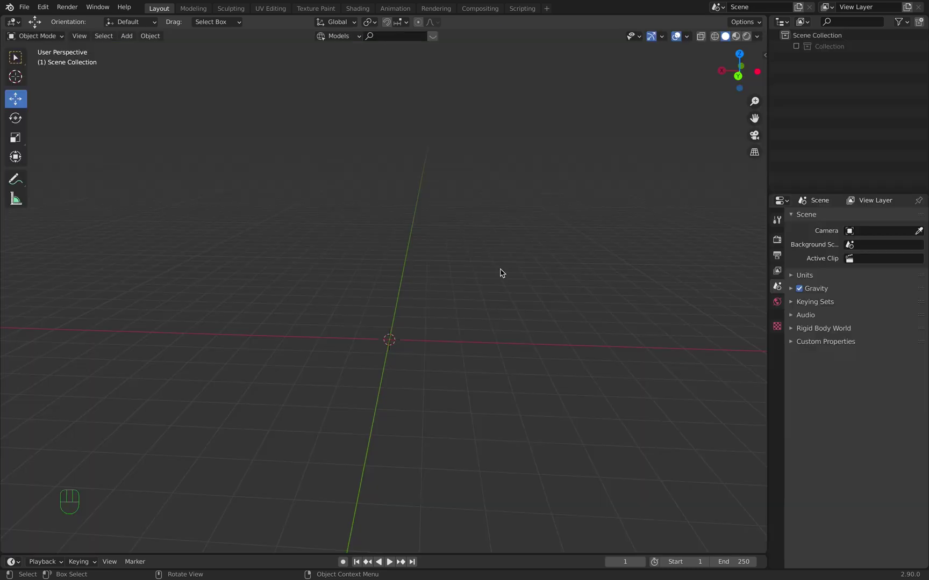
# - Bring up the Add menu in the empty scene with Shift+A
pyautogui.hotkey('shift', 'a')
# - Add a UV sphere at the scene origin from Add > Mesh
pyautogui.moveTo(501, 273)
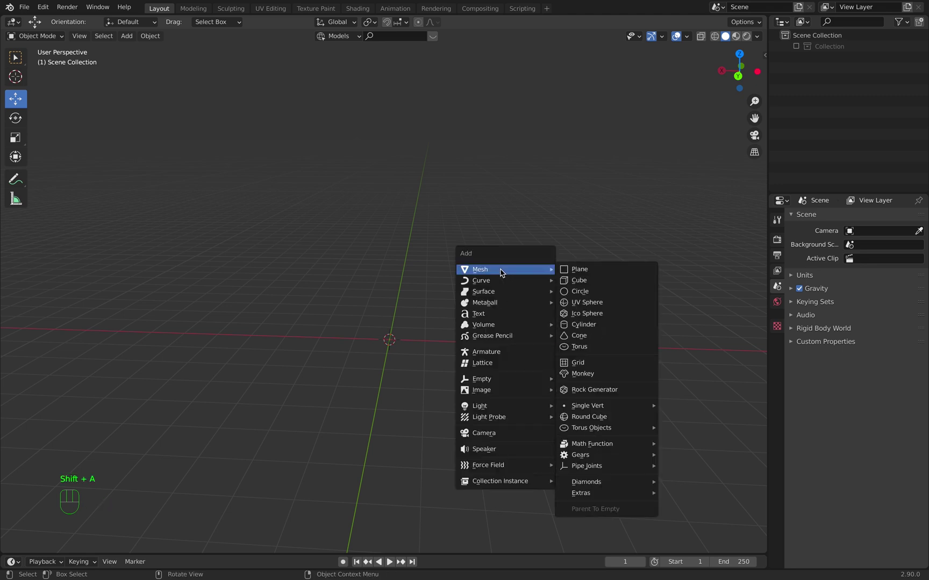
pyautogui.click(600, 302)
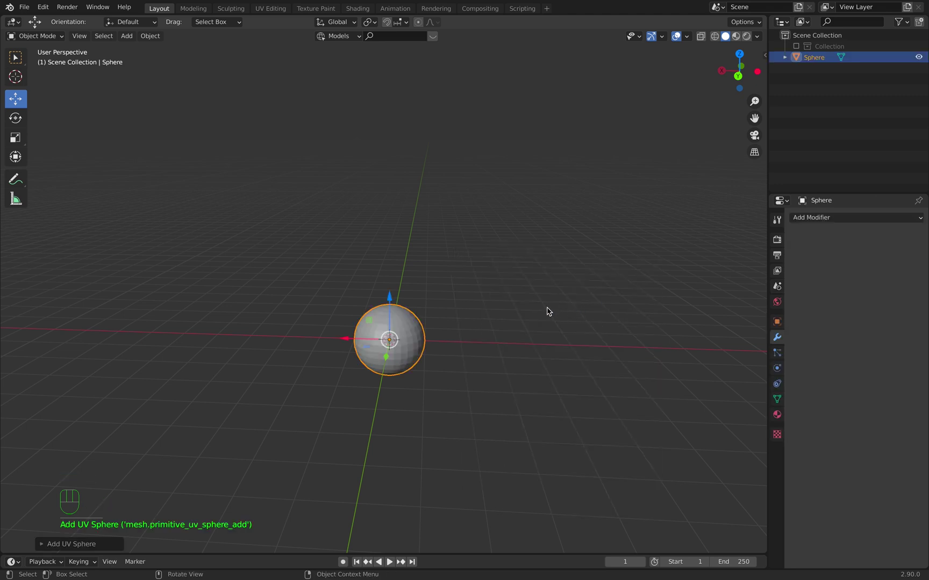
pyautogui.middleClick(558, 311)
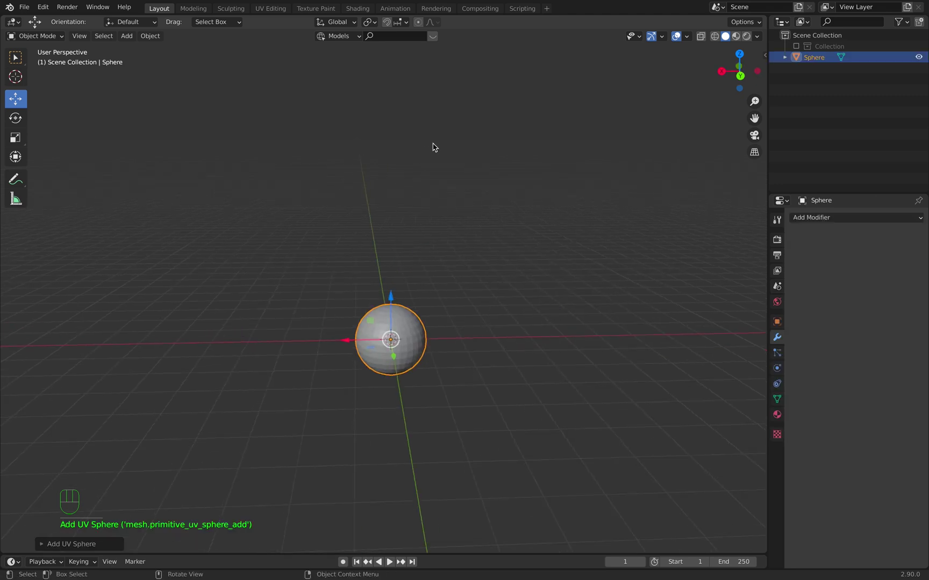
# - Turn on proportional editing and zoom in closer to the sphere
pyautogui.click(417, 25)
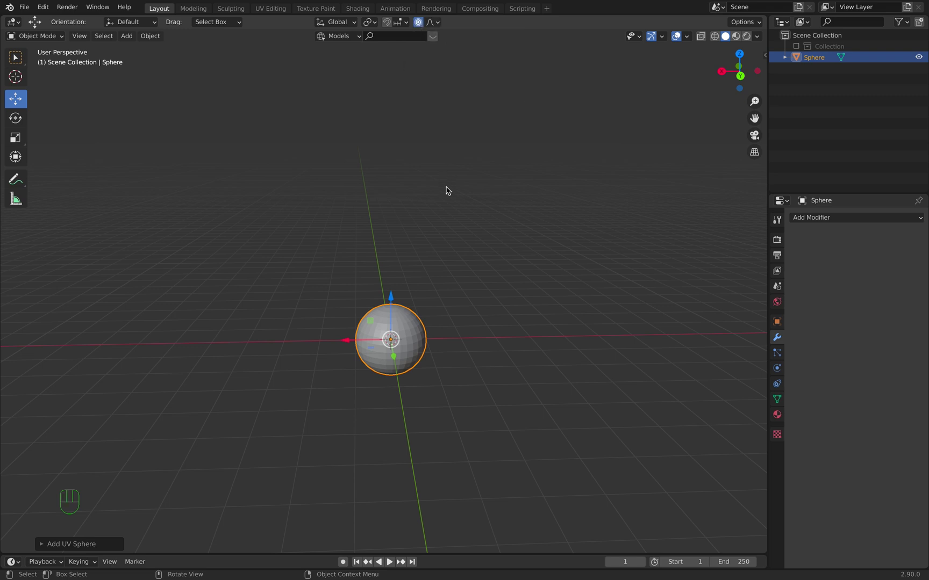
pyautogui.scroll(3, 467, 272)
pyautogui.keyDown('shift'); pyautogui.moveTo(476, 290); pyautogui.dragTo(483, 264, button='middle'); pyautogui.keyUp('shift')
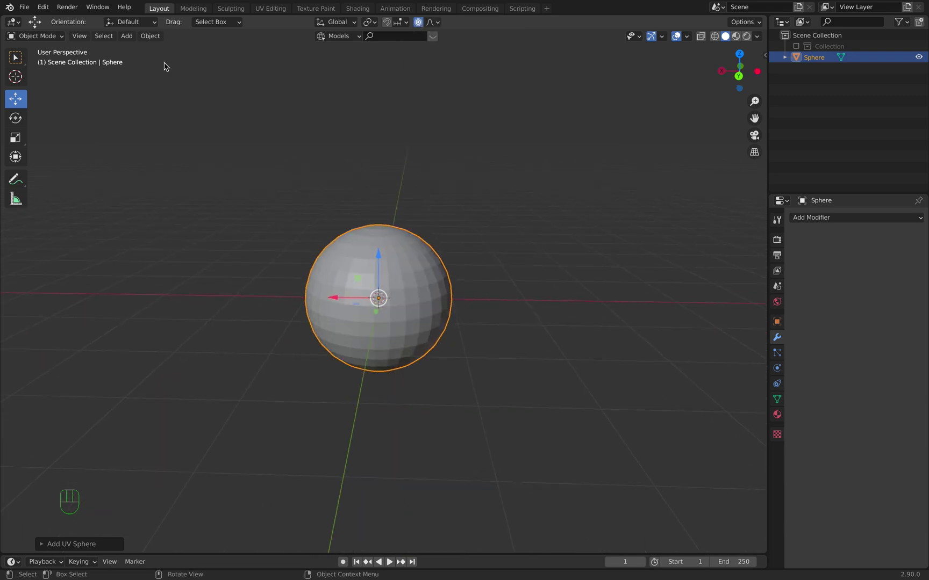
# - Put the sphere into Edit Mode with edge select mode and nothing selected
pyautogui.click(44, 37)
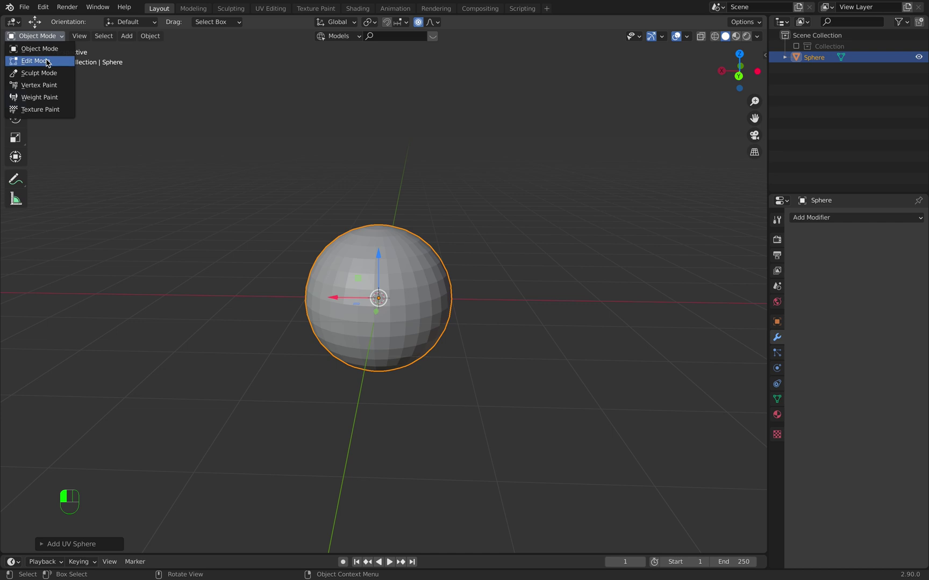
pyautogui.click(221, 154)
pyautogui.press('Tab')
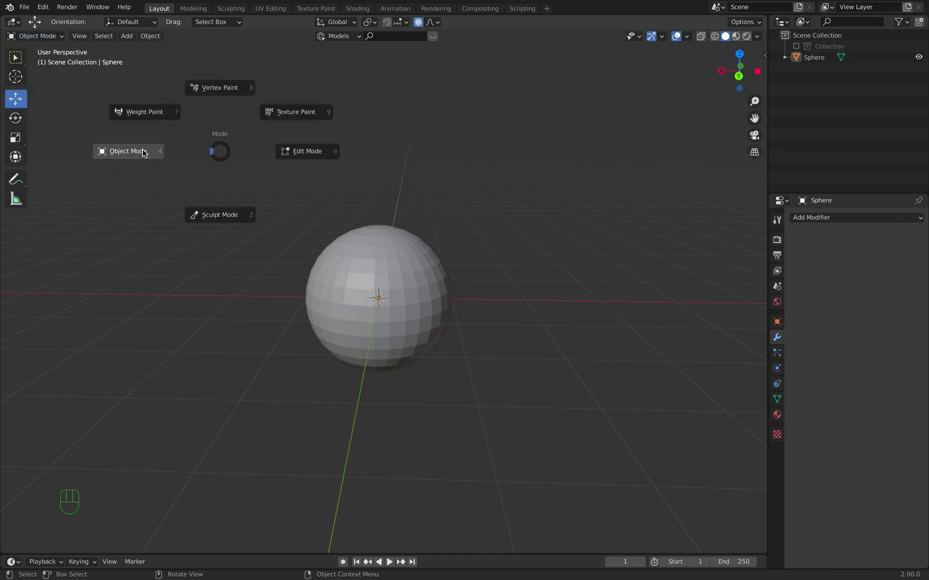
pyautogui.click(292, 155)
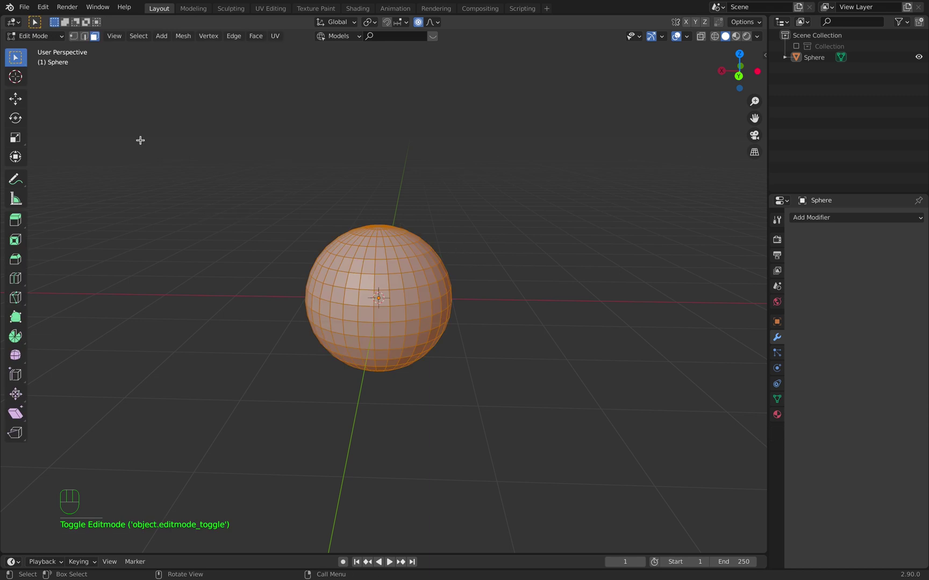
pyautogui.click(84, 36)
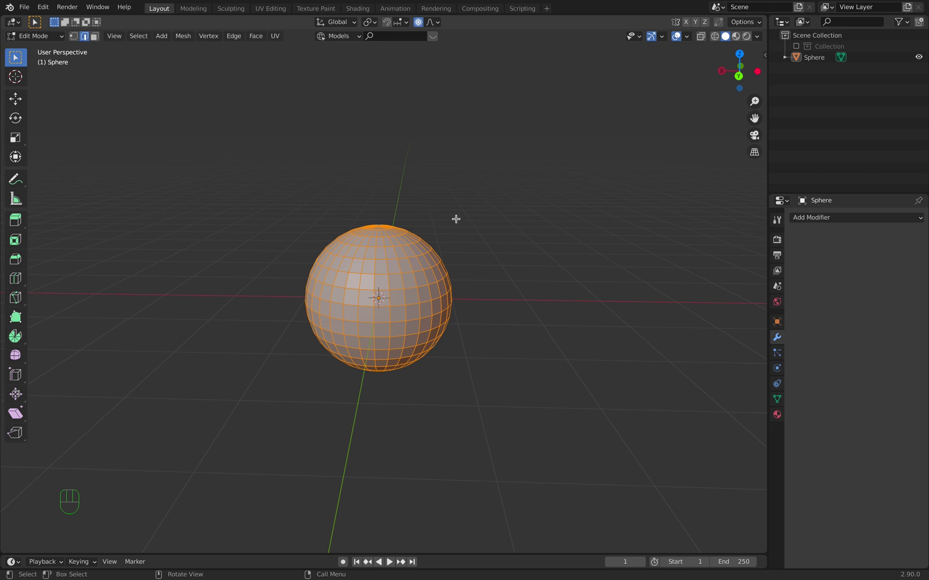
pyautogui.click(484, 227)
# - Select the whole sphere, scale it along Z into a tall egg, then deselect
pyautogui.press('a')
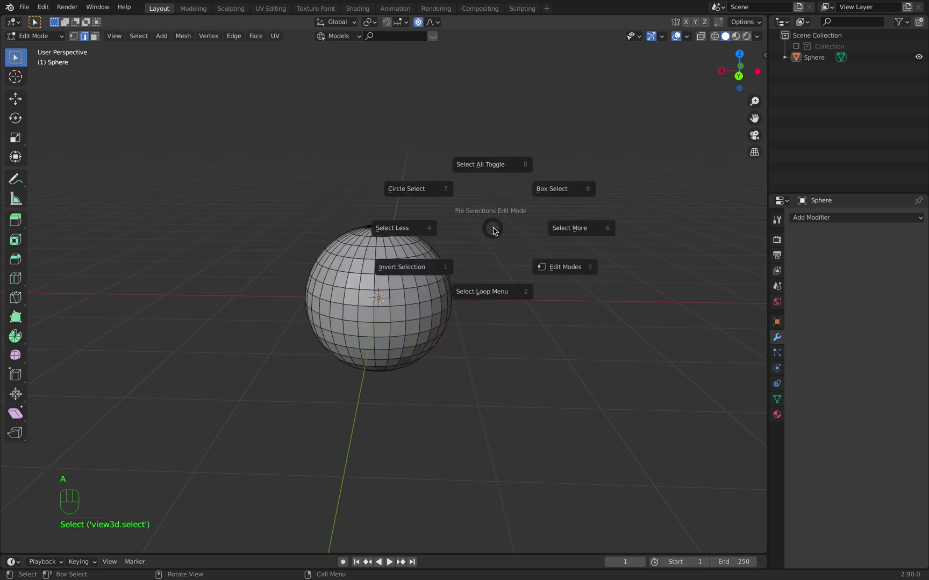
pyautogui.click(493, 171)
pyautogui.press('s')
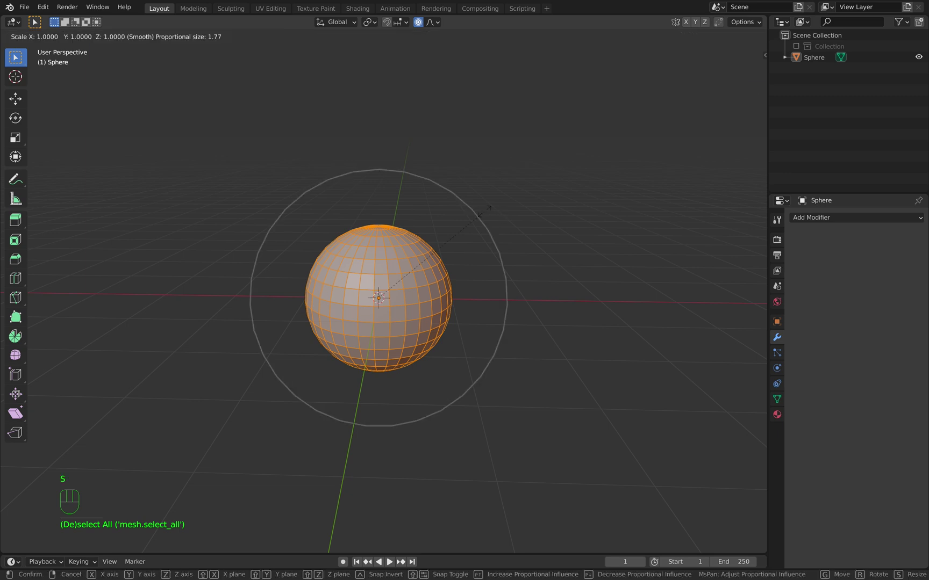
pyautogui.press('z')
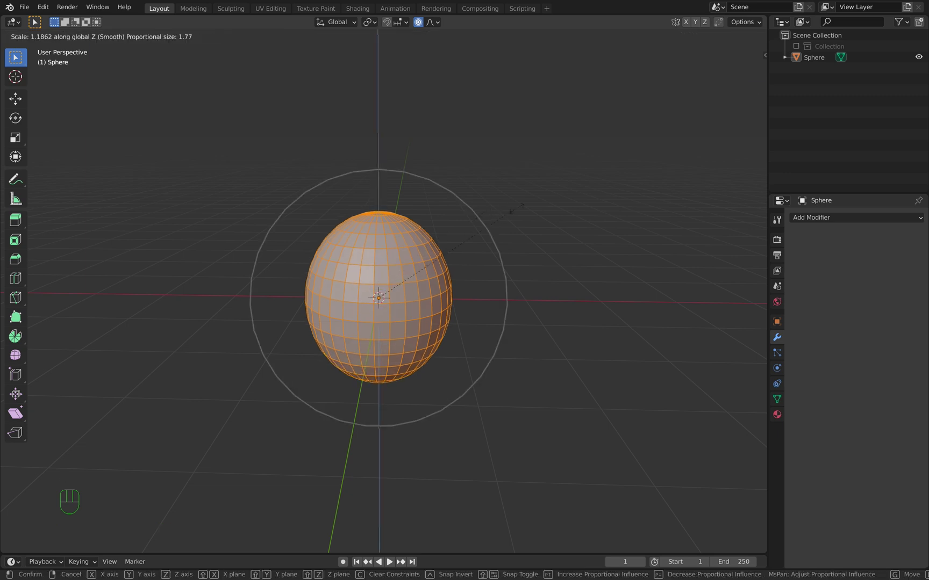
pyautogui.click(586, 203)
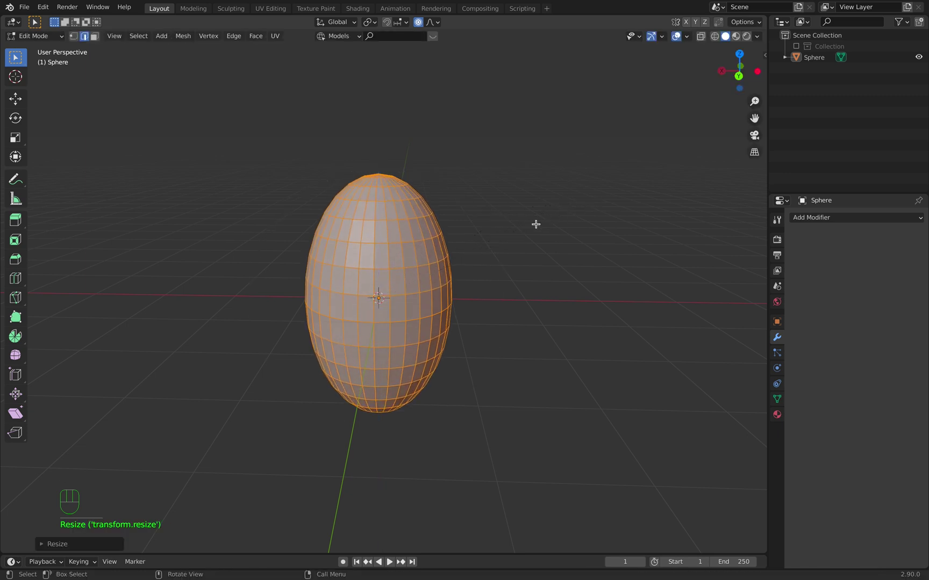
pyautogui.moveTo(535, 222); pyautogui.dragTo(545, 253, button='middle')
pyautogui.click(534, 259)
# - Alt-select the horizontal edge ring in the egg's upper half
pyautogui.scroll(2, 545, 253)
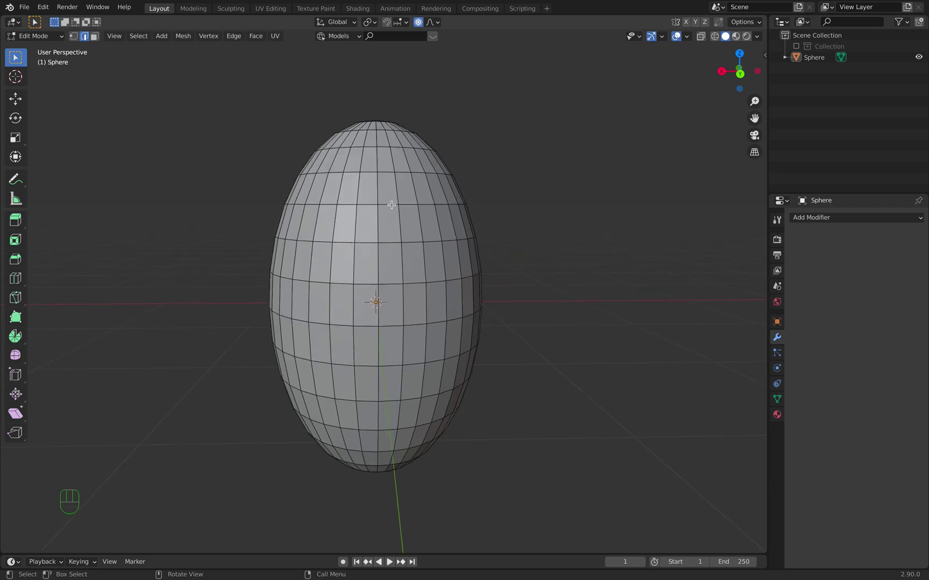
pyautogui.press('alt')
pyautogui.keyDown('alt'); pyautogui.click(393, 243); pyautogui.keyUp('alt')
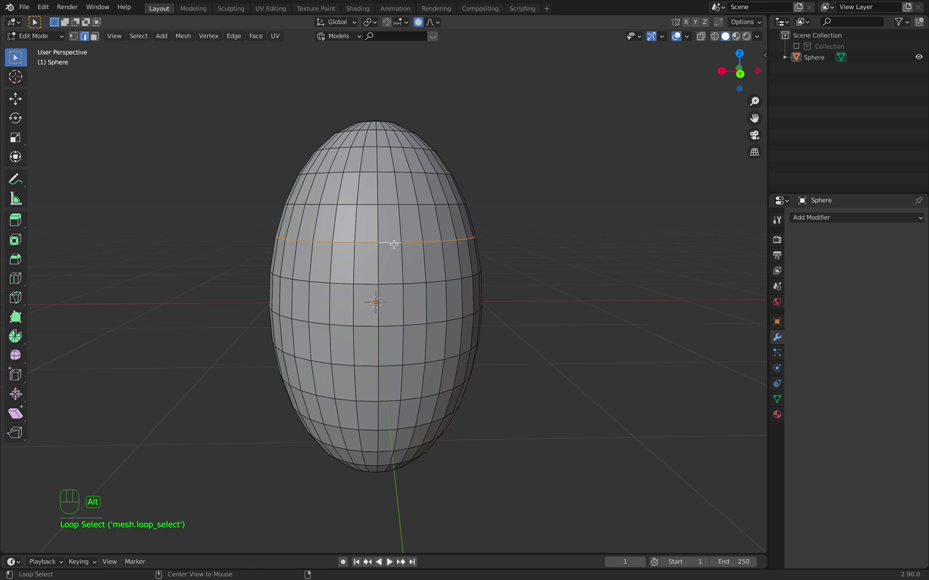
pyautogui.click(421, 246)
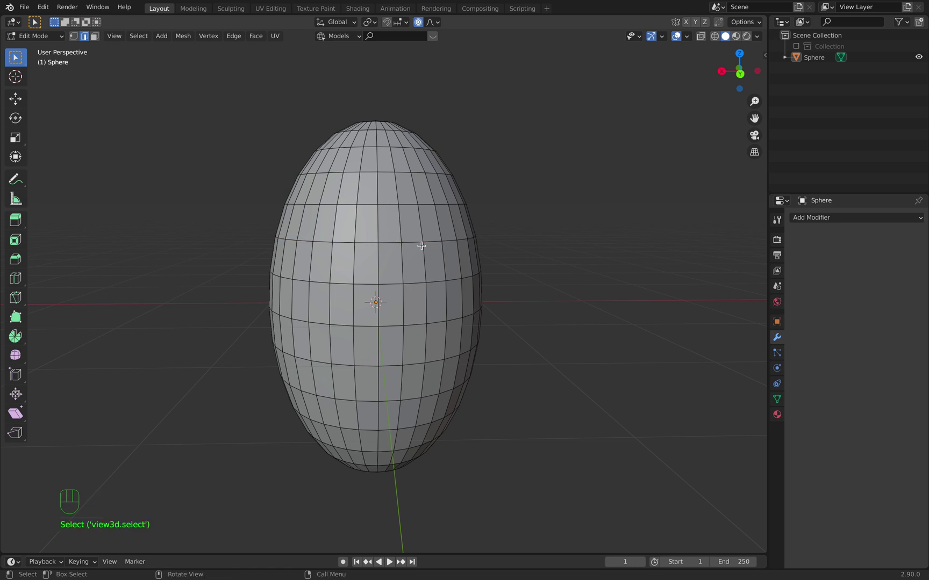
pyautogui.press('alt')
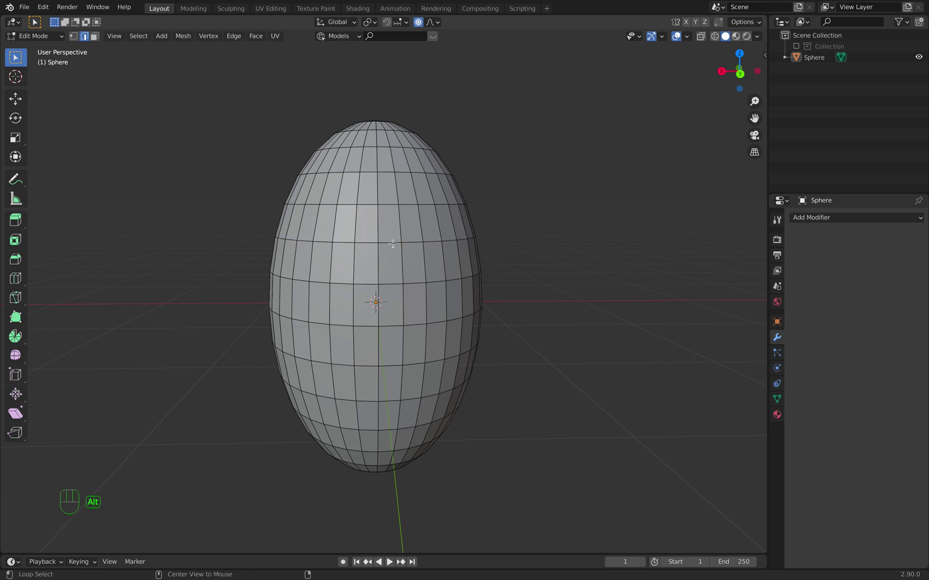
pyautogui.keyDown('alt'); pyautogui.click(393, 244); pyautogui.keyUp('alt')
pyautogui.moveTo(560, 234)
pyautogui.mouseDown(button='middle')
pyautogui.moveTo(436, 249)
pyautogui.moveTo(478, 256)
pyautogui.moveTo(580, 247)
pyautogui.moveTo(553, 242)
pyautogui.mouseUp(button='middle')
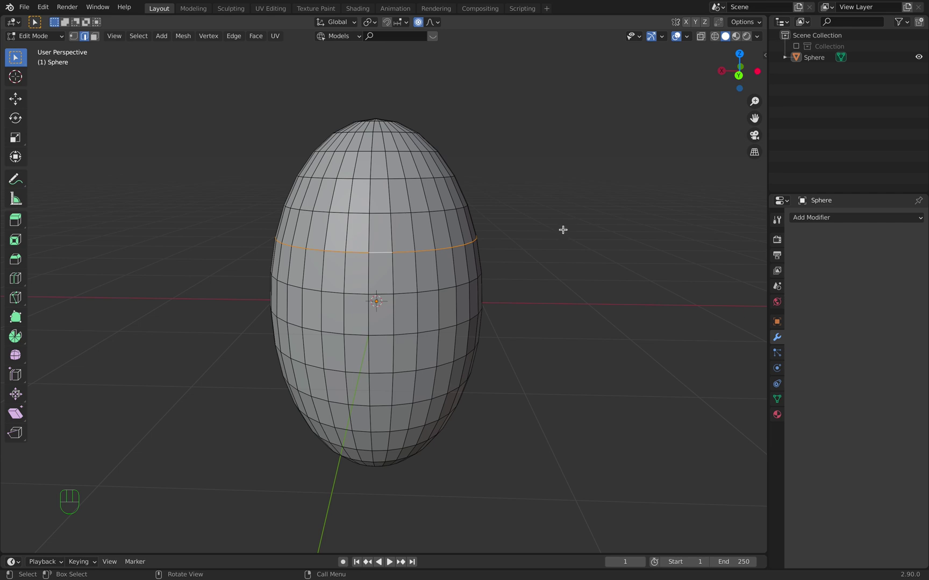
# - Trial-scale the ring with adjusted proportional falloff, then cancel to keep the egg unchanged
pyautogui.press('s')
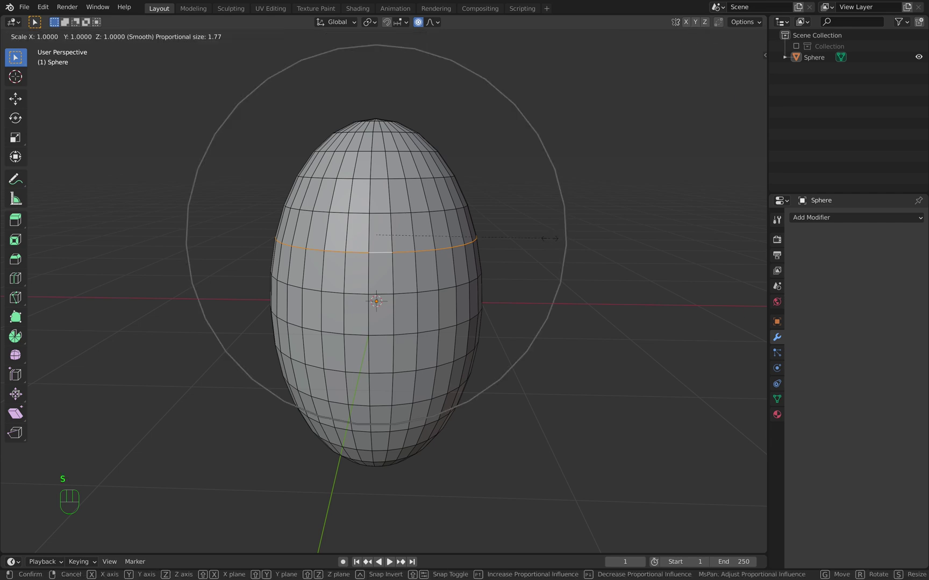
pyautogui.rightClick(549, 238)
pyautogui.press('s')
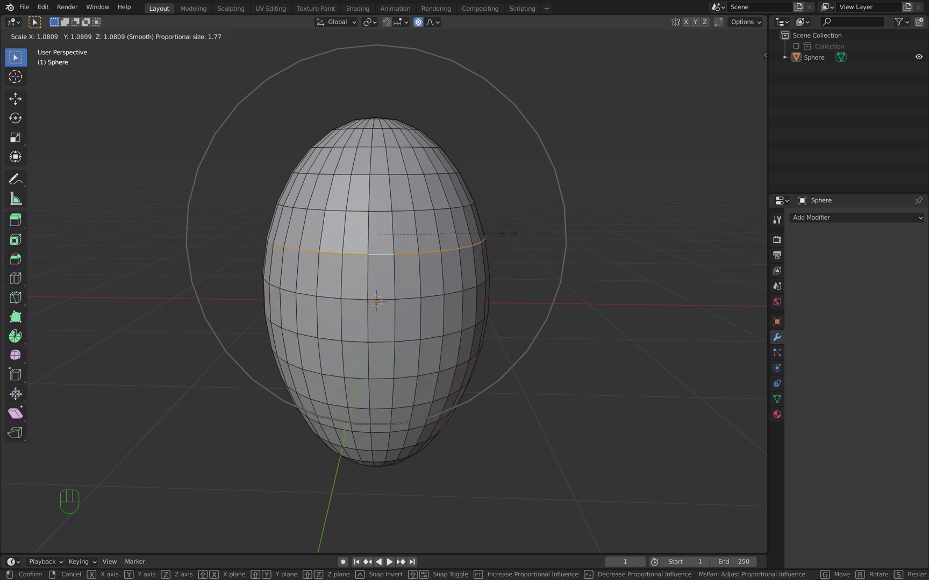
pyautogui.scroll(-3, 507, 233)
pyautogui.scroll(13, 507, 233)
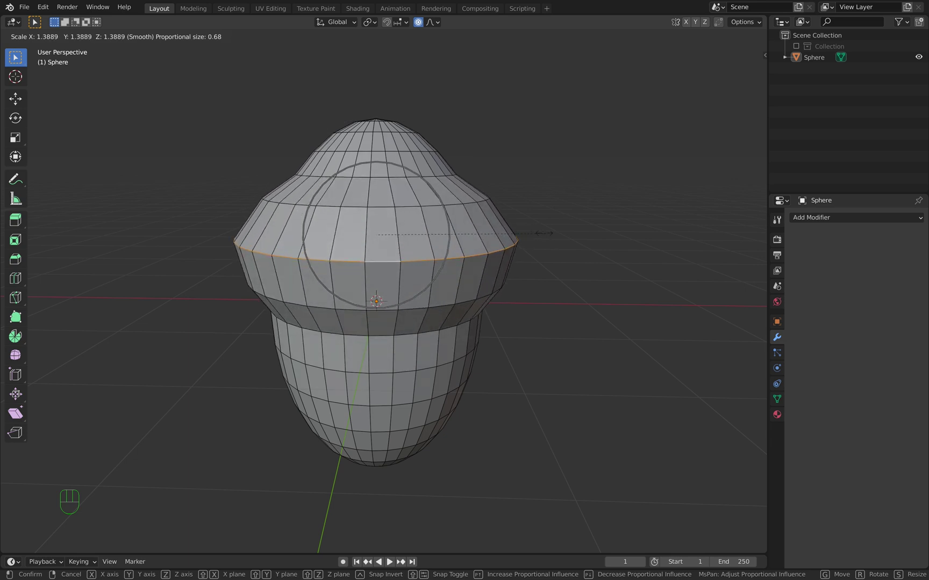
pyautogui.scroll(-3, 514, 233)
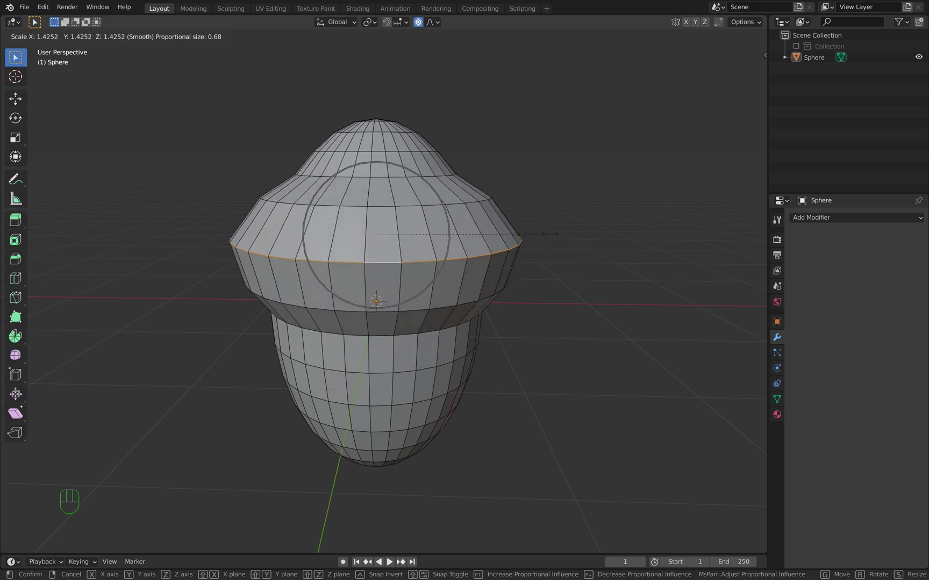
pyautogui.scroll(7, 549, 234)
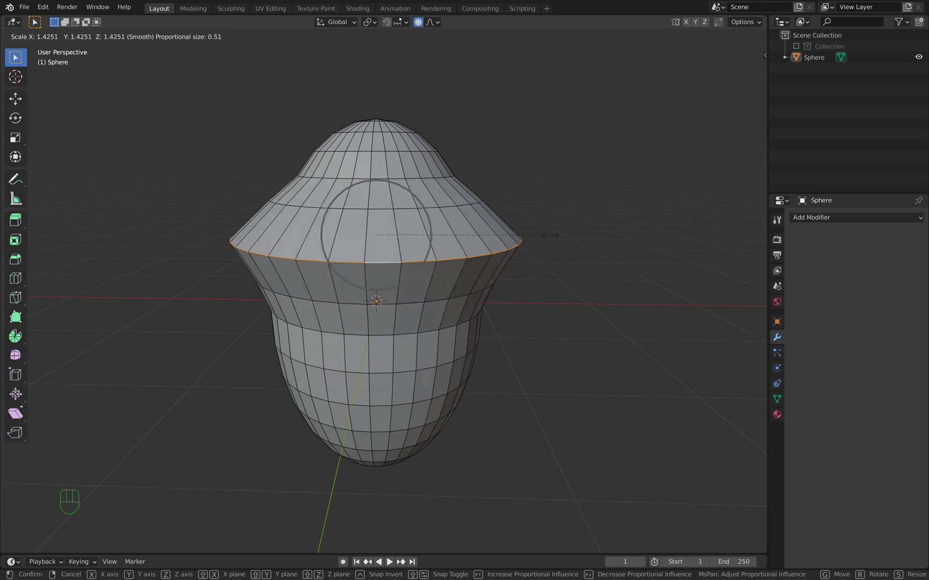
pyautogui.scroll(2, 550, 234)
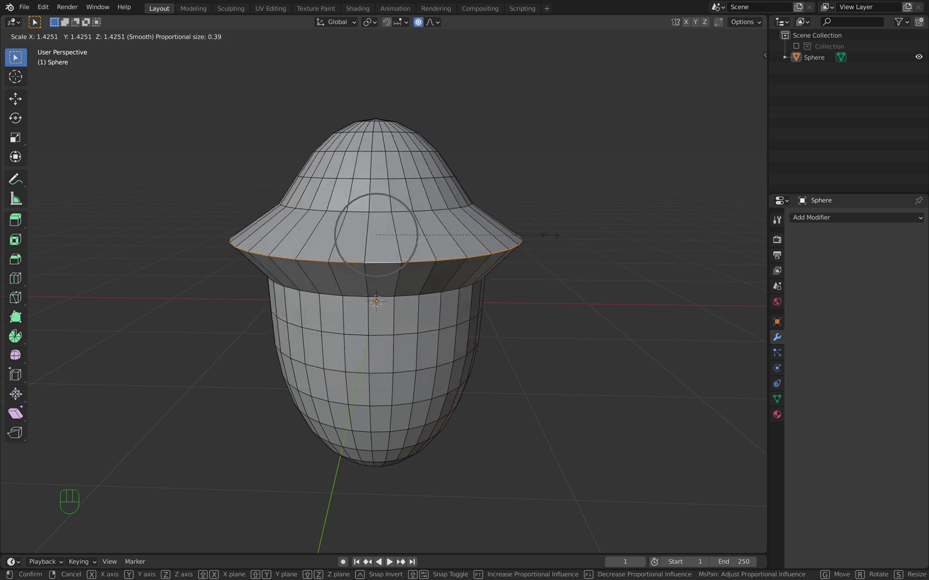
pyautogui.scroll(7, 551, 235)
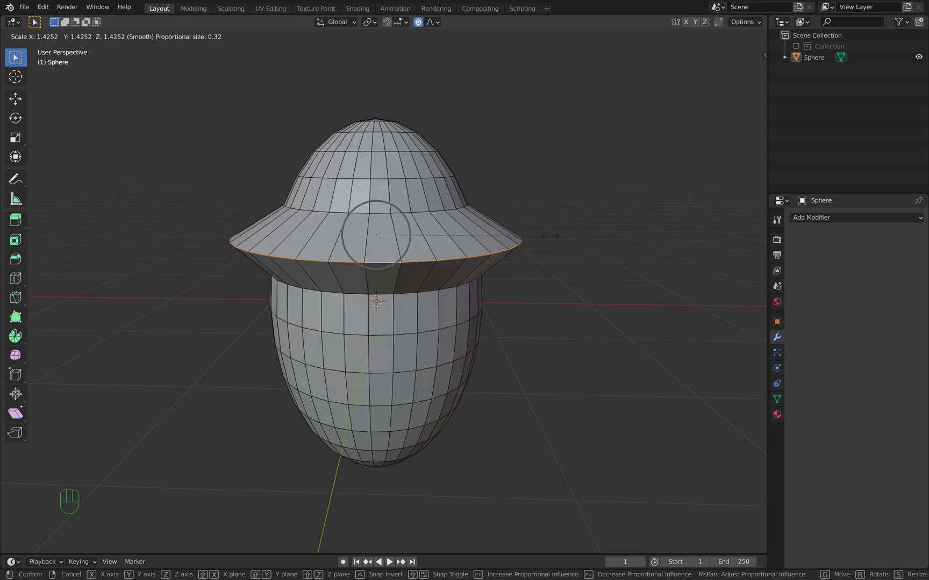
pyautogui.scroll(3, 550, 236)
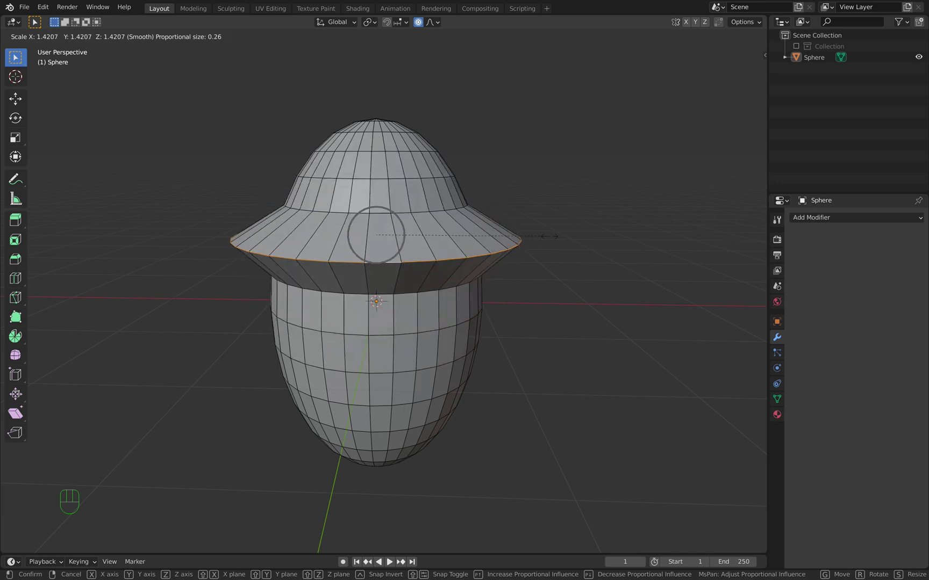
pyautogui.rightClick(549, 236)
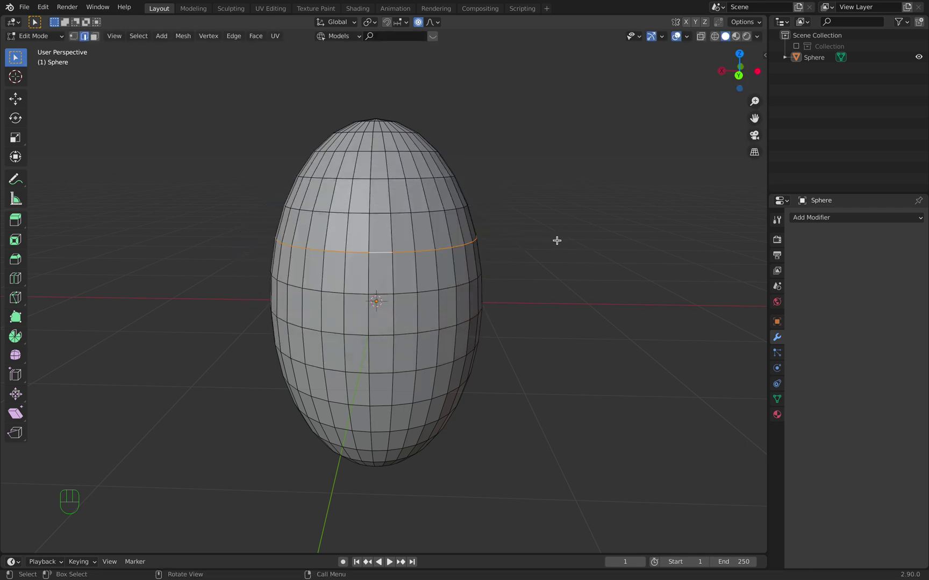
# - Scale the selected edge ring outward into a wide brim with soft falloff
pyautogui.press('s')
pyautogui.scroll(-8, 542, 239)
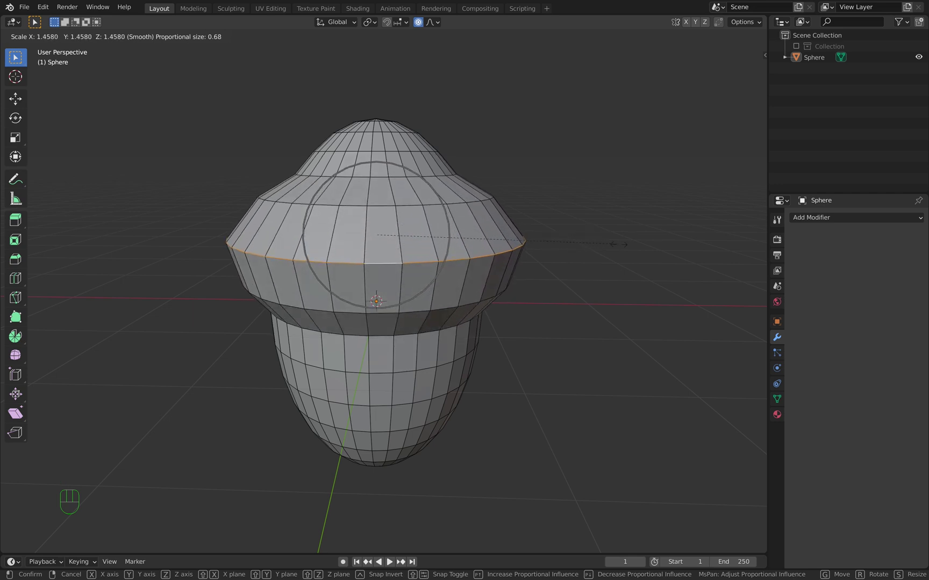
pyautogui.scroll(-2, 618, 242)
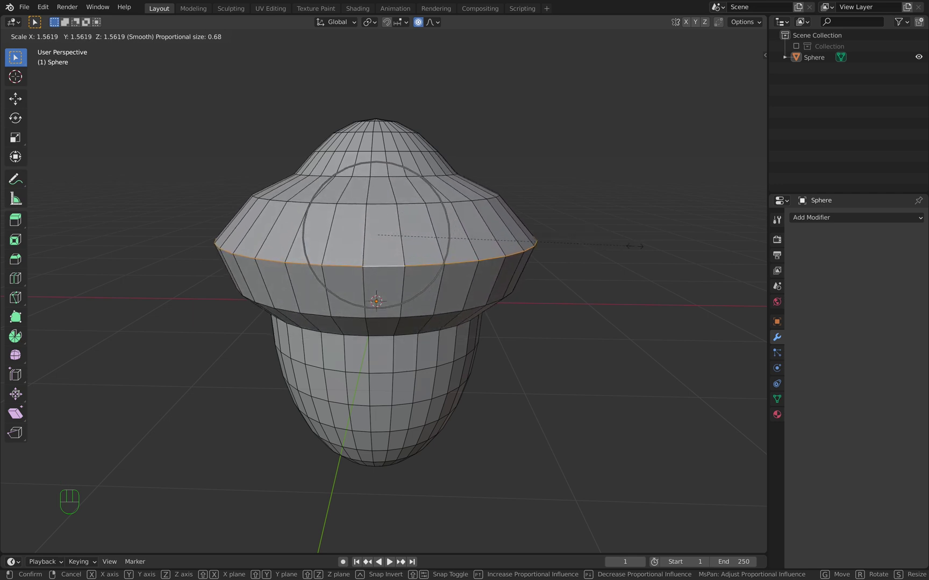
pyautogui.click(634, 246)
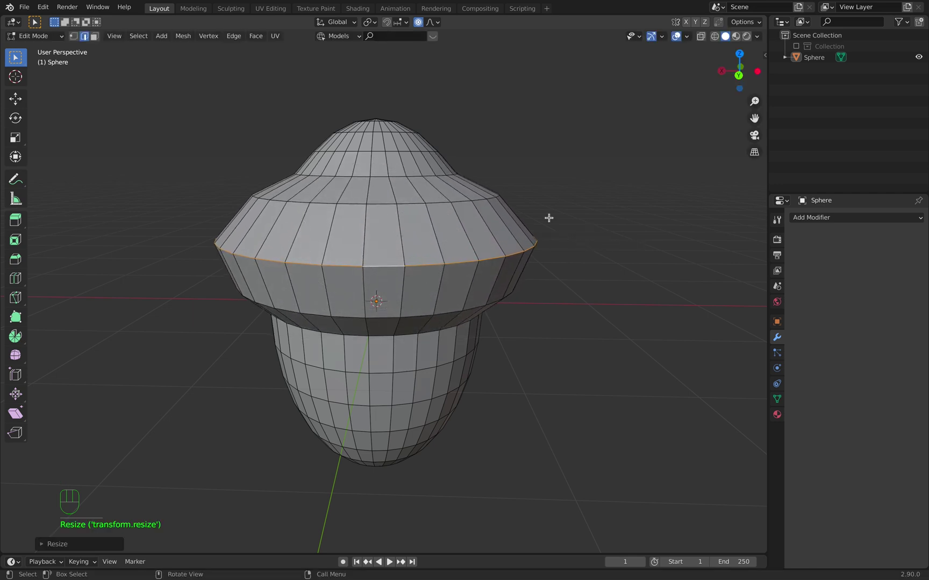
# - Scale the loop near the dome's top by about 1.47 and tilt it slightly
pyautogui.keyDown('alt'); pyautogui.click(394, 153); pyautogui.keyUp('alt')
pyautogui.press('s')
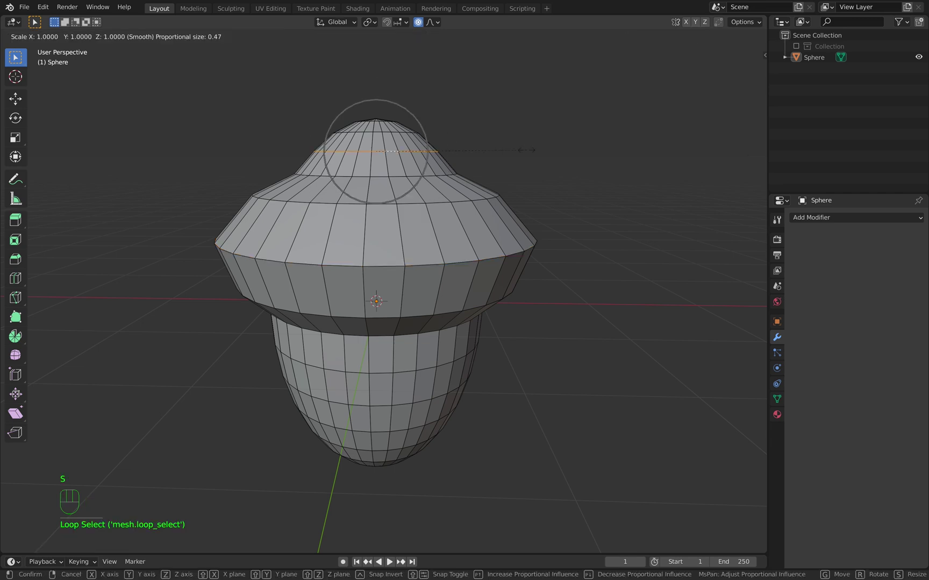
pyautogui.scroll(8, 527, 150)
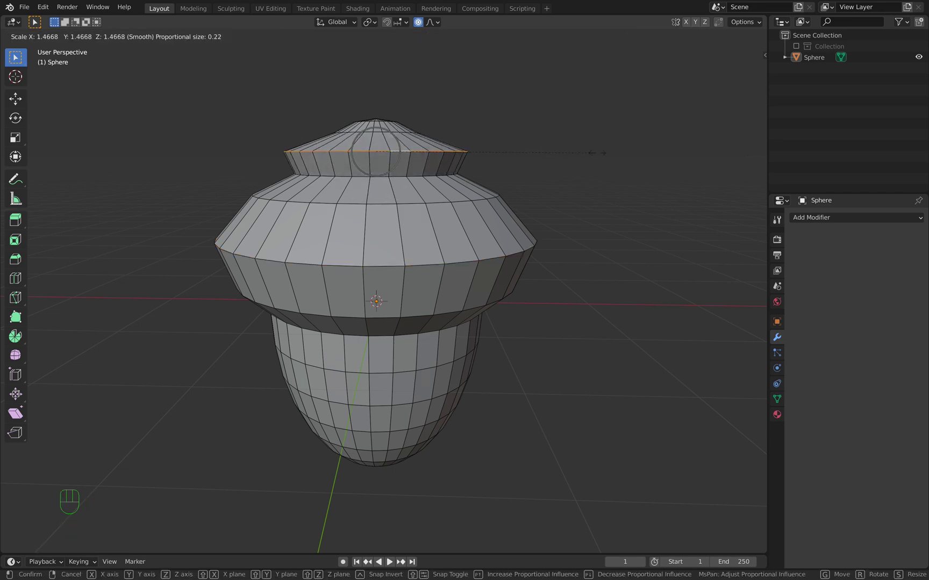
pyautogui.click(610, 152)
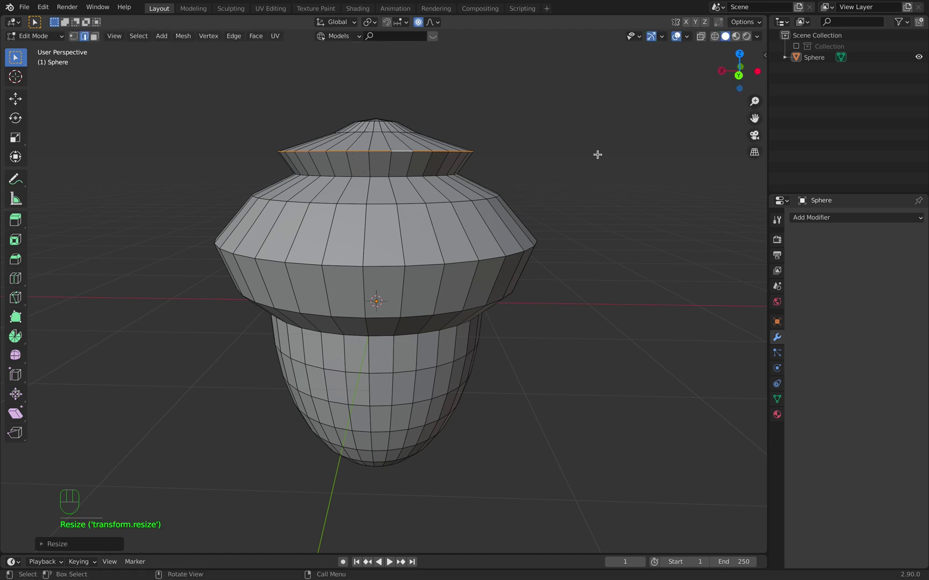
pyautogui.press('r')
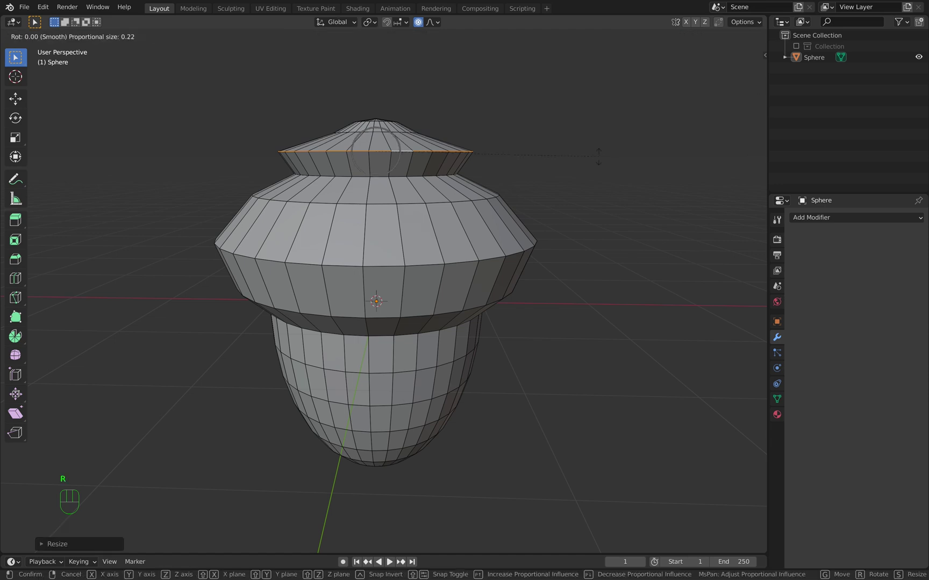
pyautogui.click(596, 146)
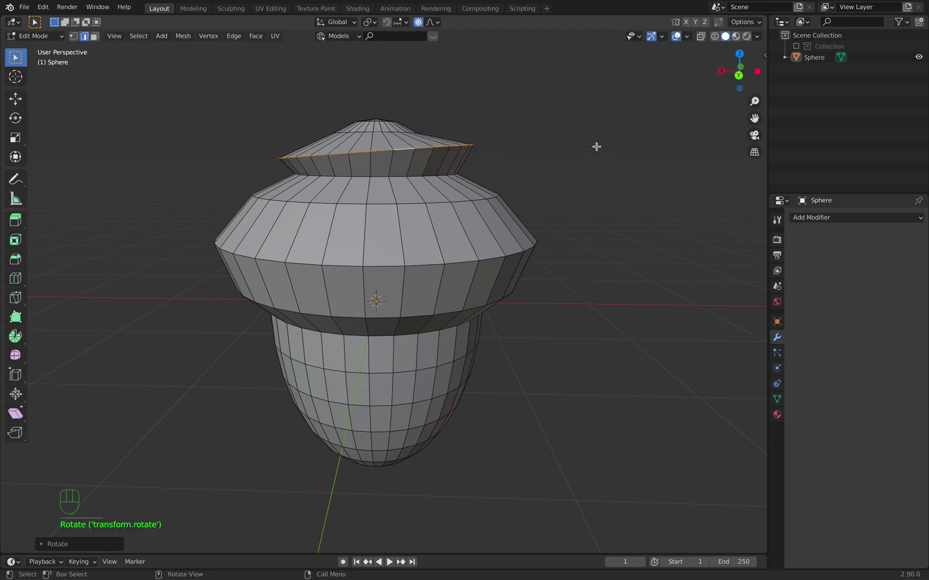
# - Enlarge the inner edge ring on the cap and raise it straight up along Z
pyautogui.moveTo(528, 138); pyautogui.dragTo(533, 176, button='middle')
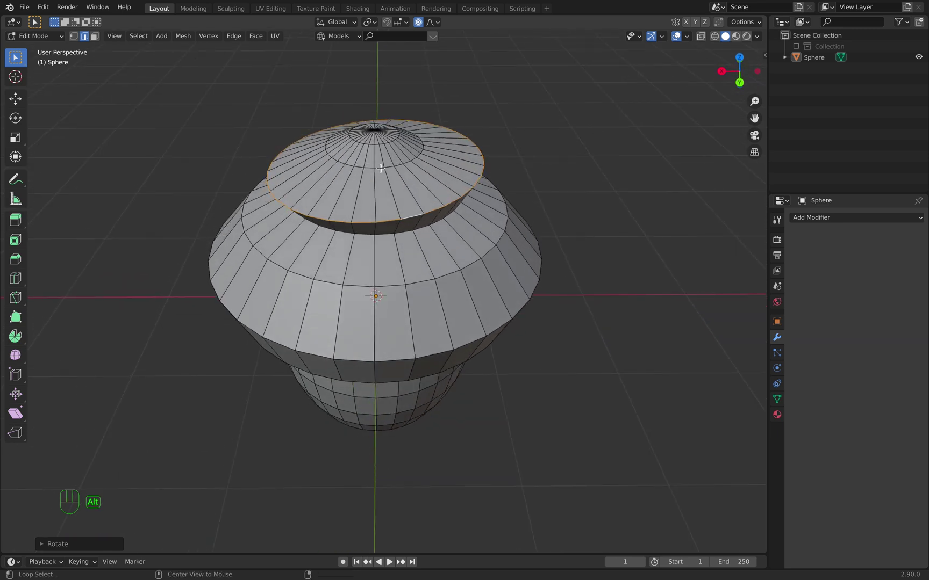
pyautogui.keyDown('alt'); pyautogui.click(381, 168); pyautogui.keyUp('alt')
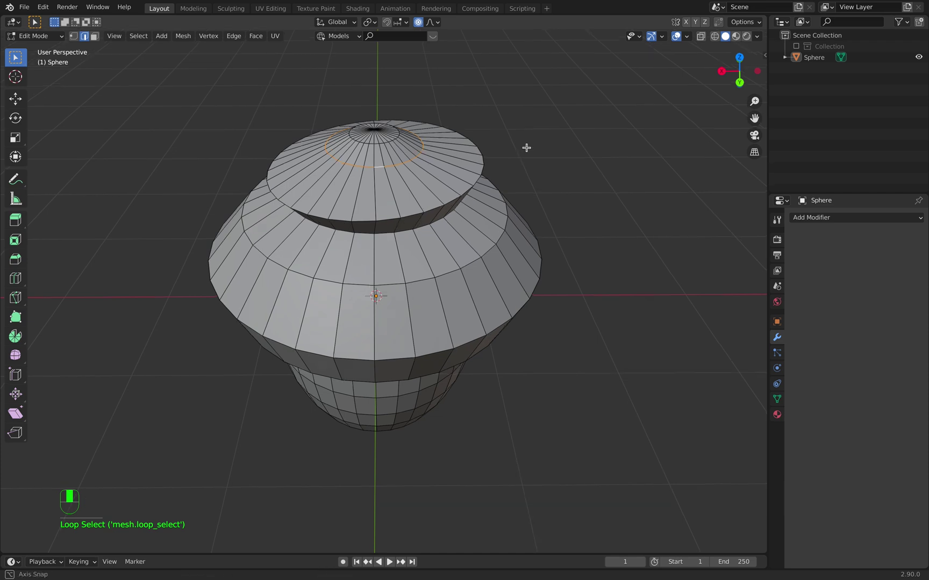
pyautogui.moveTo(526, 148); pyautogui.dragTo(534, 138, button='middle')
pyautogui.press('s')
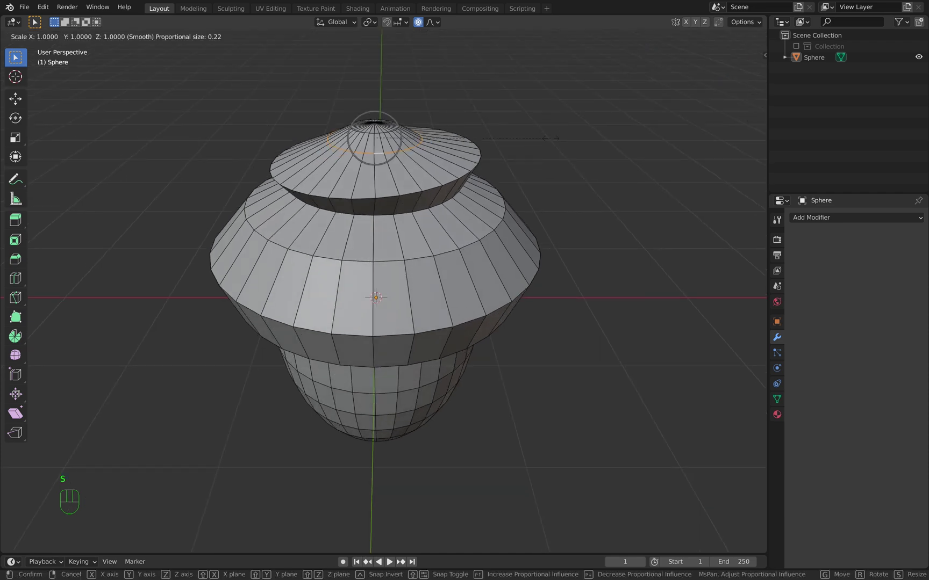
pyautogui.click(612, 143)
pyautogui.moveTo(610, 144); pyautogui.dragTo(614, 137, button='middle')
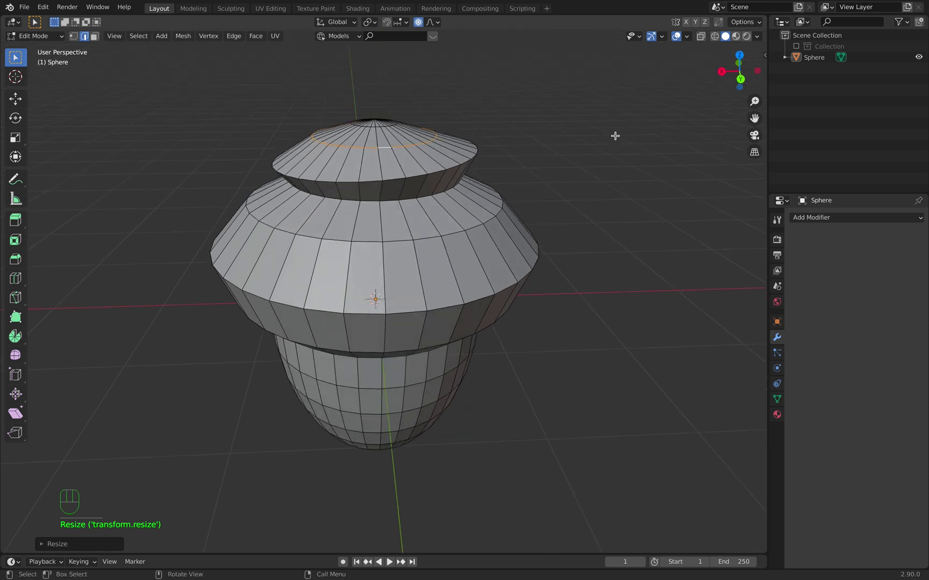
pyautogui.press('g')
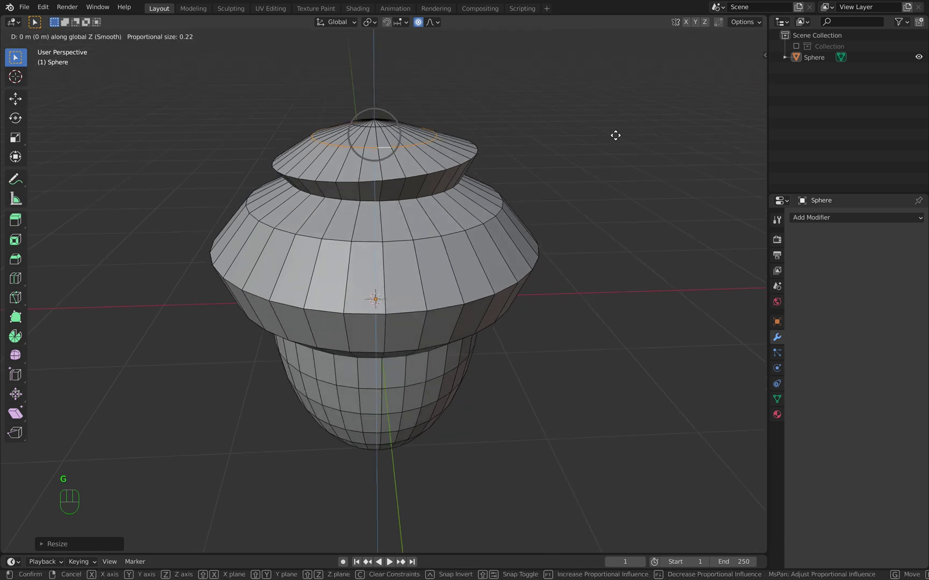
pyautogui.press('z')
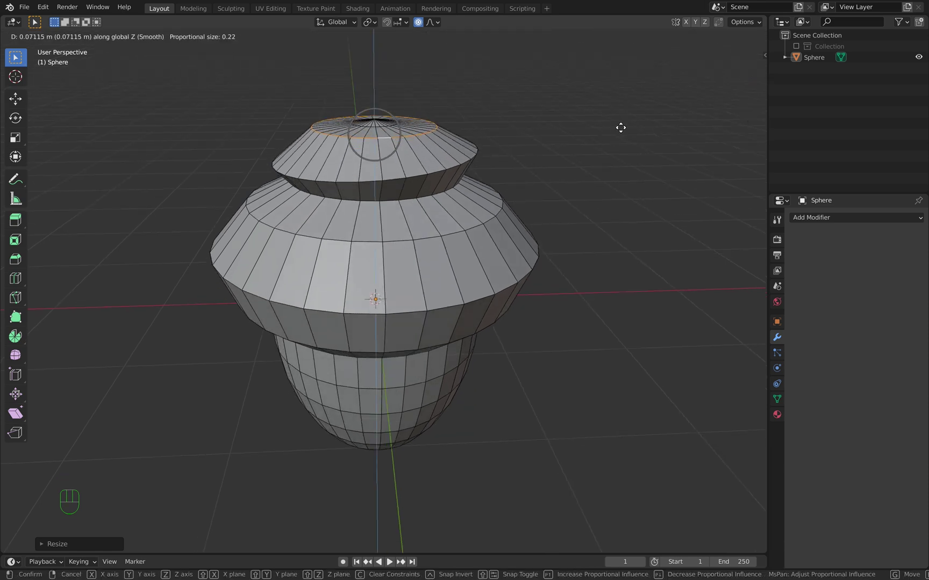
pyautogui.click(620, 131)
# - Enlarge the small ring around the top pole and lift it along Z
pyautogui.moveTo(605, 132); pyautogui.dragTo(607, 159, button='middle')
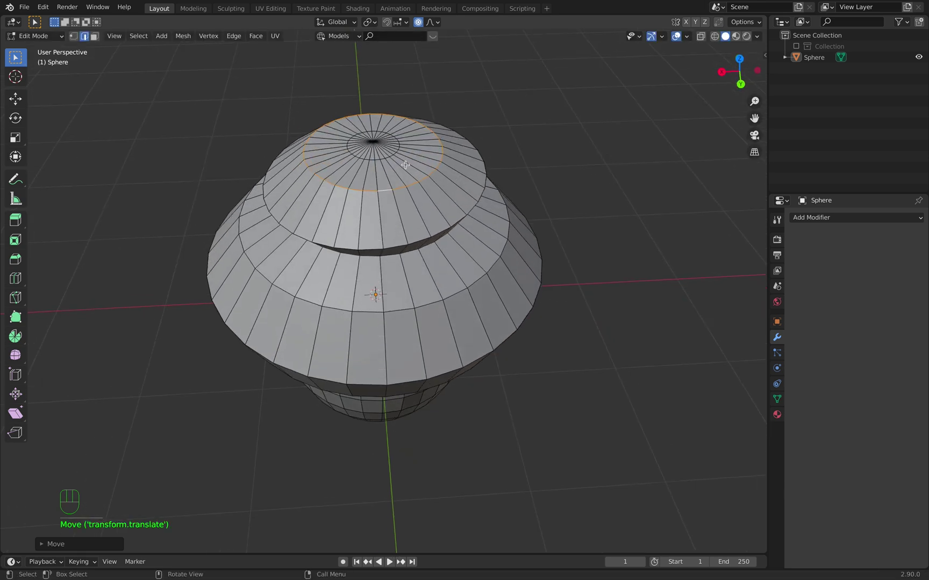
pyautogui.scroll(3, 377, 158)
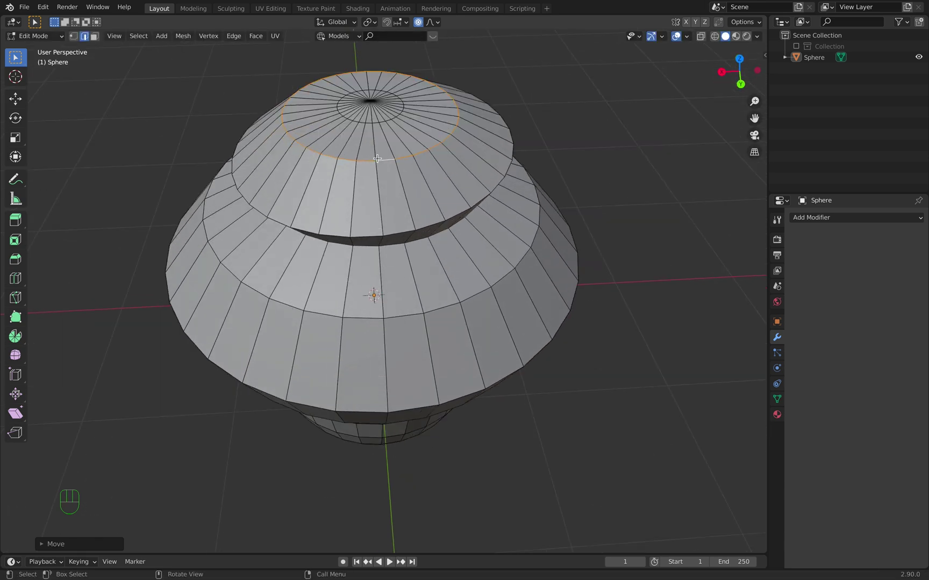
pyautogui.keyDown('shift'); pyautogui.moveTo(381, 139); pyautogui.dragTo(388, 225, button='middle'); pyautogui.keyUp('shift')
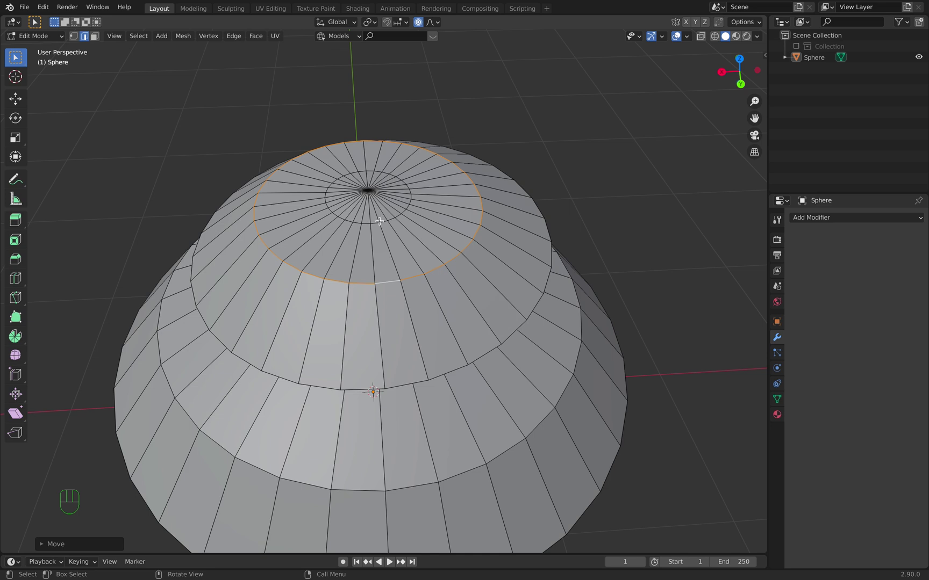
pyautogui.keyDown('alt'); pyautogui.click(375, 223); pyautogui.keyUp('alt')
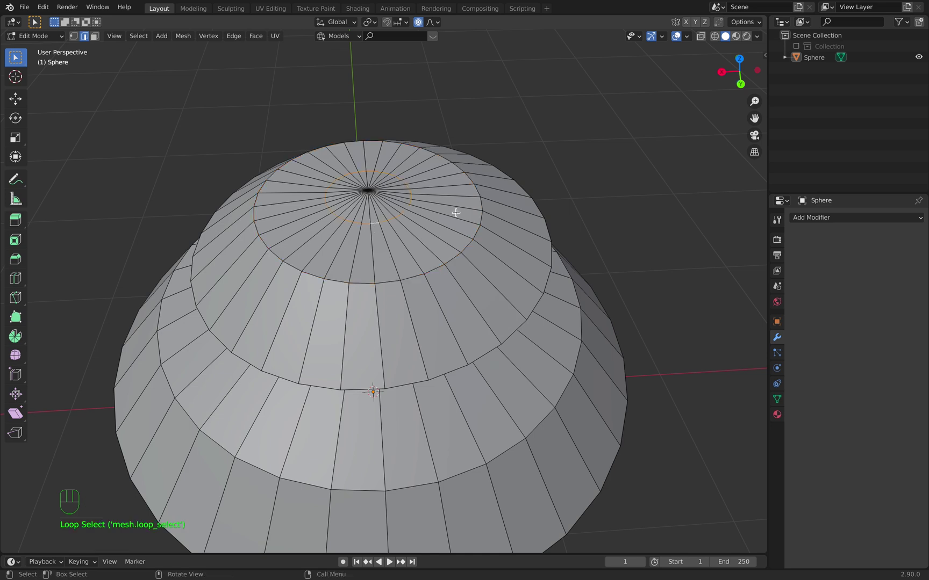
pyautogui.press('s')
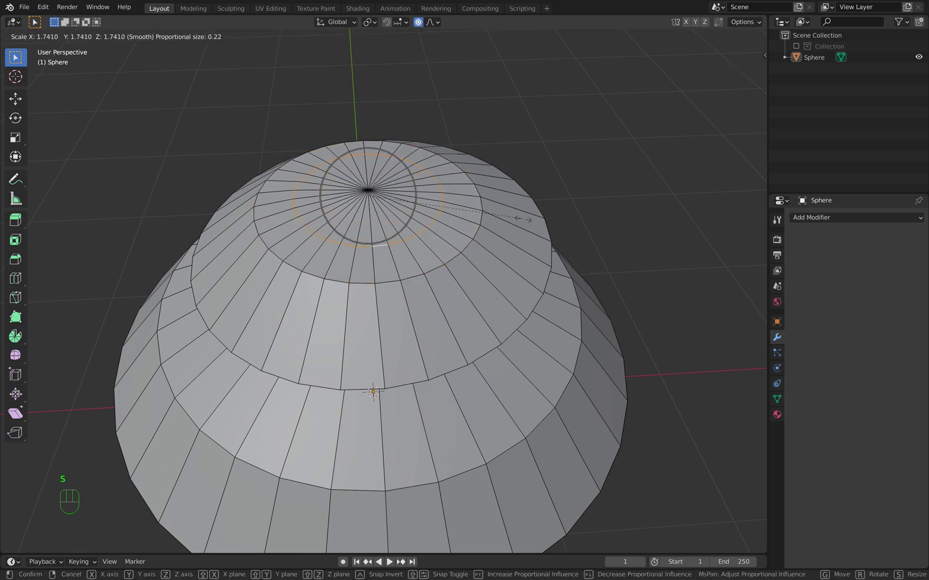
pyautogui.click(531, 219)
pyautogui.moveTo(531, 218); pyautogui.dragTo(542, 221, button='middle')
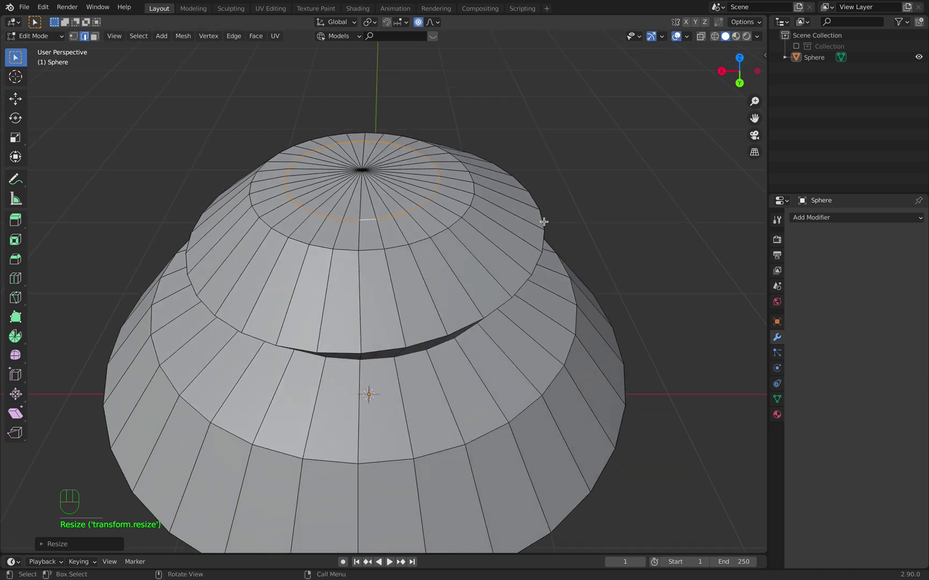
pyautogui.press('g')
pyautogui.press('z')
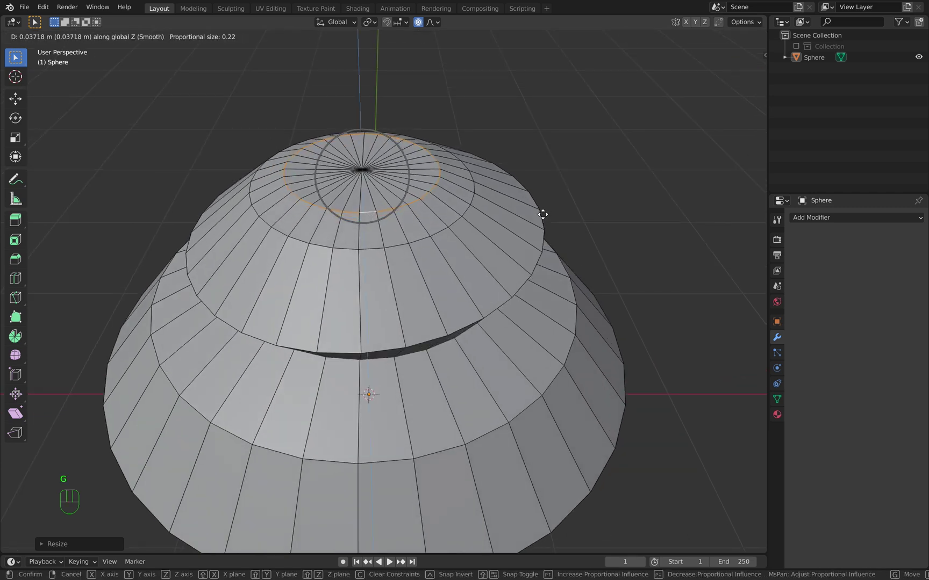
pyautogui.click(543, 214)
# - Bevel the cap's top ring with Ctrl+B into a two-segment band
pyautogui.moveTo(542, 214); pyautogui.dragTo(545, 189, button='middle')
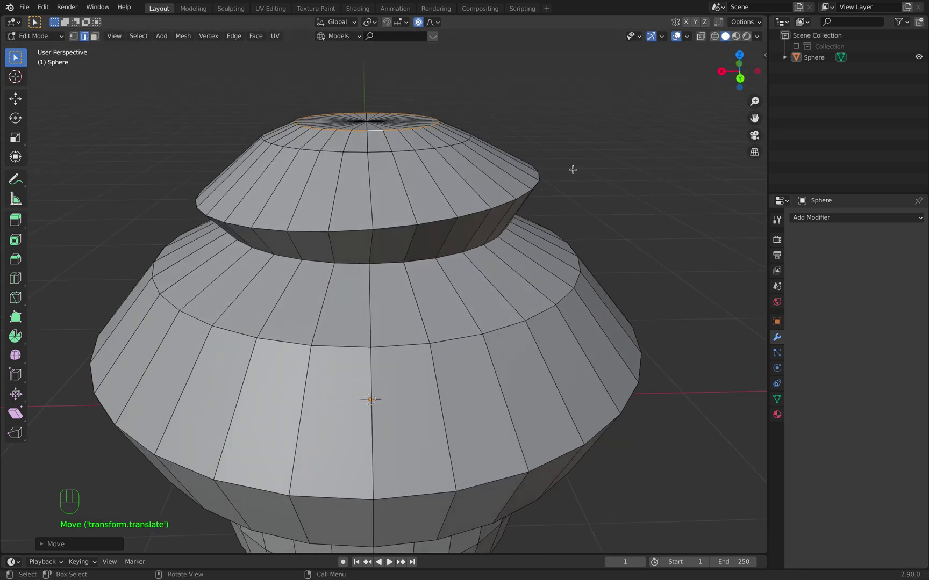
pyautogui.press('ctrl')
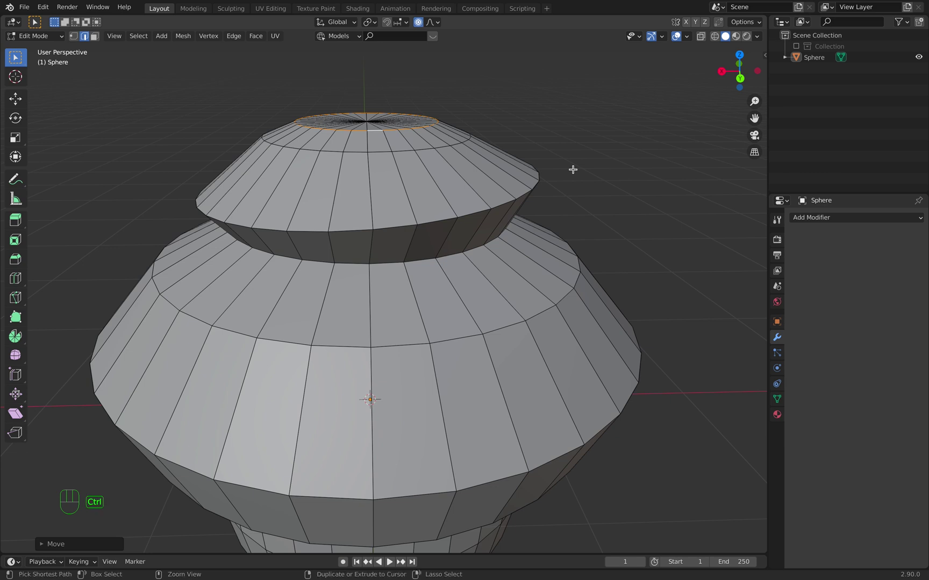
pyautogui.hotkey('ctrl', 'b')
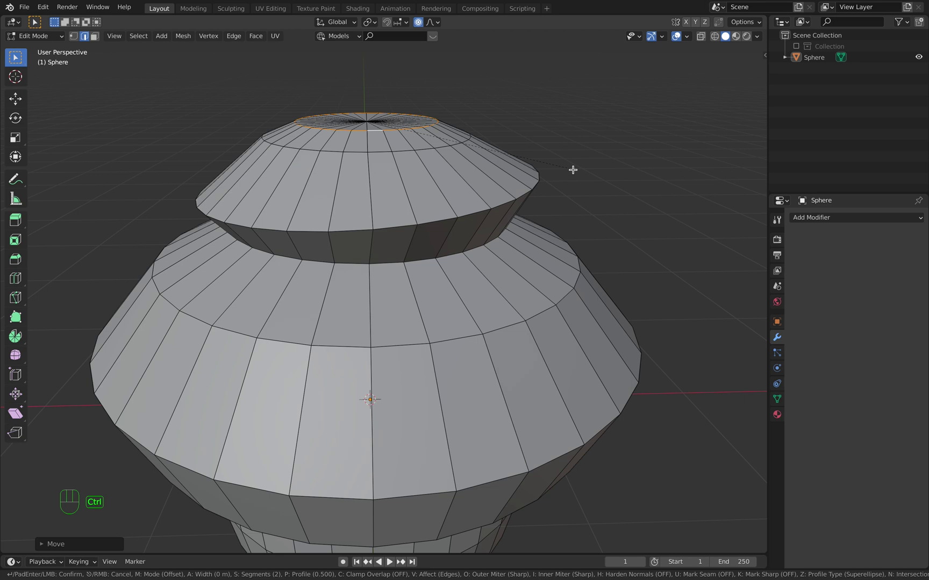
pyautogui.moveTo(580, 171)
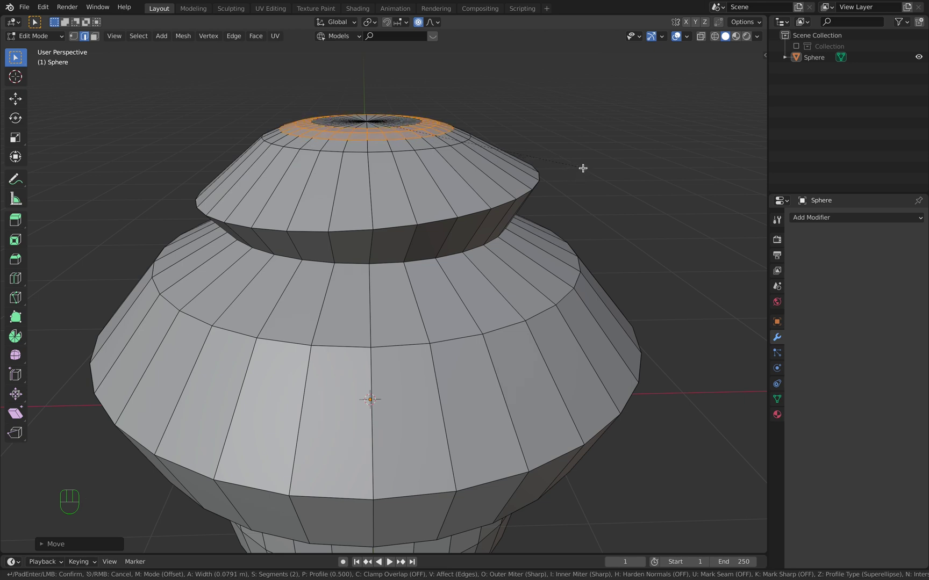
pyautogui.click(583, 168)
pyautogui.moveTo(585, 160)
pyautogui.mouseDown(button='middle')
pyautogui.moveTo(585, 214)
pyautogui.moveTo(527, 191)
pyautogui.moveTo(593, 183)
pyautogui.moveTo(580, 182)
pyautogui.moveTo(585, 203)
pyautogui.moveTo(582, 174)
pyautogui.mouseUp(button='middle')
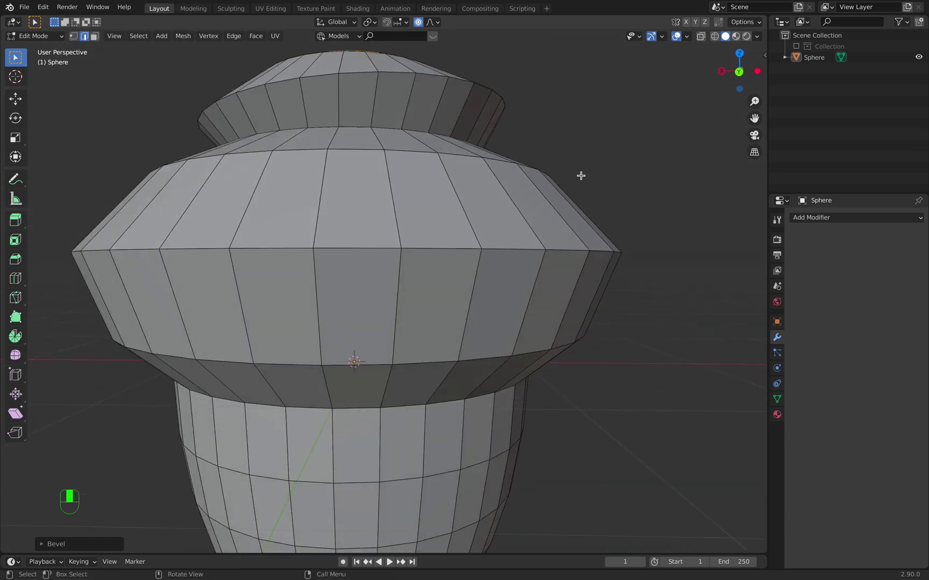
# - Select the middle layer's rim loop, scale it, and tilt it to an uneven angle
pyautogui.click(472, 248)
pyautogui.keyDown('alt'); pyautogui.click(471, 248); pyautogui.keyUp('alt')
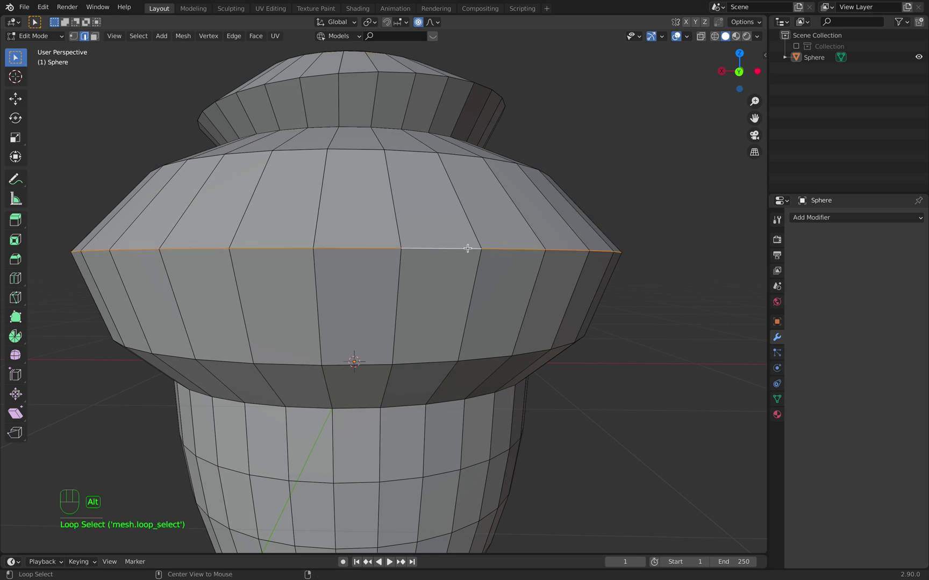
pyautogui.moveTo(491, 238); pyautogui.dragTo(493, 247, button='middle')
pyautogui.press('s')
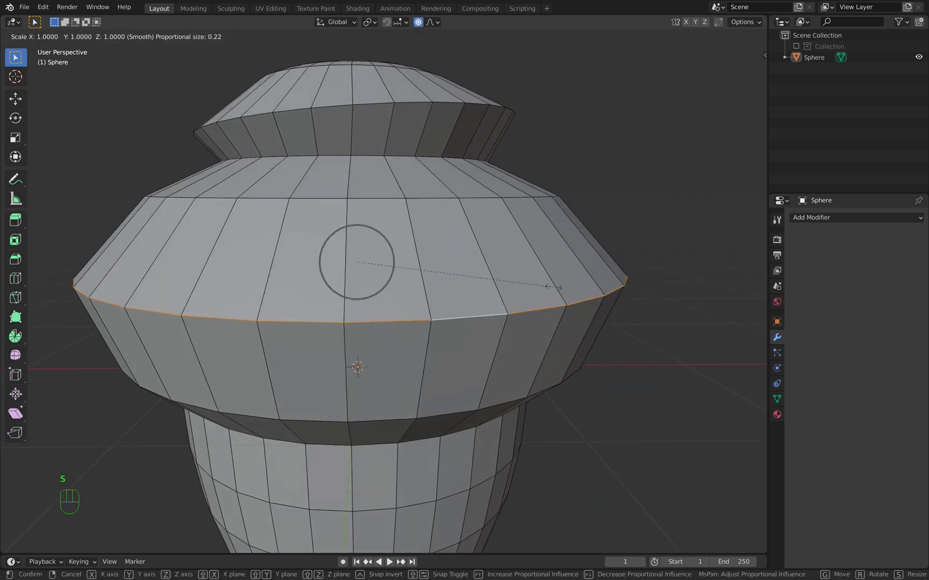
pyautogui.click(584, 286)
pyautogui.scroll(-3, 578, 290)
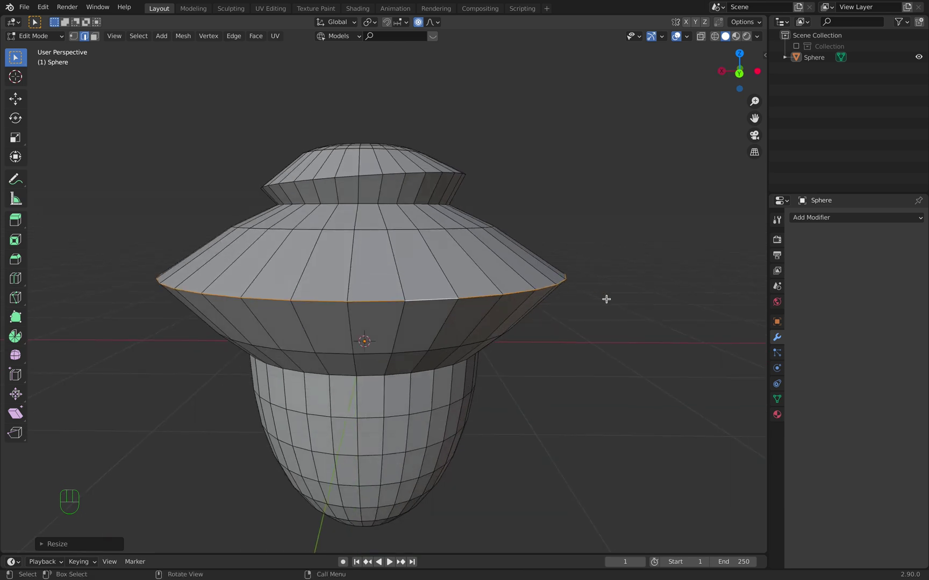
pyautogui.press('r')
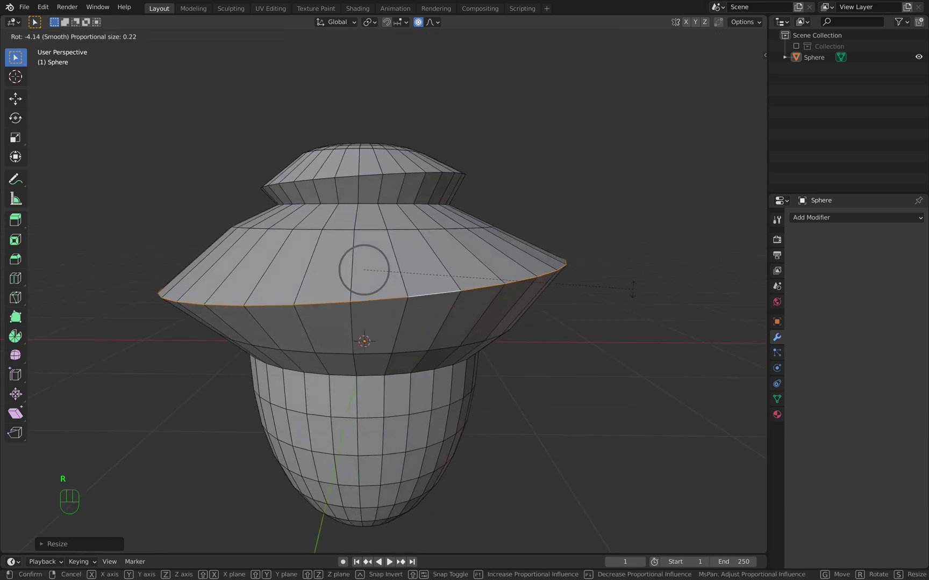
pyautogui.click(631, 291)
pyautogui.moveTo(631, 292); pyautogui.dragTo(628, 299, button='middle')
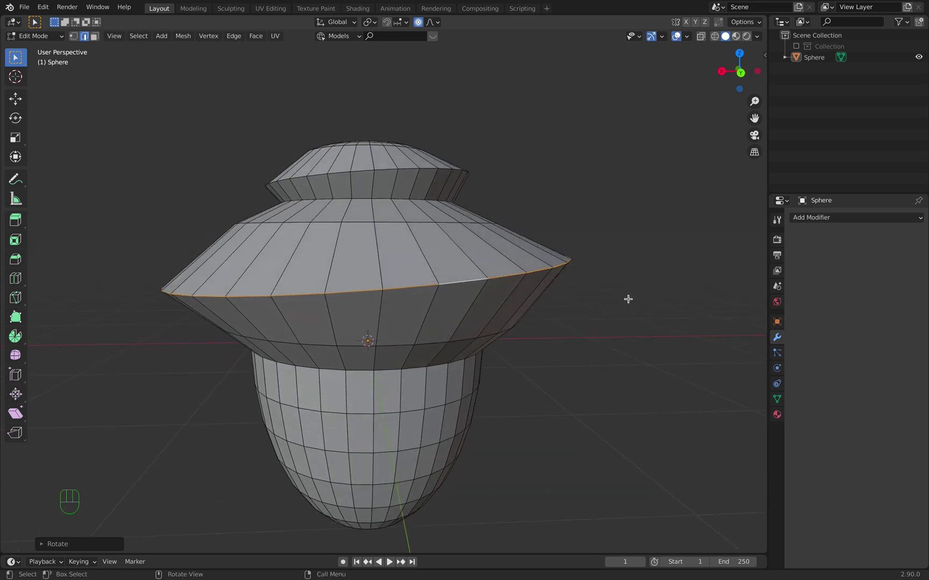
pyautogui.moveTo(628, 298)
pyautogui.mouseDown(button='middle')
pyautogui.moveTo(614, 296)
pyautogui.moveTo(641, 307)
pyautogui.moveTo(628, 304)
pyautogui.mouseUp(button='middle')
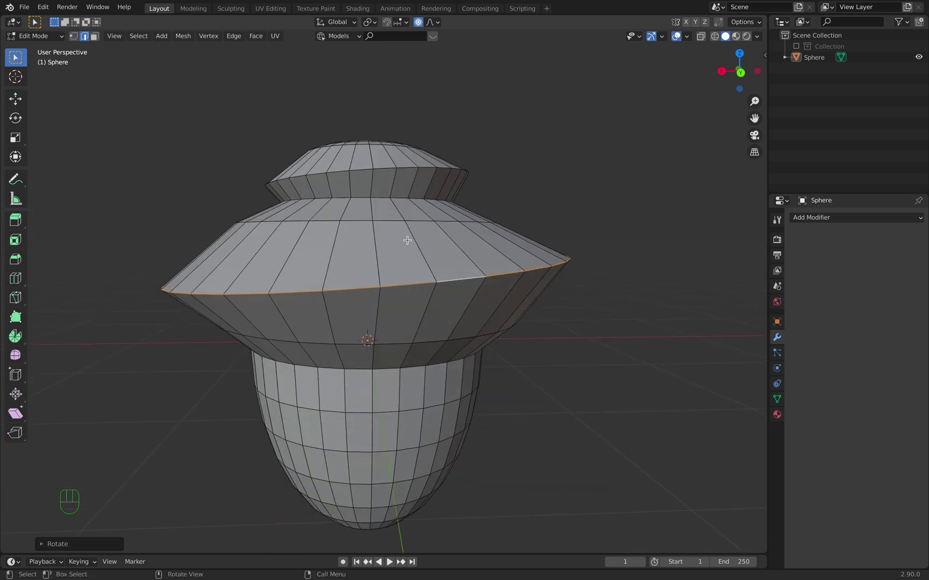
pyautogui.moveTo(360, 283); pyautogui.dragTo(535, 342, button='middle')
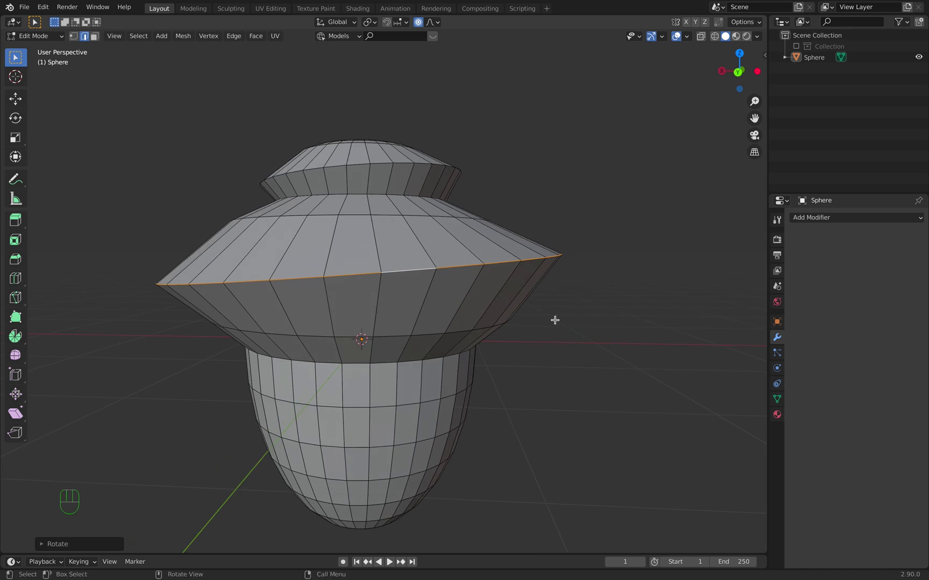
pyautogui.moveTo(555, 320); pyautogui.dragTo(557, 329, button='middle')
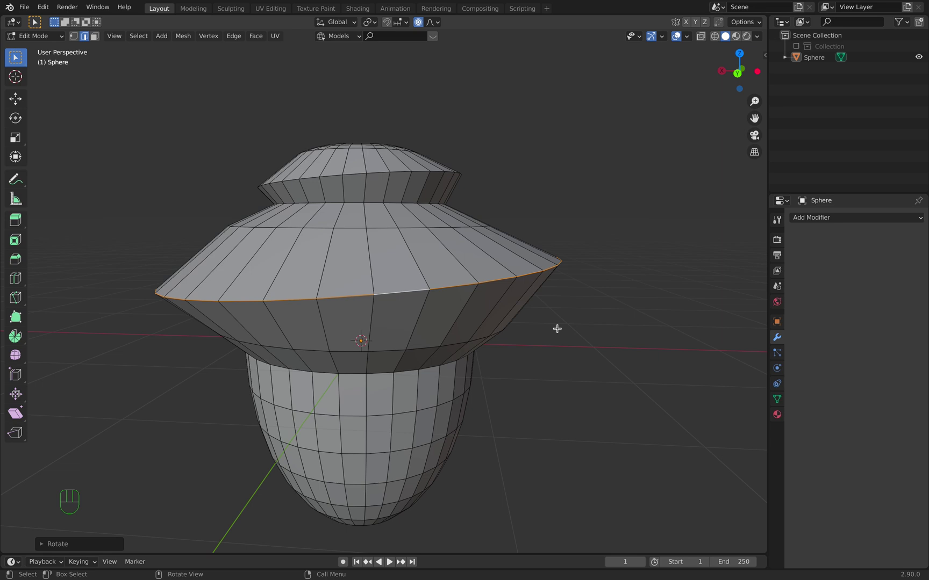
# - Bevel the brim's outer edge loop into a rounded 4-segment band
pyautogui.press('ctrl')
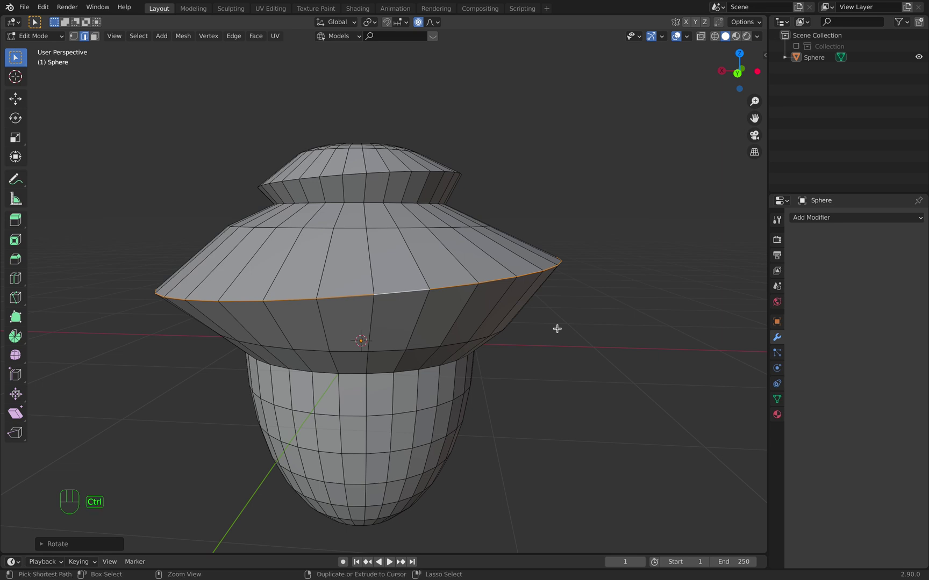
pyautogui.hotkey('ctrl', 'b')
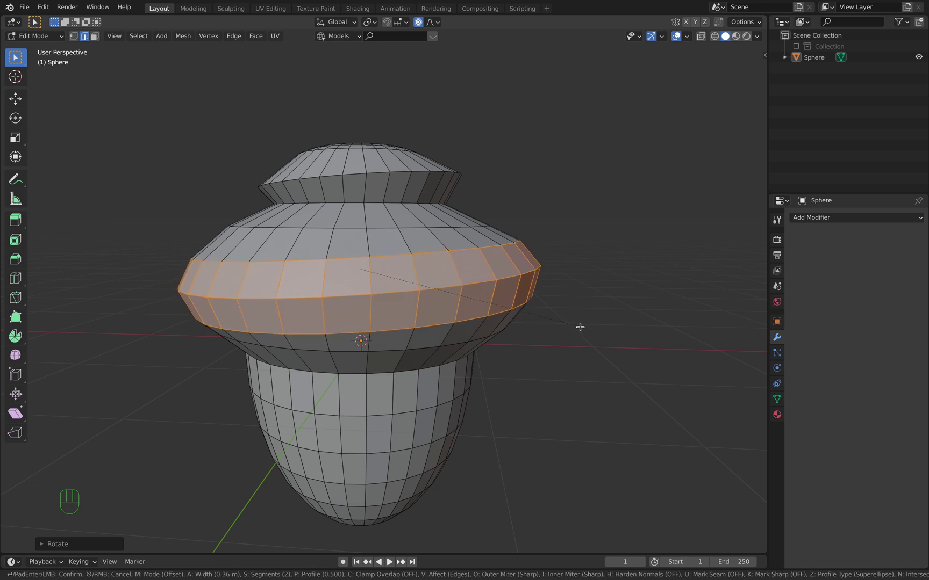
pyautogui.scroll(1, 581, 327)
pyautogui.scroll(1, 581, 327)
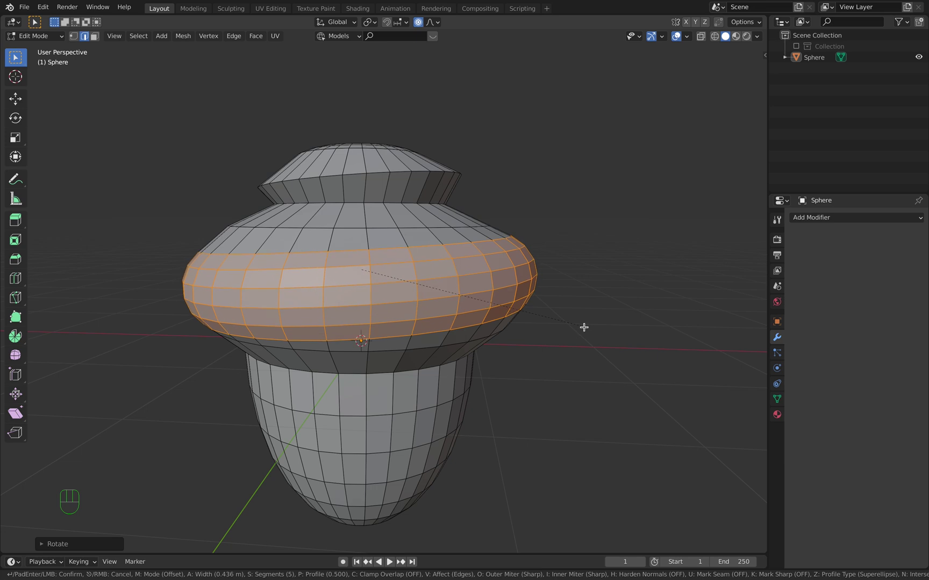
pyautogui.scroll(-3, 581, 328)
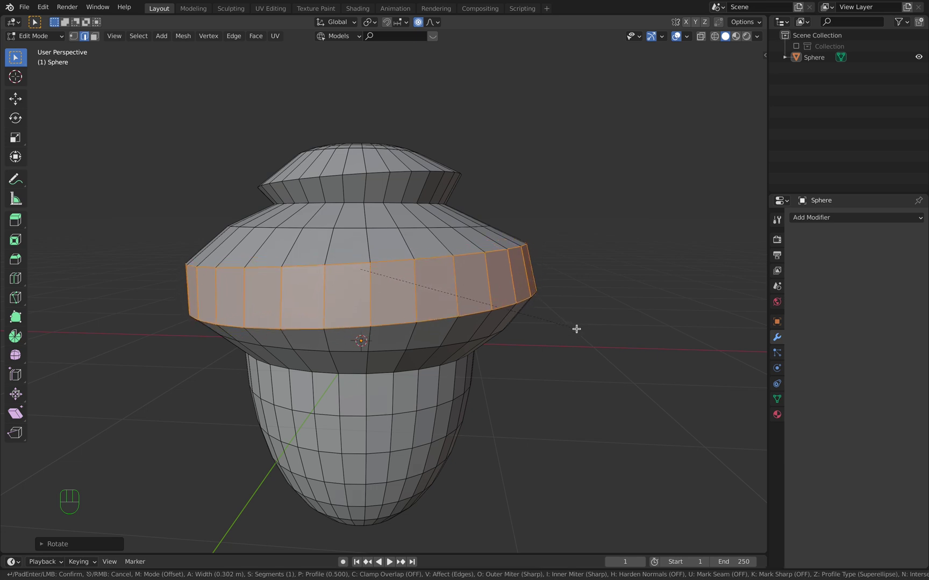
pyautogui.scroll(3, 576, 329)
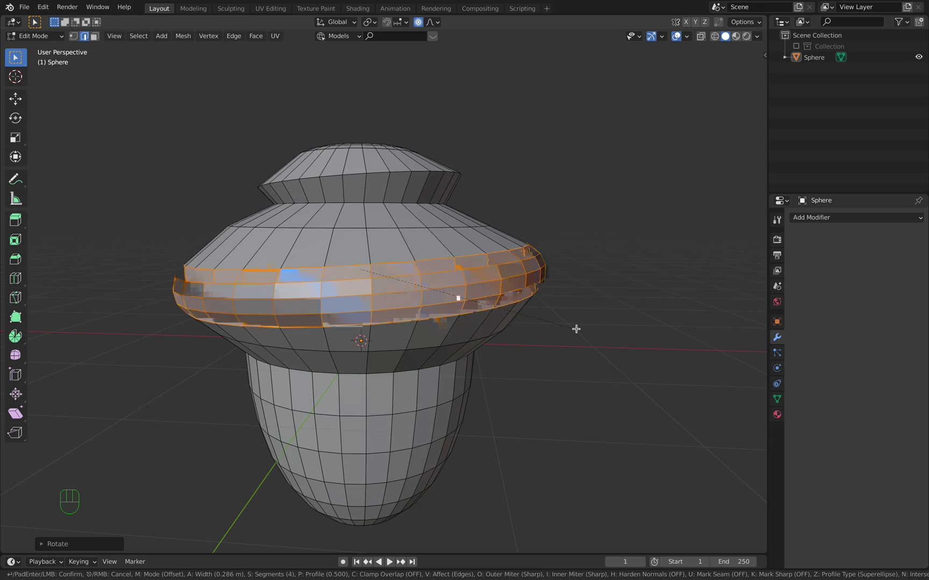
pyautogui.click(581, 330)
pyautogui.moveTo(587, 358); pyautogui.dragTo(583, 335, button='middle')
# - Rotate and widen the lower-body edge loop to about 1.5, then bevel it
pyautogui.keyDown('alt'); pyautogui.click(401, 368); pyautogui.keyUp('alt')
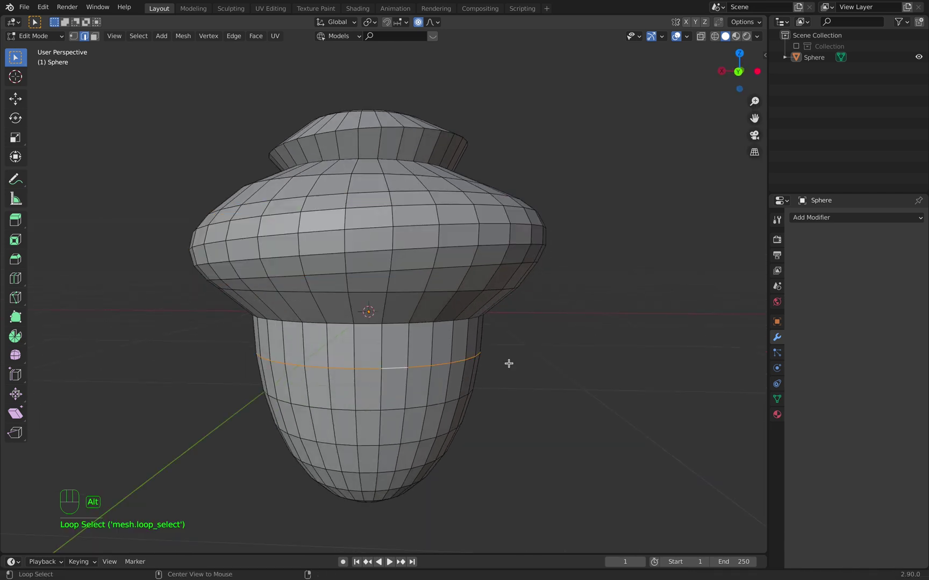
pyautogui.press('r')
pyautogui.click(556, 356)
pyautogui.press('s')
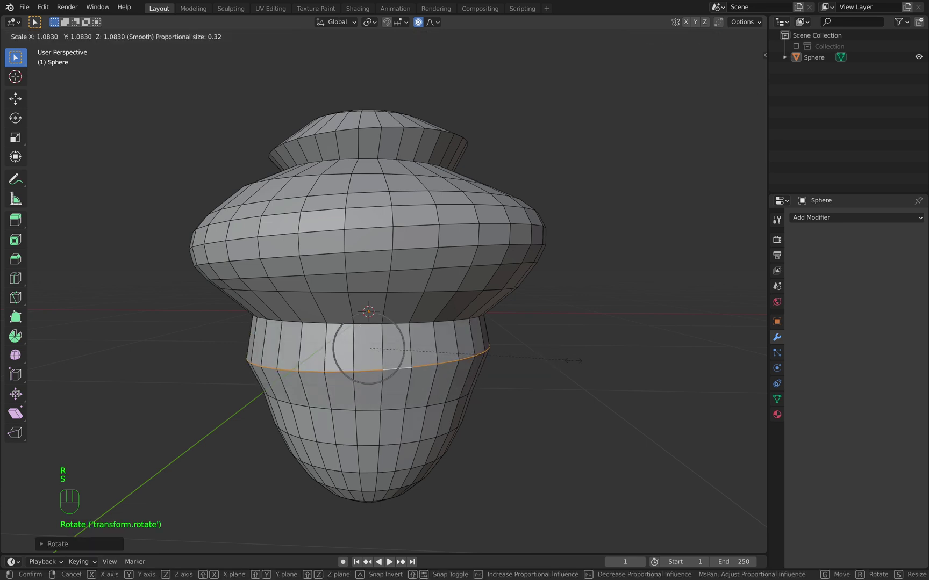
pyautogui.scroll(-3, 602, 360)
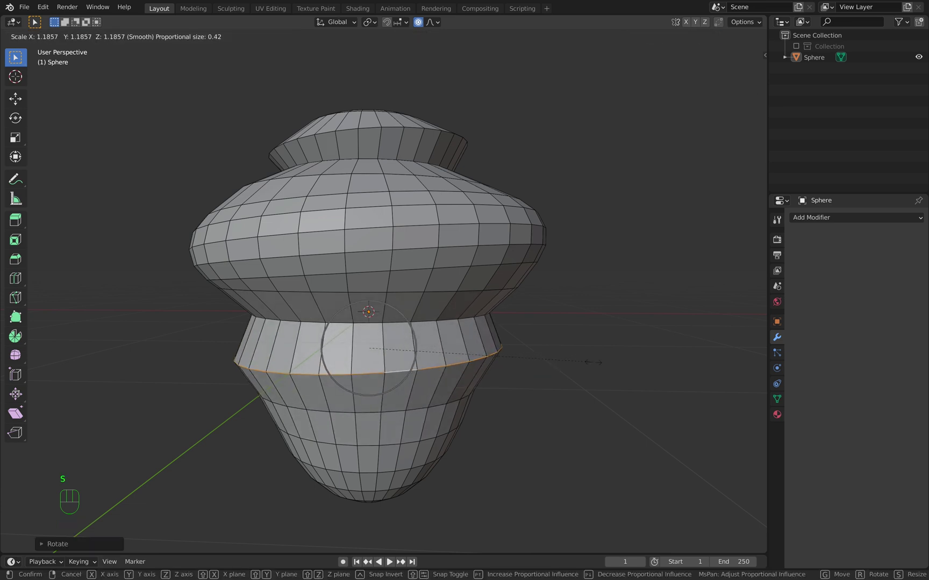
pyautogui.click(653, 360)
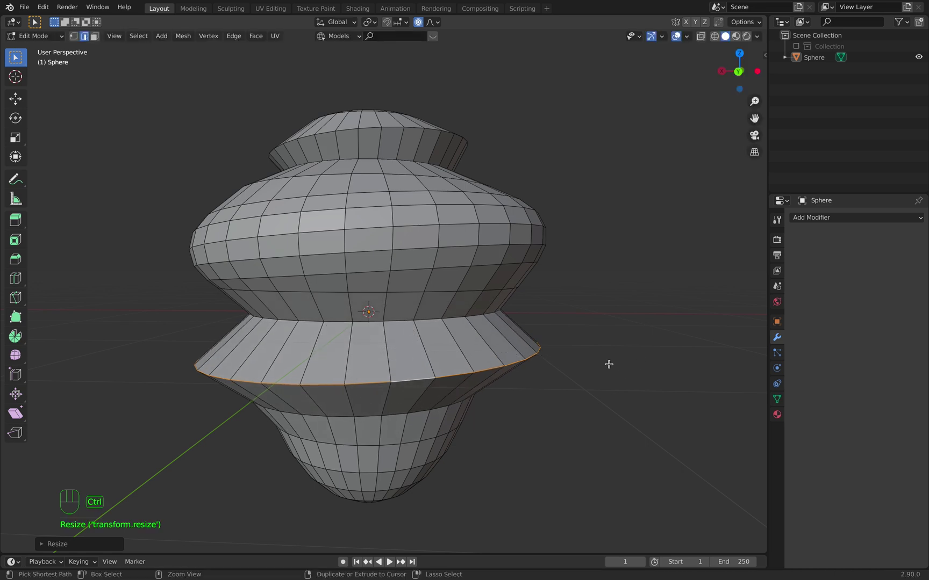
pyautogui.hotkey('ctrl', 'b')
pyautogui.scroll(-3, 616, 365)
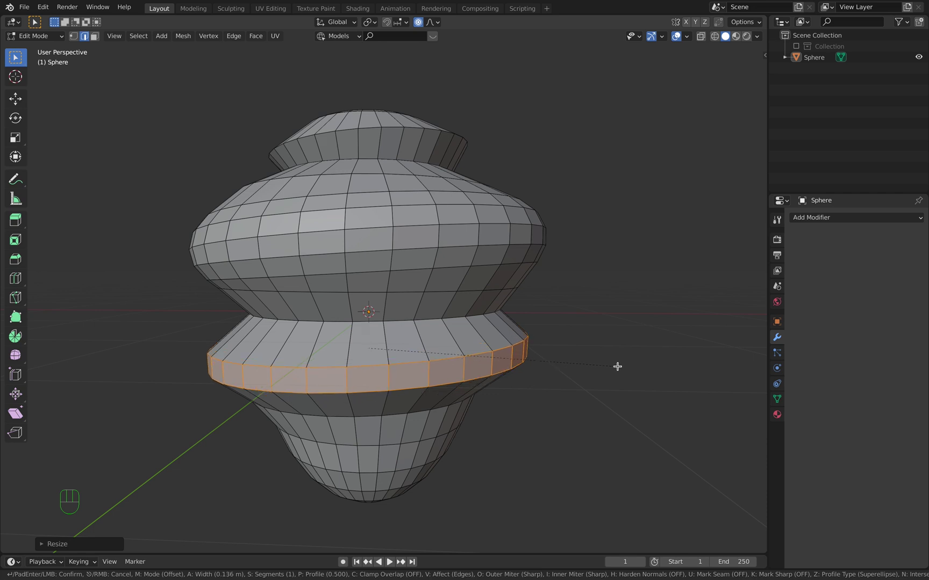
pyautogui.click(616, 381)
# - Bevel the edge loop just beneath the lower band a second time
pyautogui.moveTo(615, 381); pyautogui.dragTo(608, 368, button='middle')
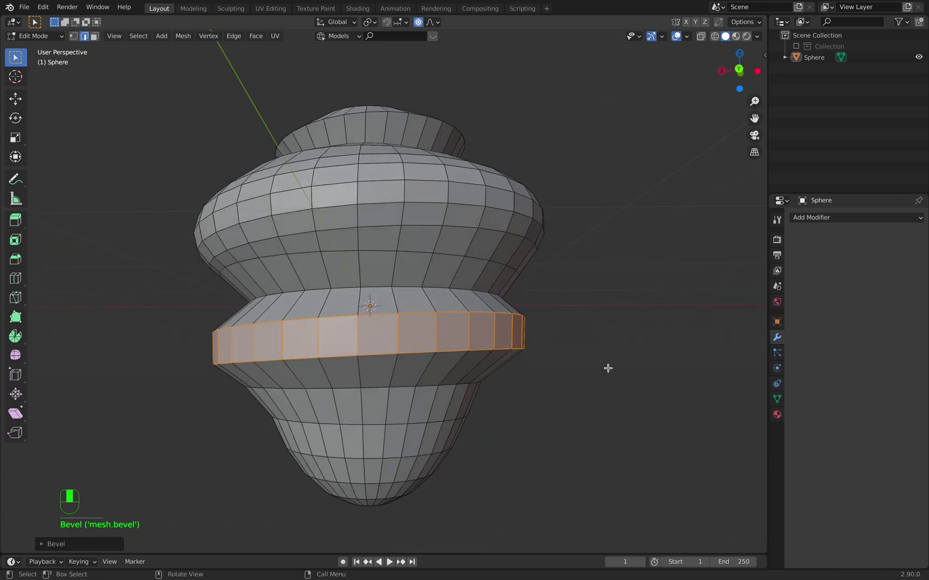
pyautogui.click(410, 353)
pyautogui.keyDown('alt'); pyautogui.click(410, 353); pyautogui.keyUp('alt')
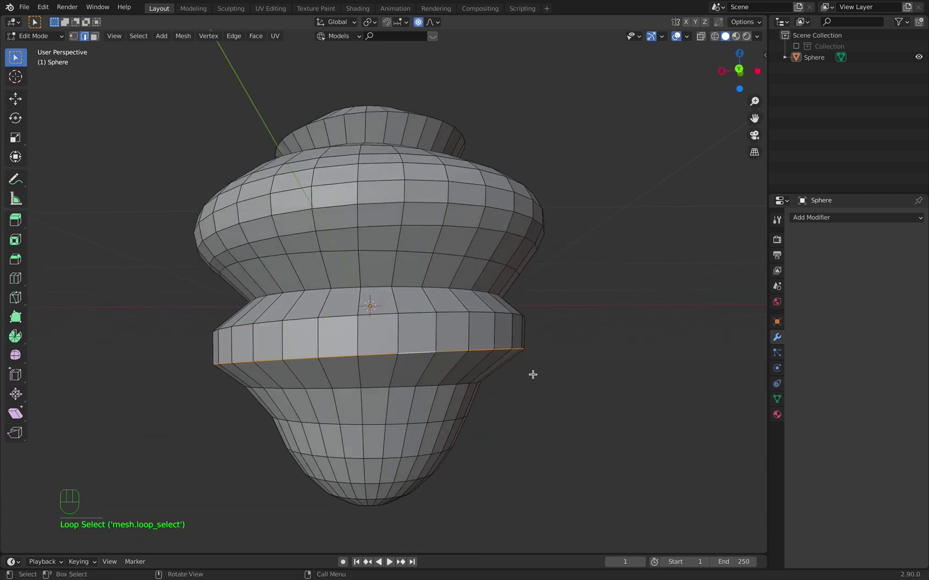
pyautogui.hotkey('ctrl', 'b')
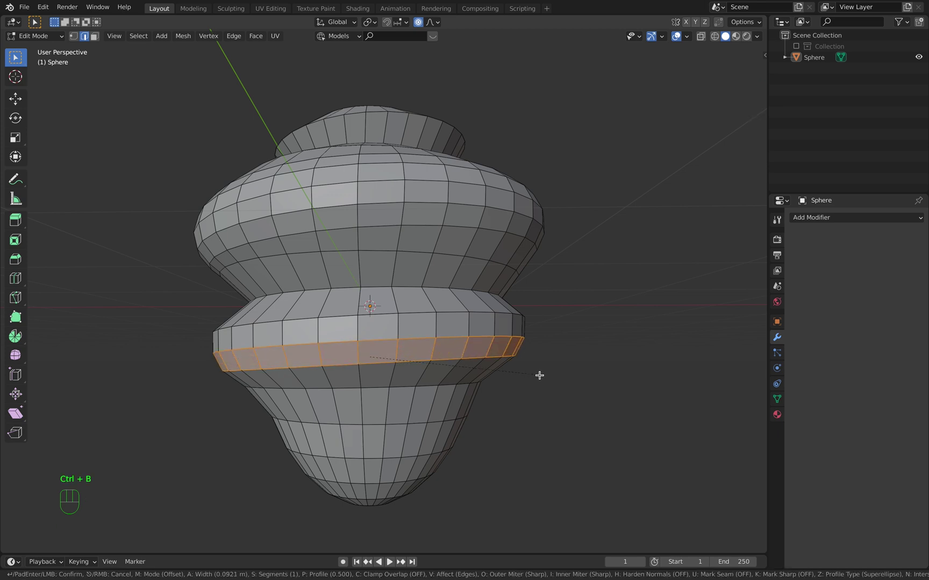
pyautogui.click(540, 376)
pyautogui.click(405, 423)
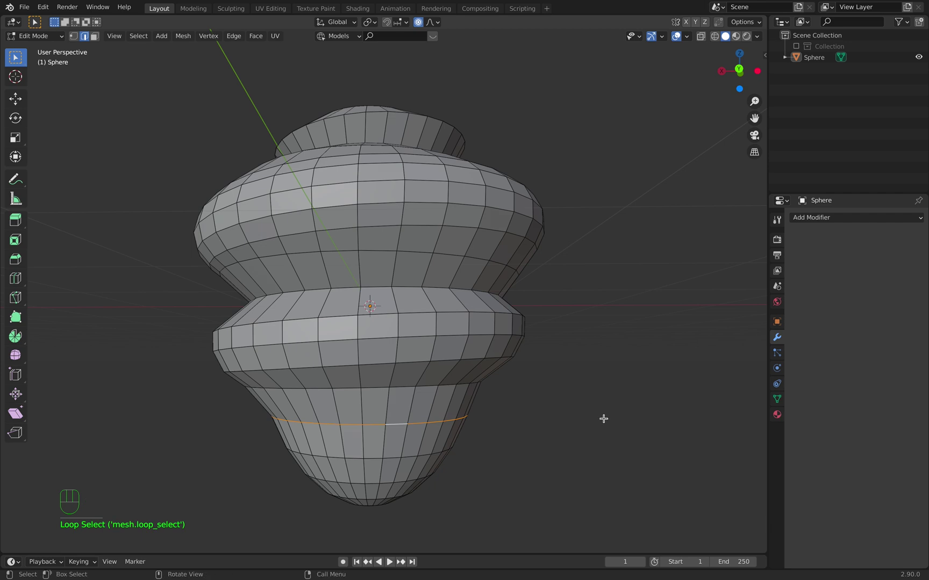
# - Scale the lower edge loop out 1.2375× and bevel it into a two-segment band
pyautogui.press('s')
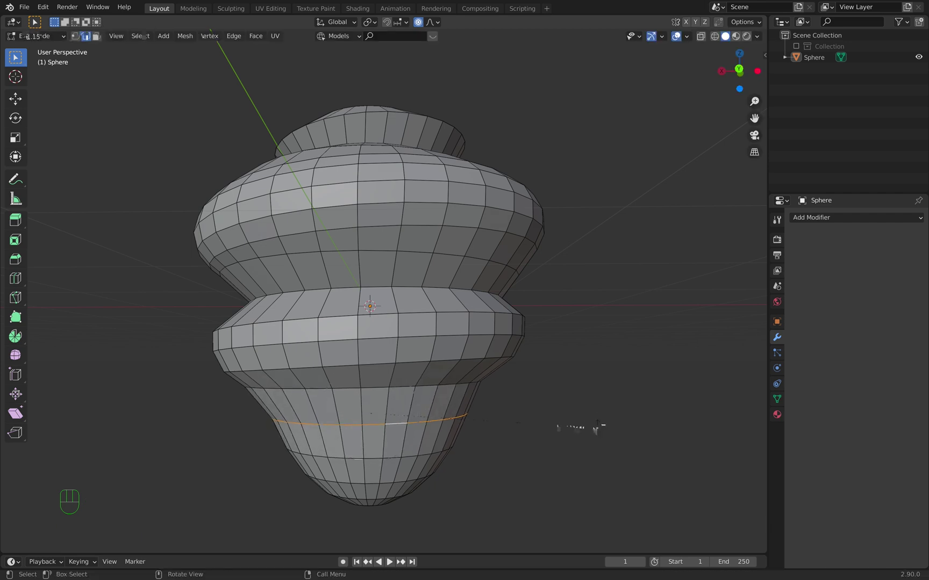
pyautogui.press('s')
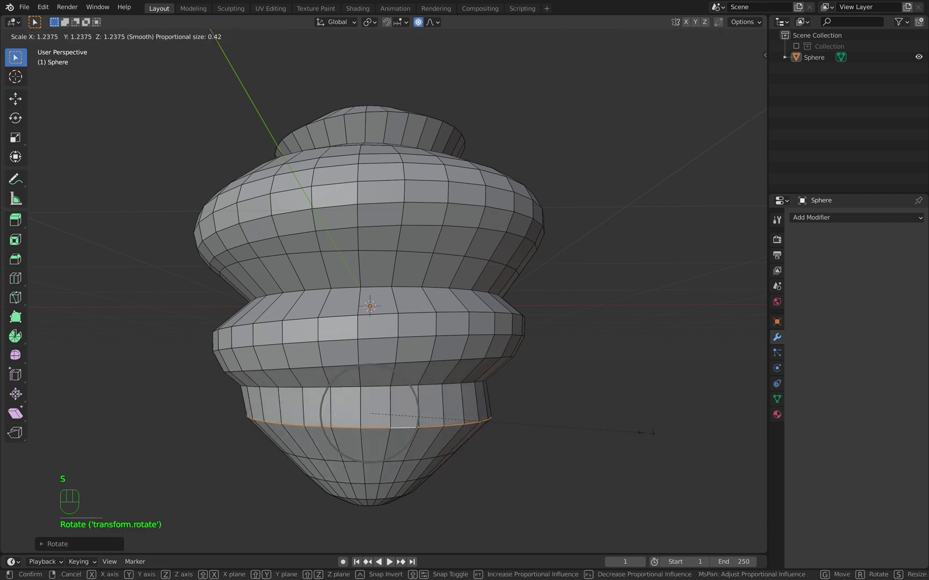
pyautogui.click(730, 433)
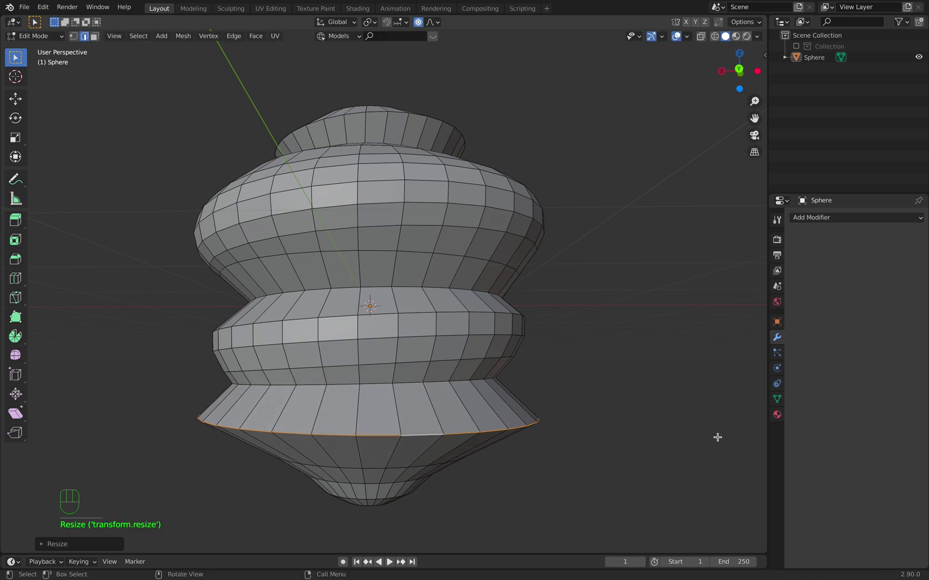
pyautogui.hotkey('ctrl', 'b')
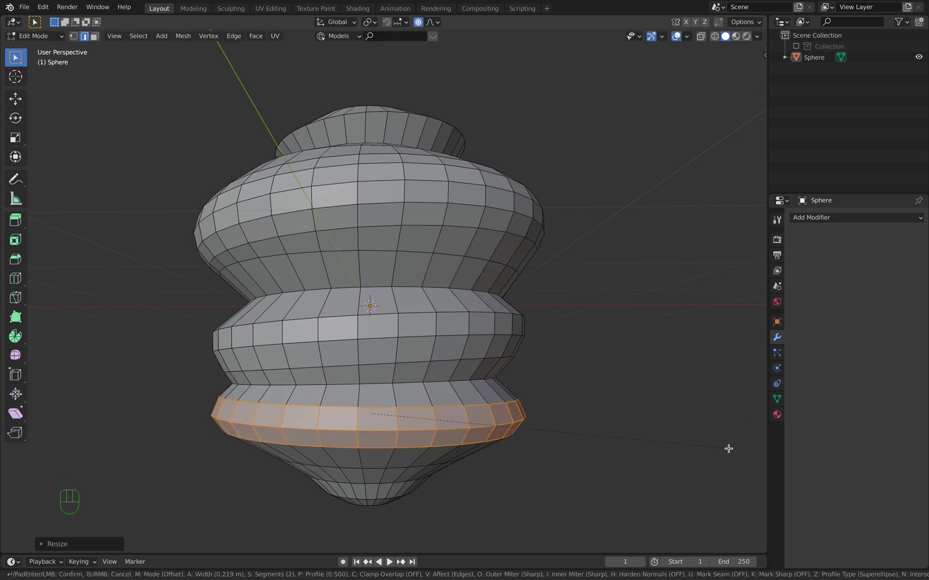
pyautogui.click(727, 449)
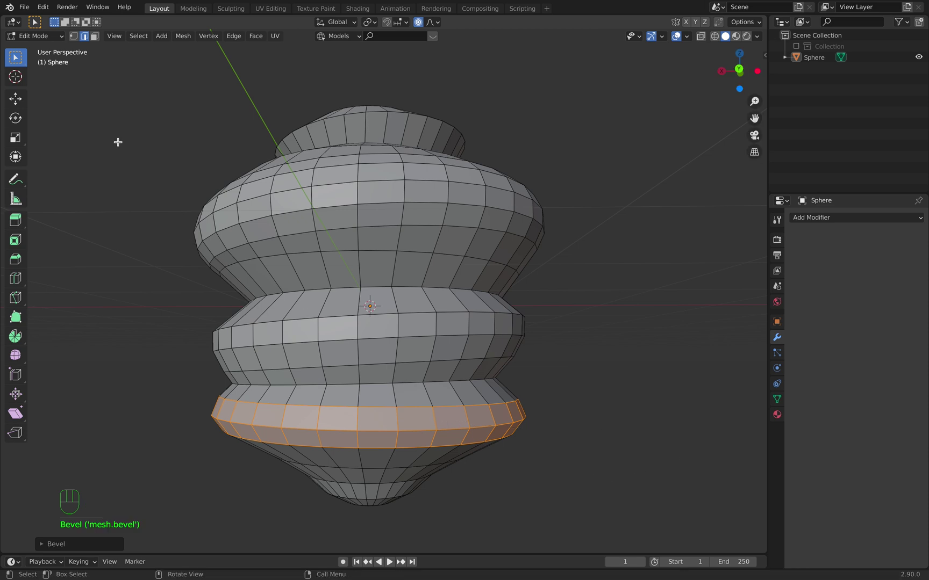
pyautogui.click(73, 38)
# - Raise the sphere's bottom pole 0.5828 m along Z with smooth proportional falloff to flatten the base
pyautogui.moveTo(103, 155); pyautogui.dragTo(244, 289, button='middle')
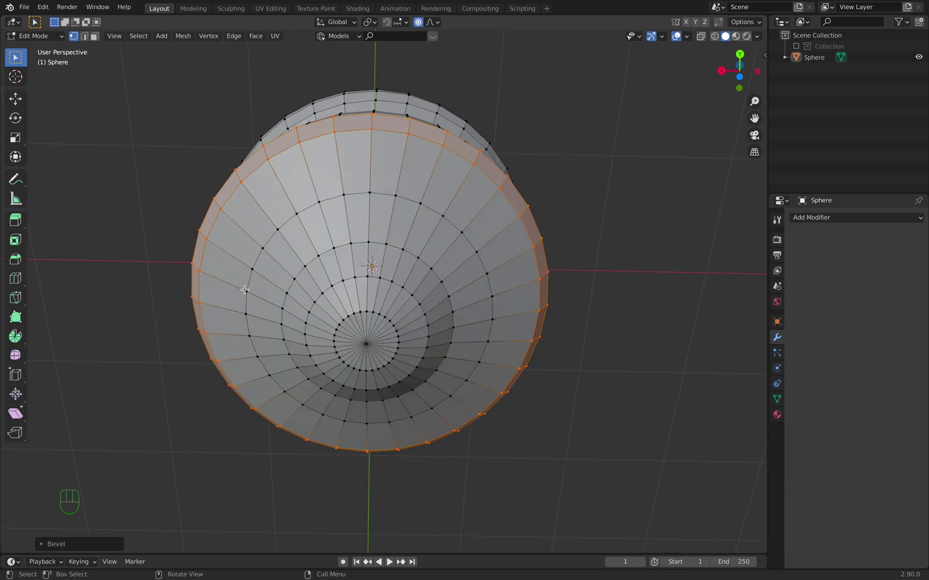
pyautogui.moveTo(373, 347); pyautogui.dragTo(480, 348)
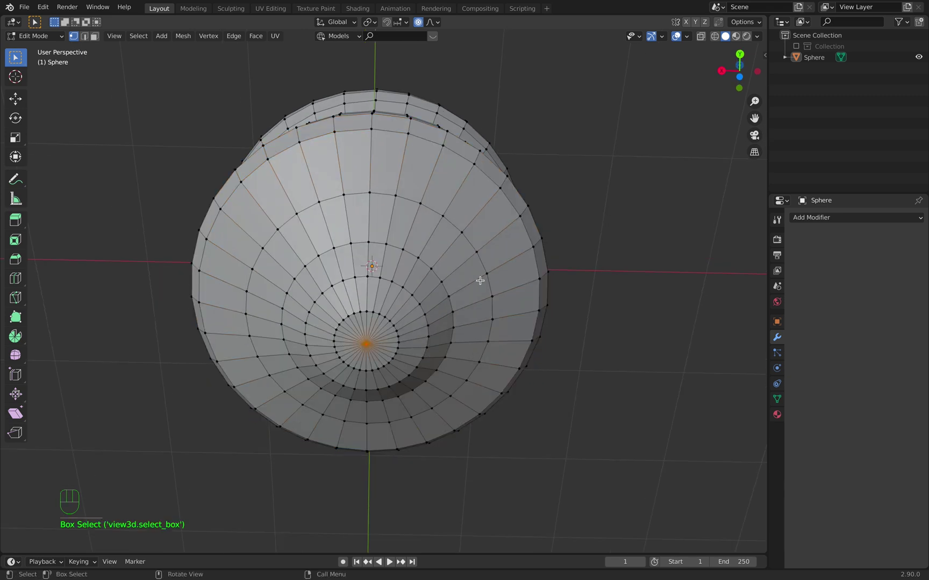
pyautogui.moveTo(480, 281); pyautogui.dragTo(507, 371, button='middle')
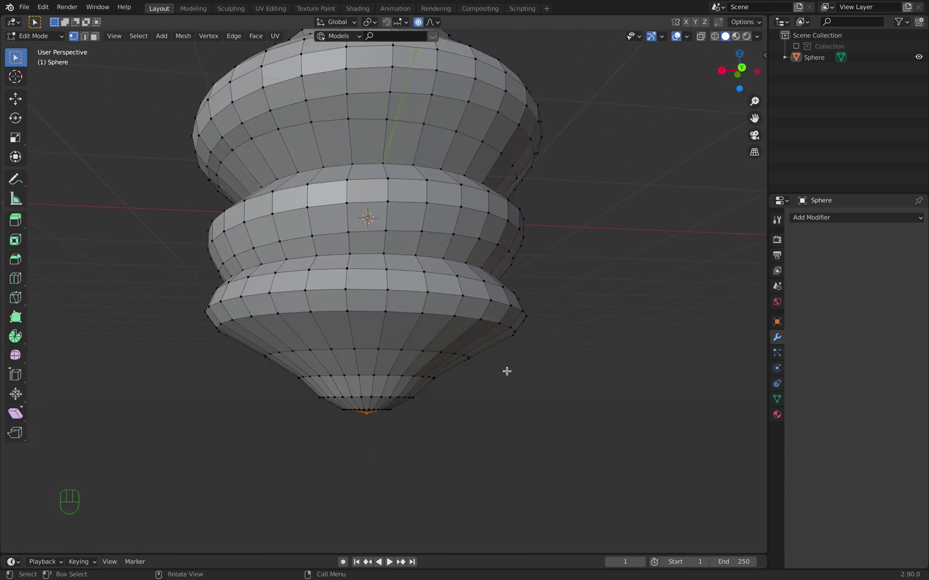
pyautogui.press('g')
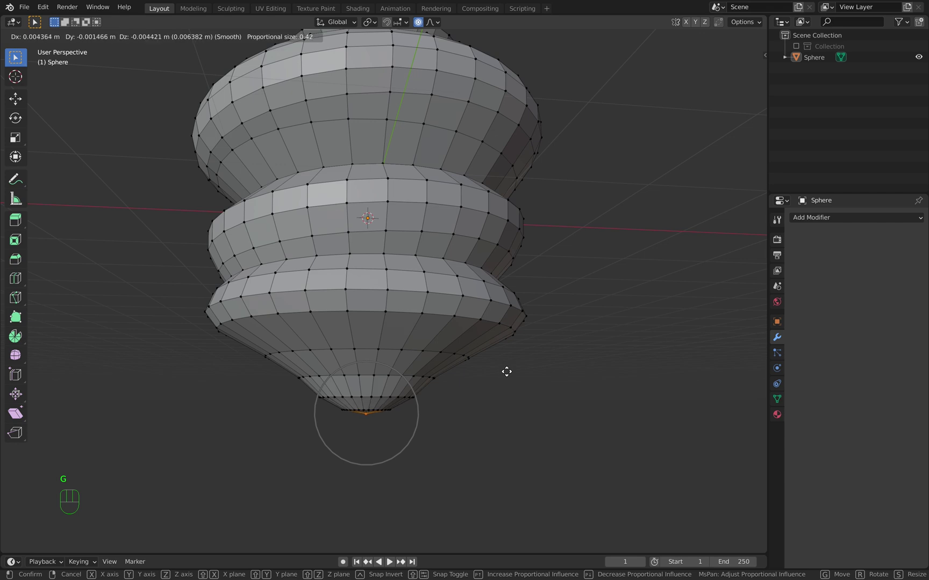
pyautogui.scroll(4, 506, 372)
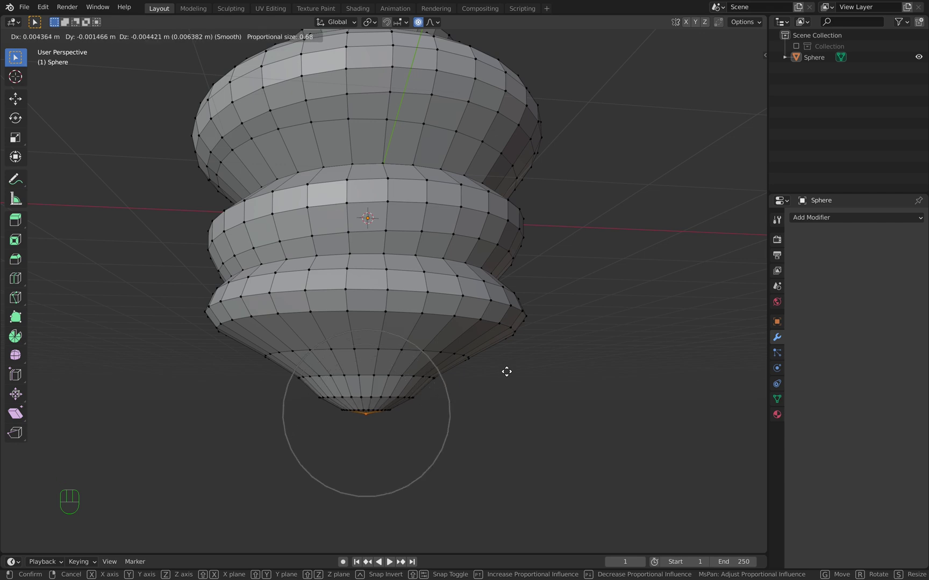
pyautogui.press('z')
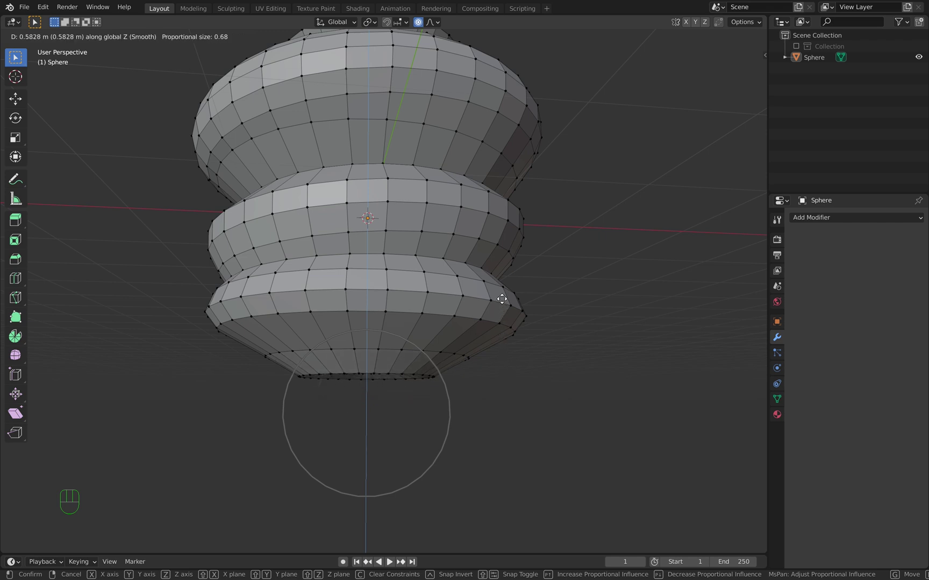
pyautogui.scroll(2, 501, 299)
pyautogui.click(501, 261)
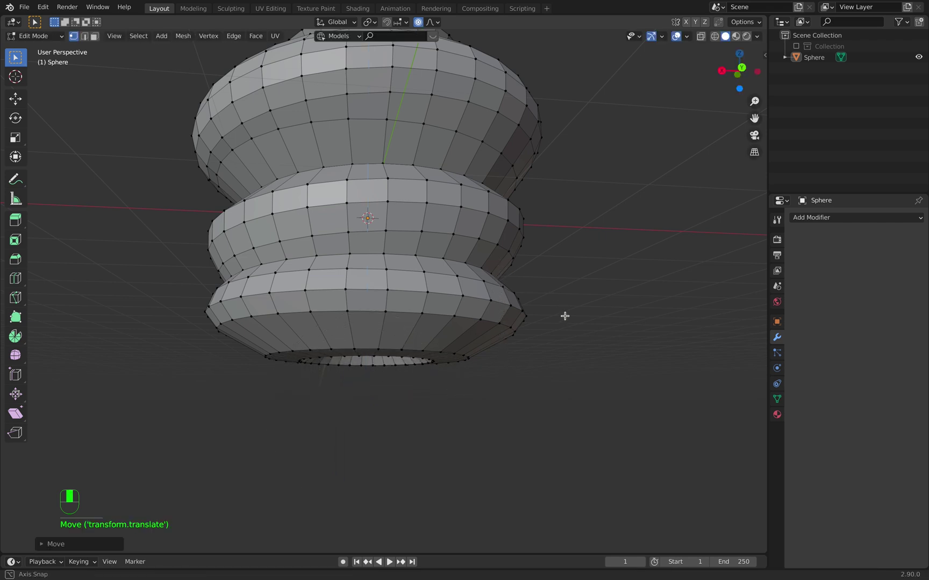
pyautogui.moveTo(564, 315); pyautogui.dragTo(580, 337, button='middle')
pyautogui.scroll(-3, 615, 334)
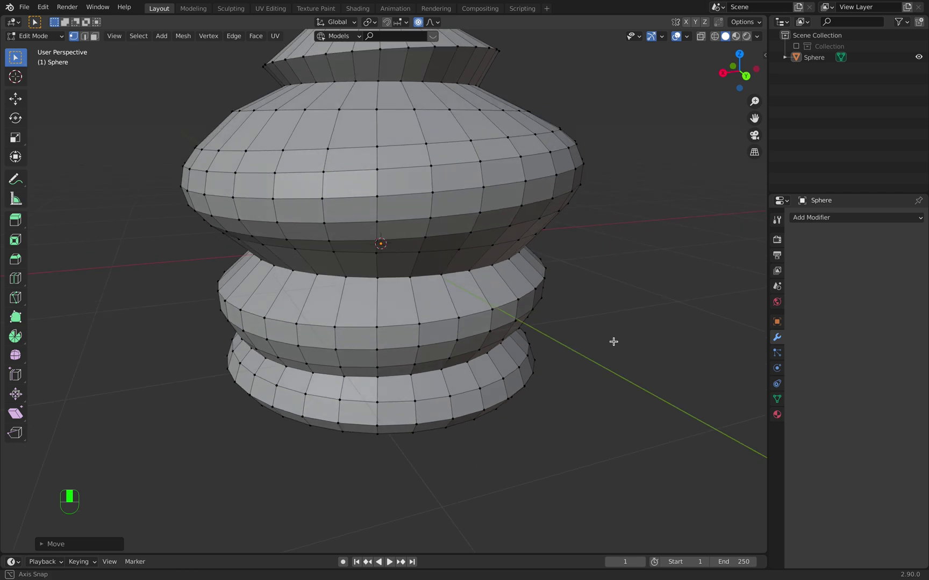
pyautogui.moveTo(607, 344)
pyautogui.mouseDown(button='middle')
pyautogui.moveTo(587, 340)
pyautogui.moveTo(590, 328)
pyautogui.moveTo(614, 325)
pyautogui.mouseUp(button='middle')
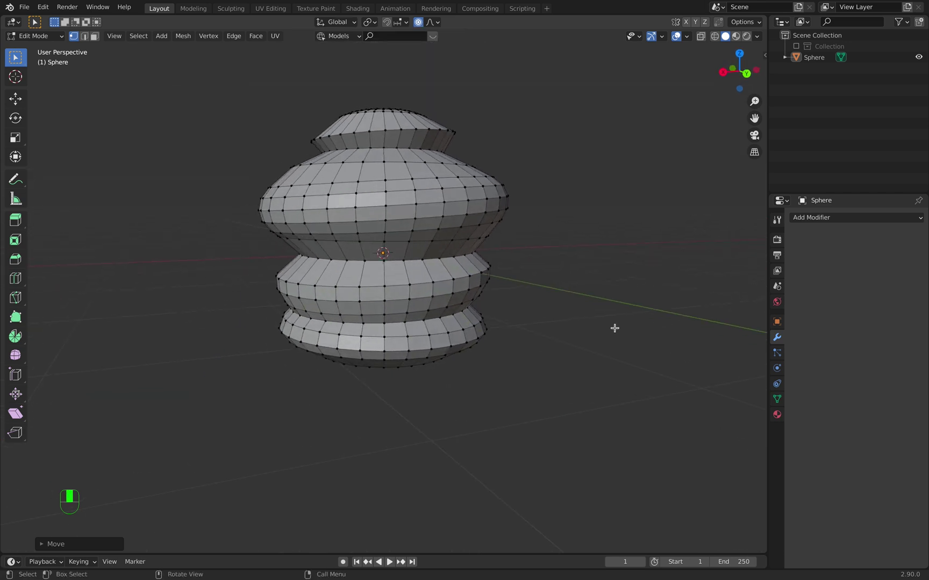
pyautogui.press('Tab')
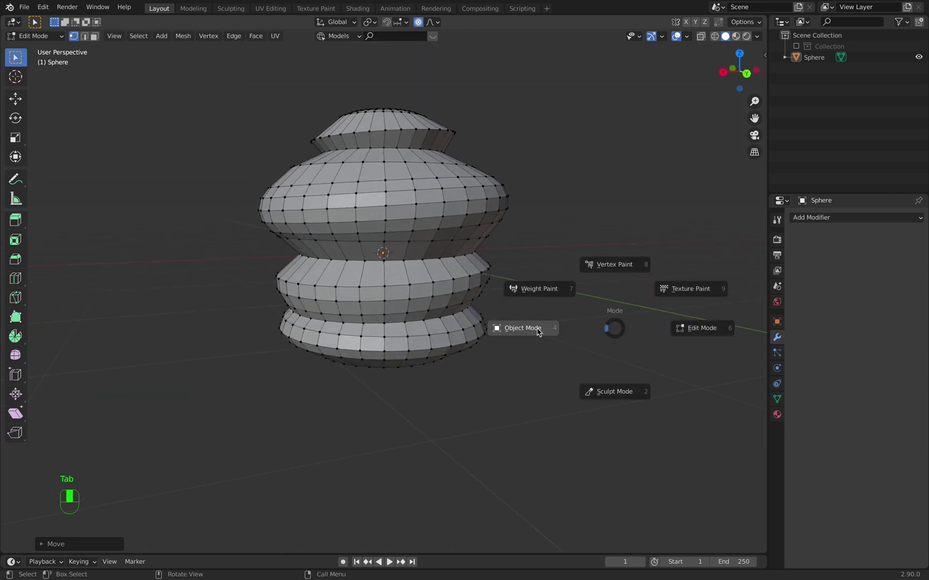
# - Shade the sphere smooth and enable Auto Smooth at 30° in its mesh data
pyautogui.click(538, 331)
pyautogui.moveTo(562, 317); pyautogui.dragTo(580, 312, button='middle')
pyautogui.click(466, 250)
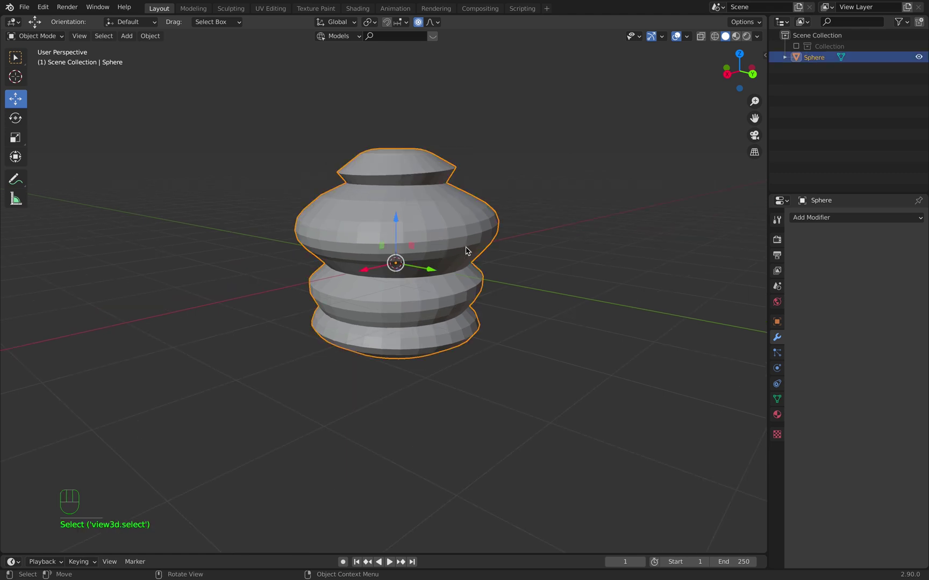
pyautogui.rightClick(425, 237)
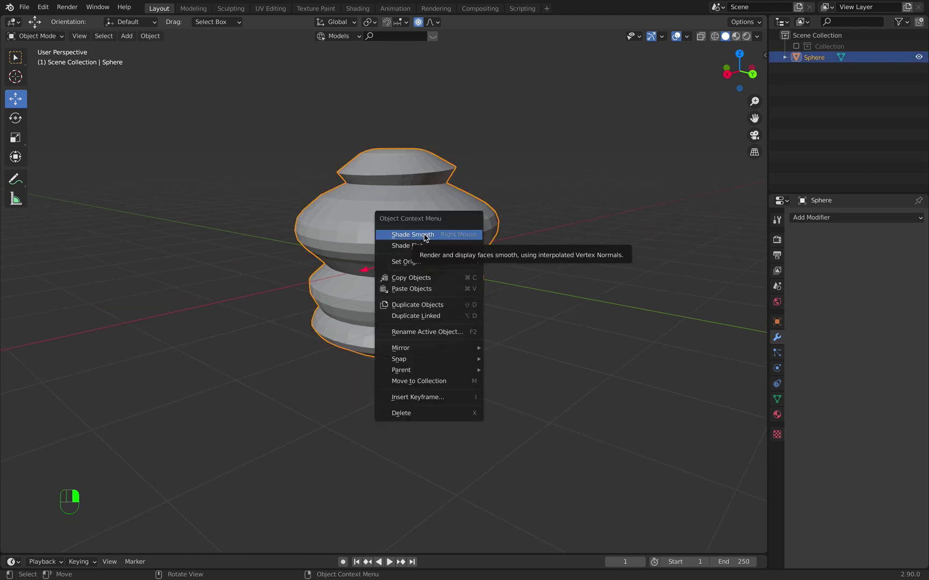
pyautogui.click(425, 237)
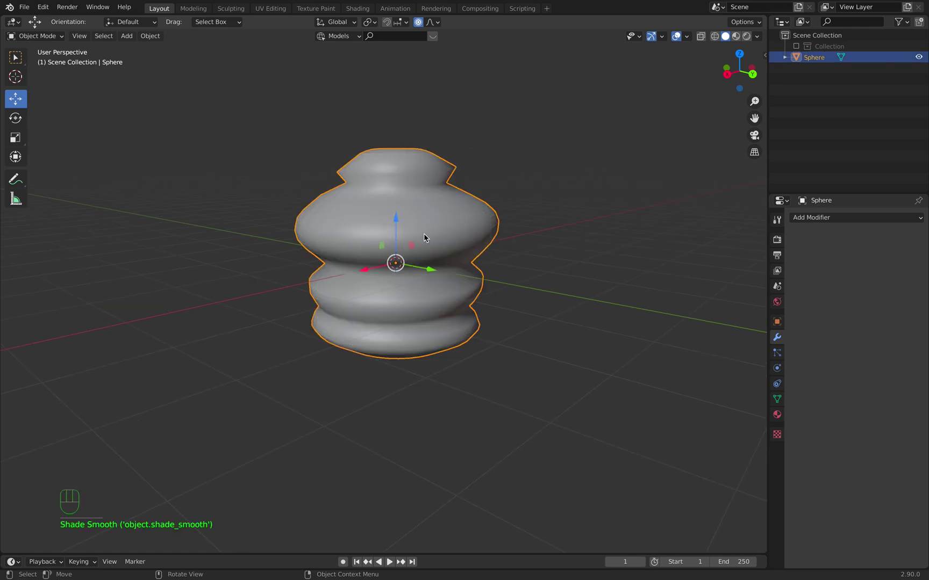
pyautogui.click(776, 400)
pyautogui.click(841, 424)
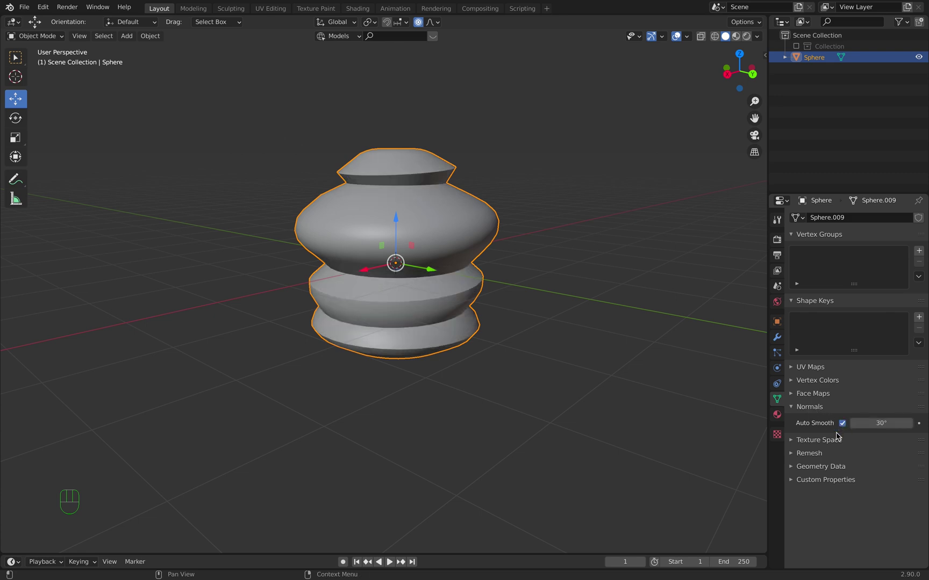
# - Move the layered sphere up well above the ground origin
pyautogui.moveTo(570, 360); pyautogui.dragTo(386, 269, button='middle')
pyautogui.press('Tab')
pyautogui.moveTo(385, 269); pyautogui.dragTo(400, 98)
pyautogui.scroll(-2, 399, 116)
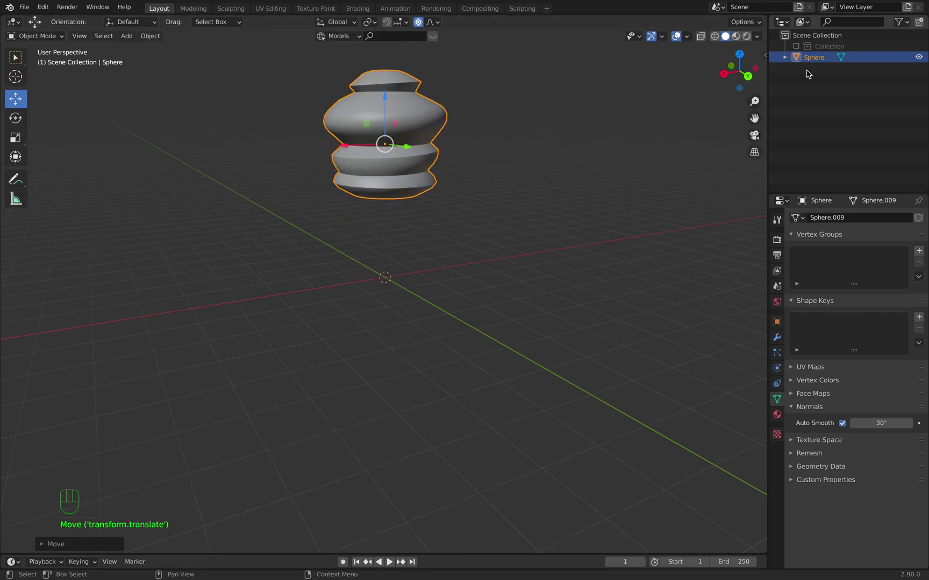
# - Hide the Sphere in the outliner and center the view on the empty origin
pyautogui.click(919, 57)
pyautogui.keyDown('shift'); pyautogui.moveTo(528, 228); pyautogui.dragTo(470, 277, button='middle'); pyautogui.keyUp('shift')
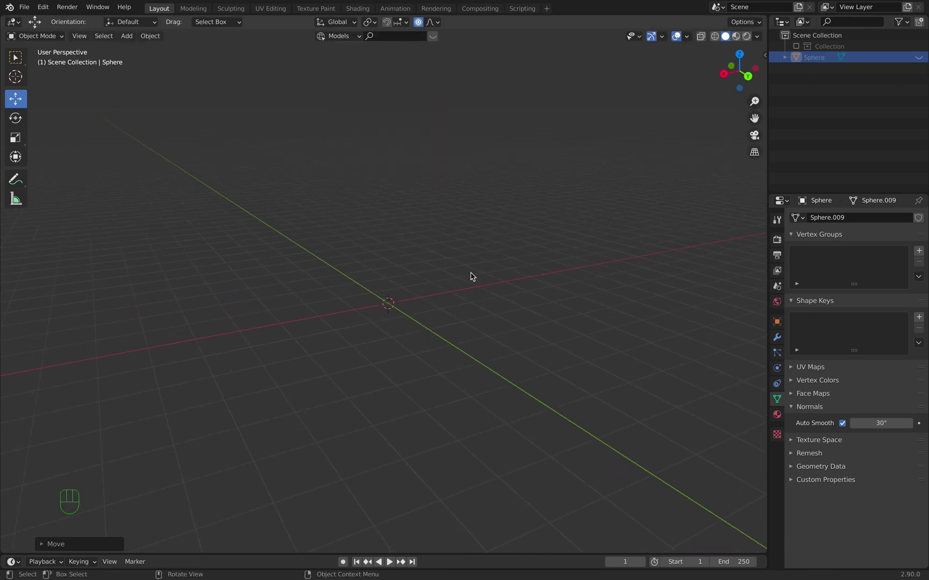
pyautogui.scroll(4, 460, 314)
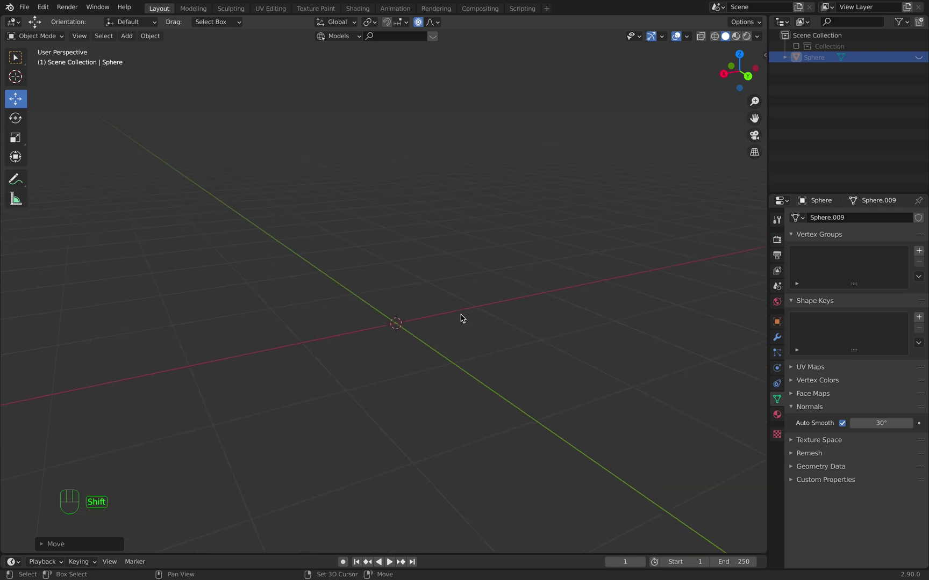
# - Add a new mesh plane (Plane.001) at the scene origin
pyautogui.hotkey('shift', 'a')
pyautogui.moveTo(461, 318)
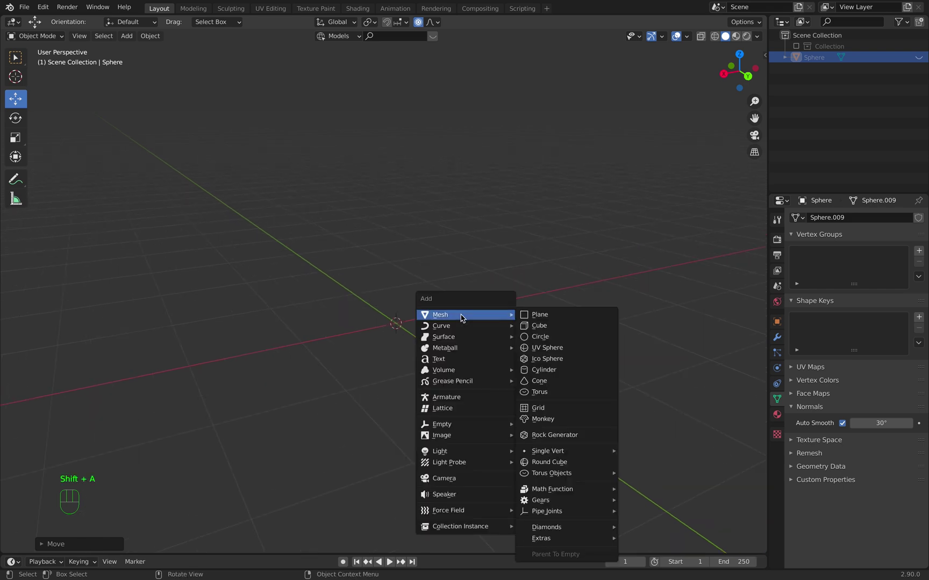
pyautogui.click(535, 315)
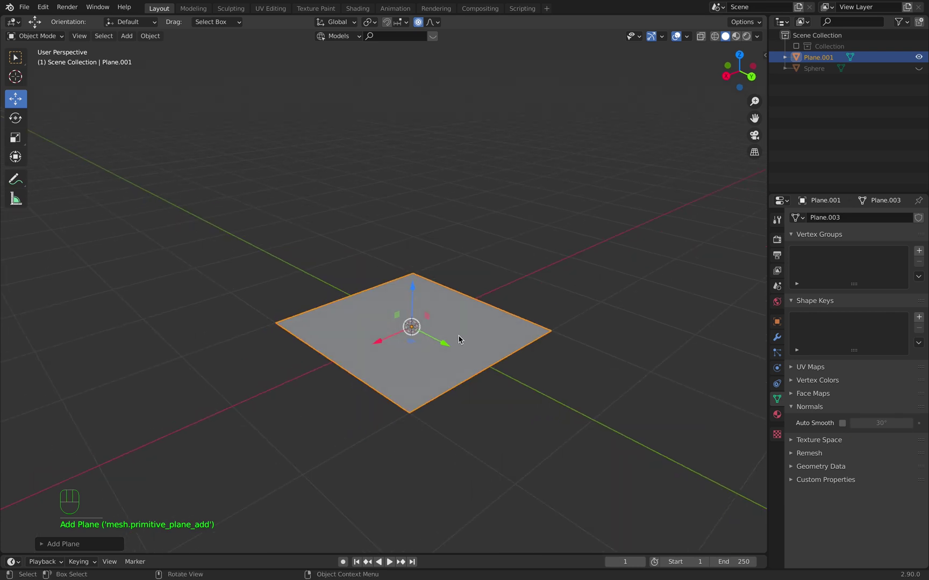
# - Put the new plane into Edit Mode
pyautogui.hotkey('ctrl', 'Tab')
pyautogui.press('Tab')
pyautogui.click(56, 44)
pyautogui.click(43, 35)
pyautogui.click(51, 48)
pyautogui.click(48, 36)
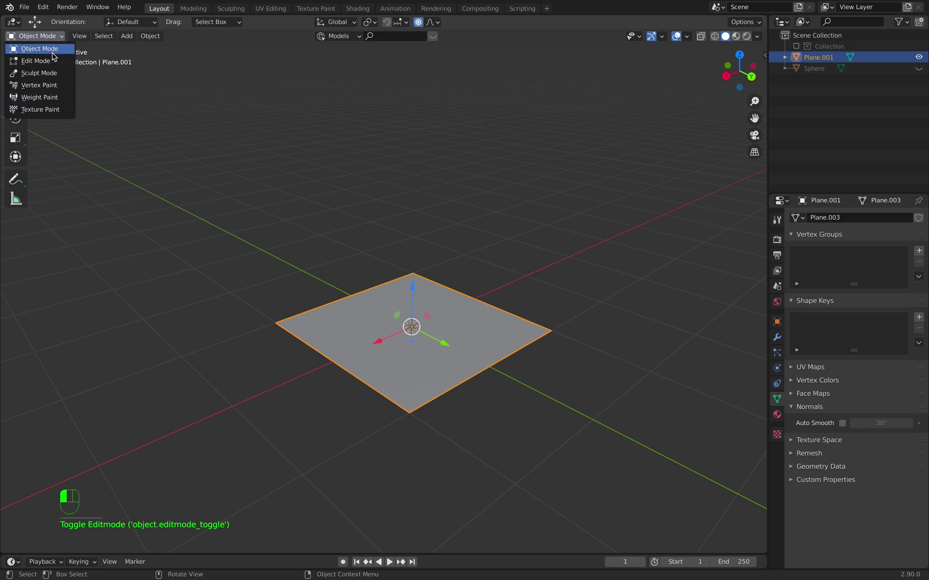
pyautogui.click(52, 59)
pyautogui.moveTo(468, 279); pyautogui.dragTo(521, 284, button='middle')
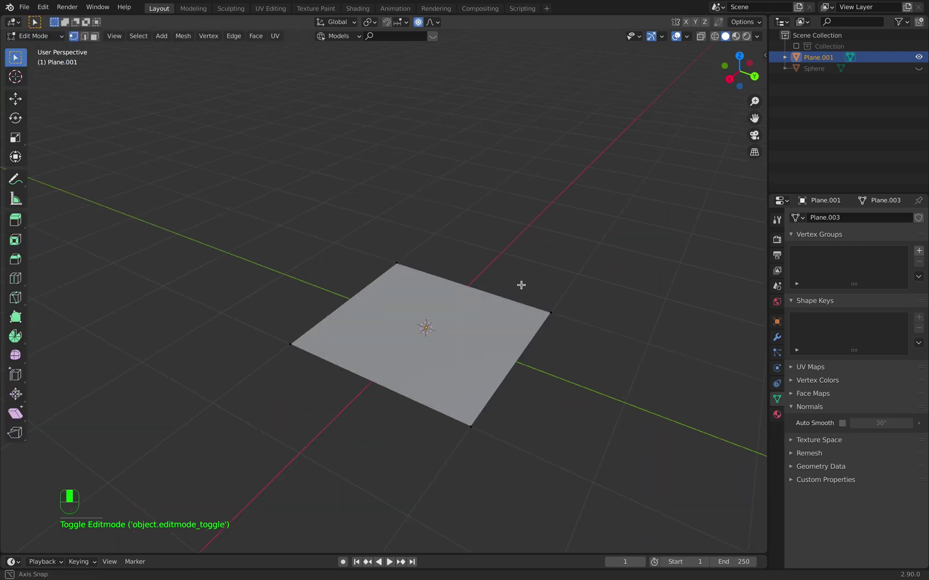
pyautogui.press('Tab')
pyautogui.click(49, 36)
pyautogui.click(52, 59)
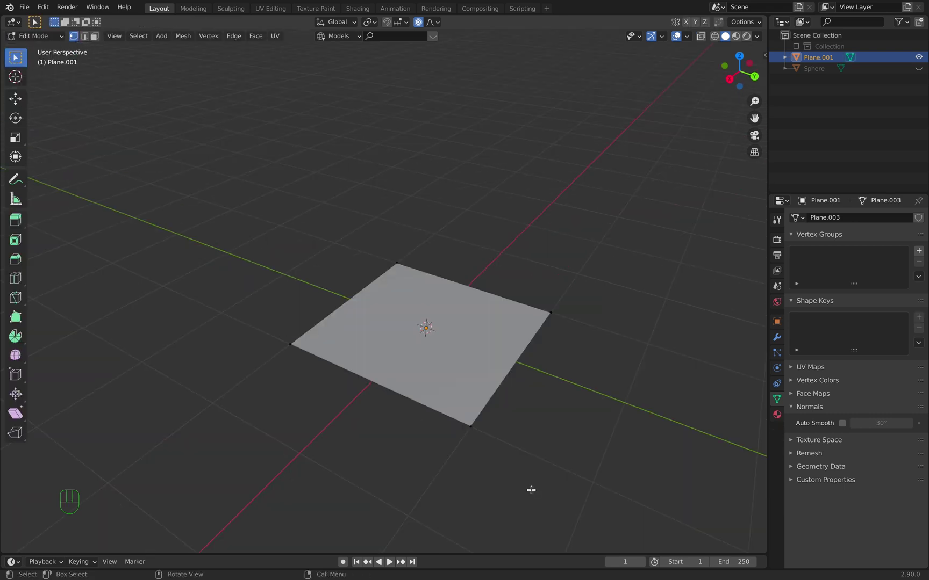
# - Delete three of the plane's vertices, leaving one vertex selected beside the origin
pyautogui.moveTo(531, 490); pyautogui.dragTo(392, 187)
pyautogui.keyDown('shift'); pyautogui.moveTo(614, 327); pyautogui.dragTo(517, 271); pyautogui.keyUp('shift')
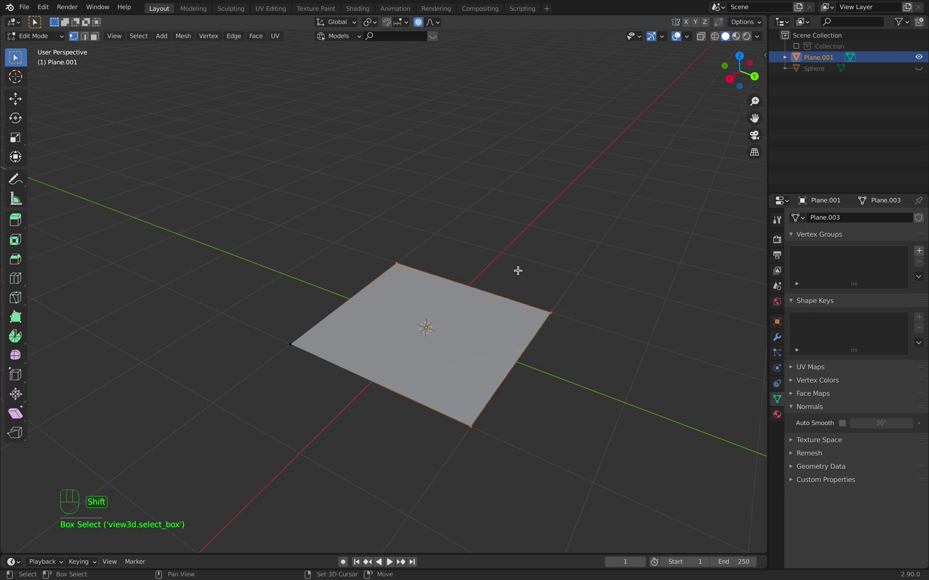
pyautogui.moveTo(517, 271); pyautogui.dragTo(547, 282, button='middle')
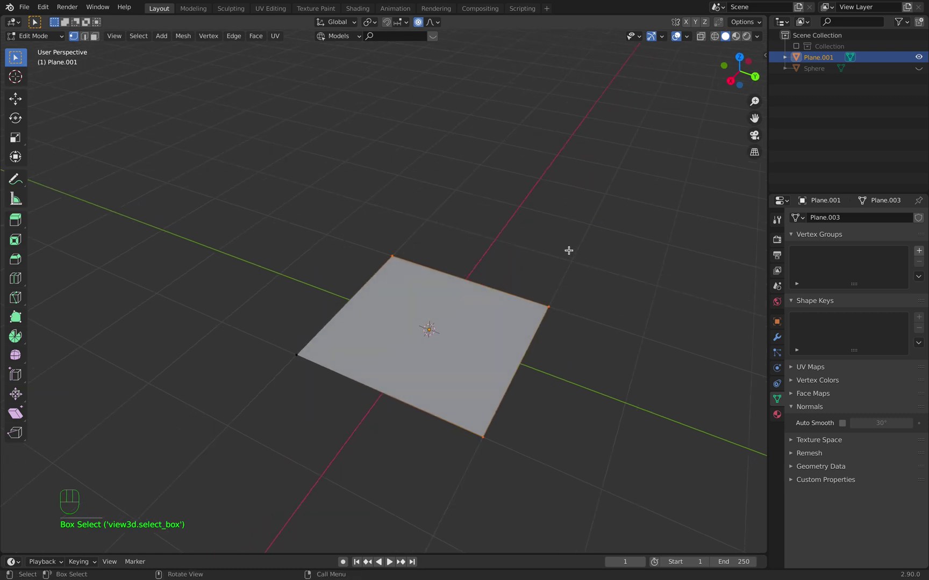
pyautogui.press('x')
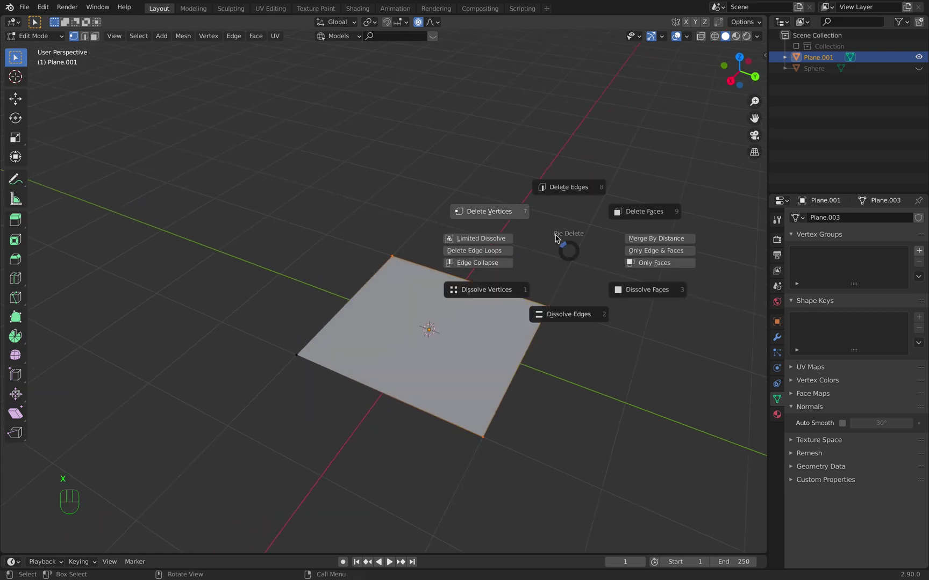
pyautogui.click(516, 213)
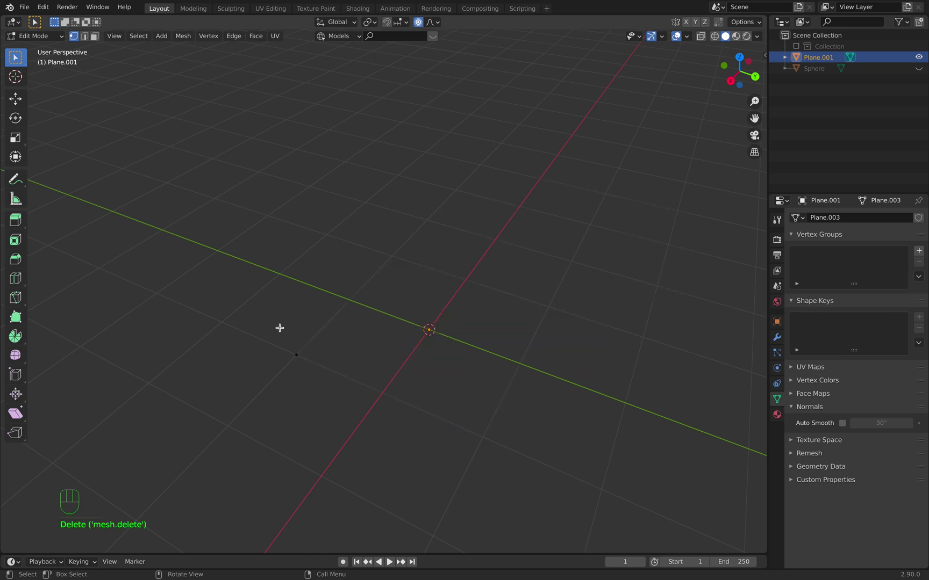
pyautogui.moveTo(280, 327); pyautogui.dragTo(350, 306, button='middle')
pyautogui.moveTo(350, 305); pyautogui.dragTo(417, 370)
pyautogui.moveTo(431, 346); pyautogui.dragTo(457, 338, button='middle')
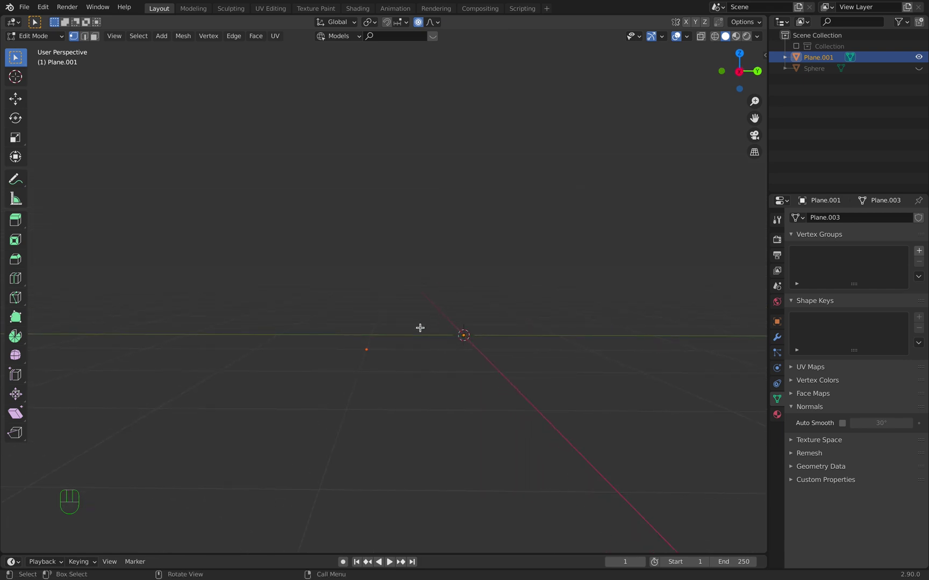
# - Extrude the vertex straight up into a tall vertical trunk edge
pyautogui.press('e')
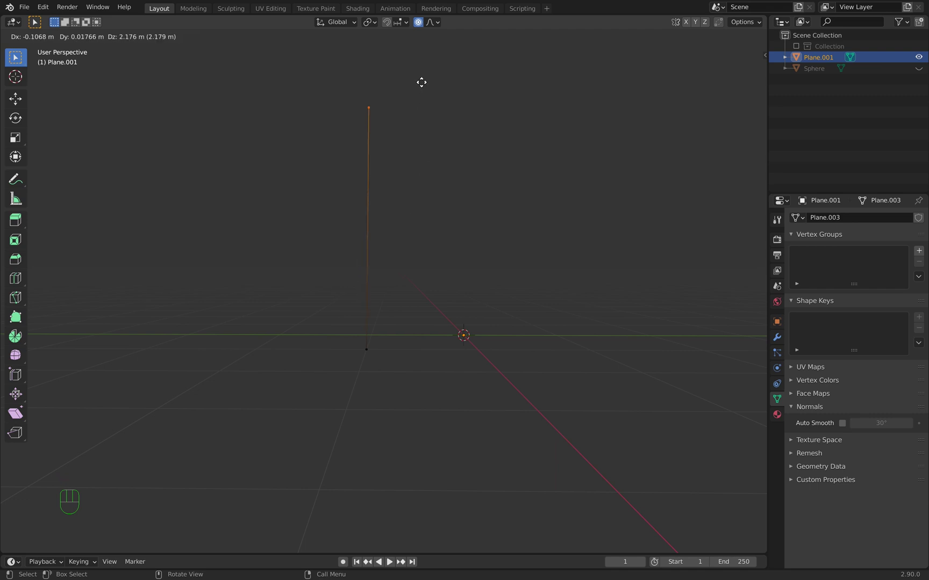
pyautogui.click(436, 95)
pyautogui.moveTo(498, 142); pyautogui.dragTo(430, 269, button='middle')
# - Extrude three branch edges spreading out from the trunk's top vertex
pyautogui.press('e')
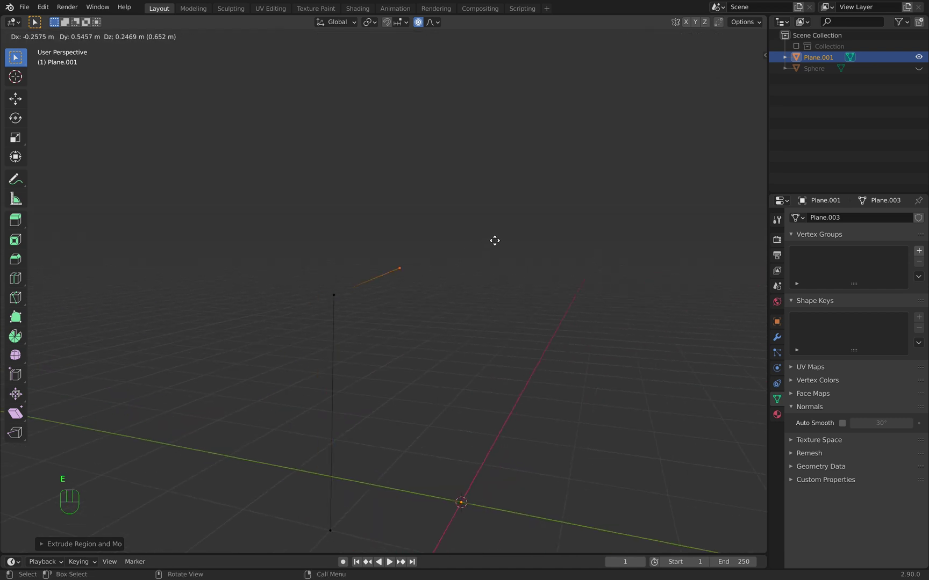
pyautogui.click(533, 224)
pyautogui.moveTo(495, 284); pyautogui.dragTo(433, 282, button='middle')
pyautogui.moveTo(433, 282); pyautogui.dragTo(494, 315)
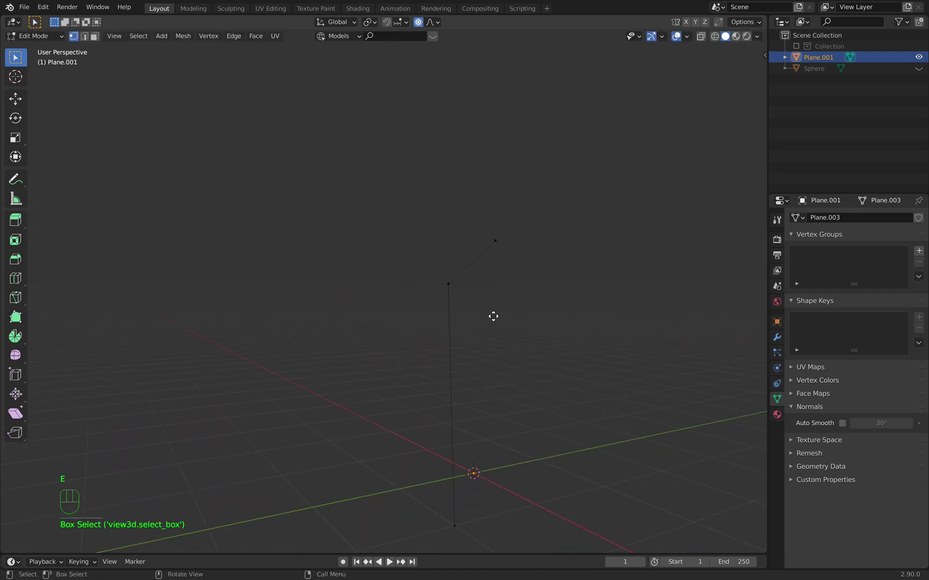
pyautogui.press('e')
pyautogui.click(350, 243)
pyautogui.moveTo(441, 275); pyautogui.dragTo(483, 278, button='middle')
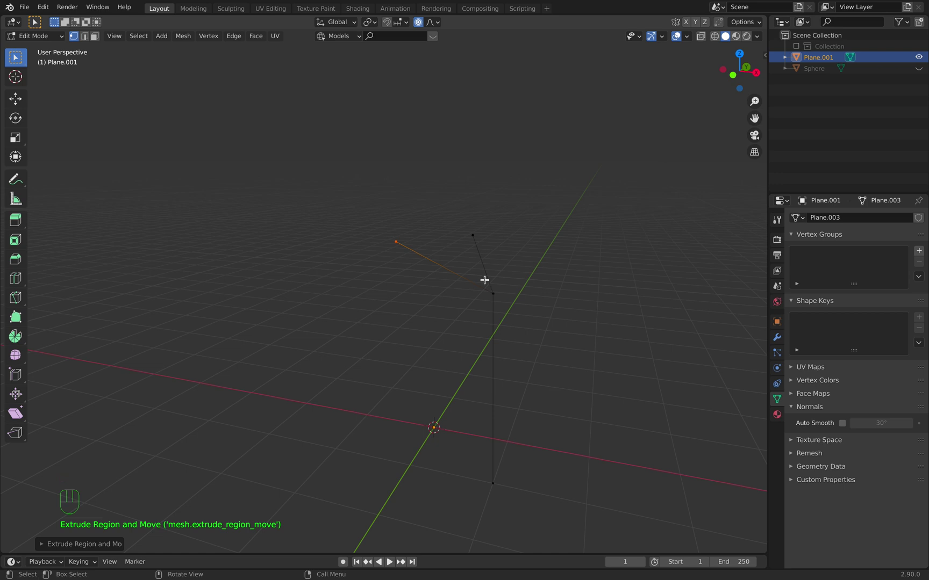
pyautogui.moveTo(494, 291); pyautogui.dragTo(578, 276)
pyautogui.click(701, 207)
pyautogui.moveTo(608, 293); pyautogui.dragTo(588, 302, button='middle')
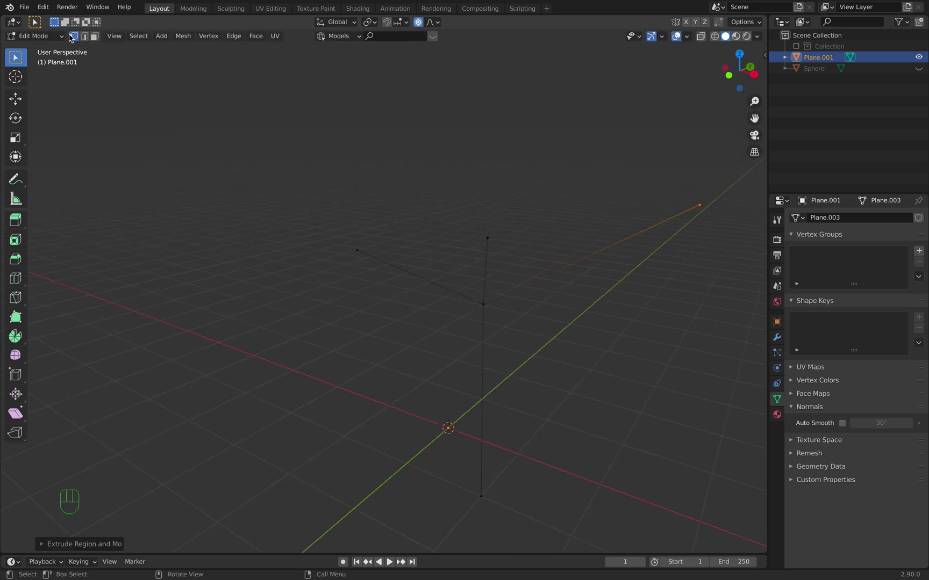
# - Return to Object Mode and center the tree skeleton in view
pyautogui.click(35, 36)
pyautogui.click(51, 46)
pyautogui.keyDown('shift'); pyautogui.moveTo(674, 392); pyautogui.dragTo(560, 342, button='middle'); pyautogui.keyUp('shift')
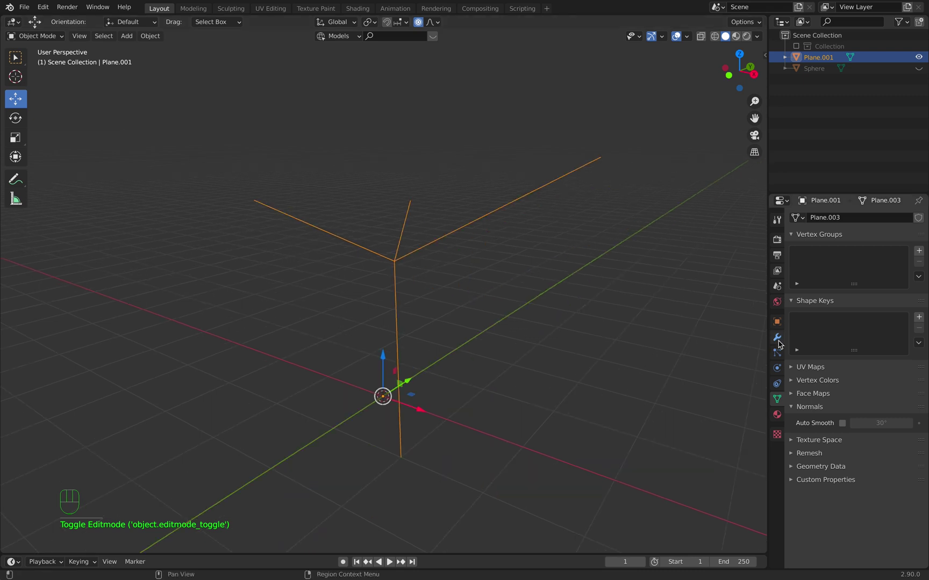
pyautogui.click(777, 337)
# - Add and apply a Skin modifier, then switch the skinned mesh into Edit Mode
pyautogui.click(839, 218)
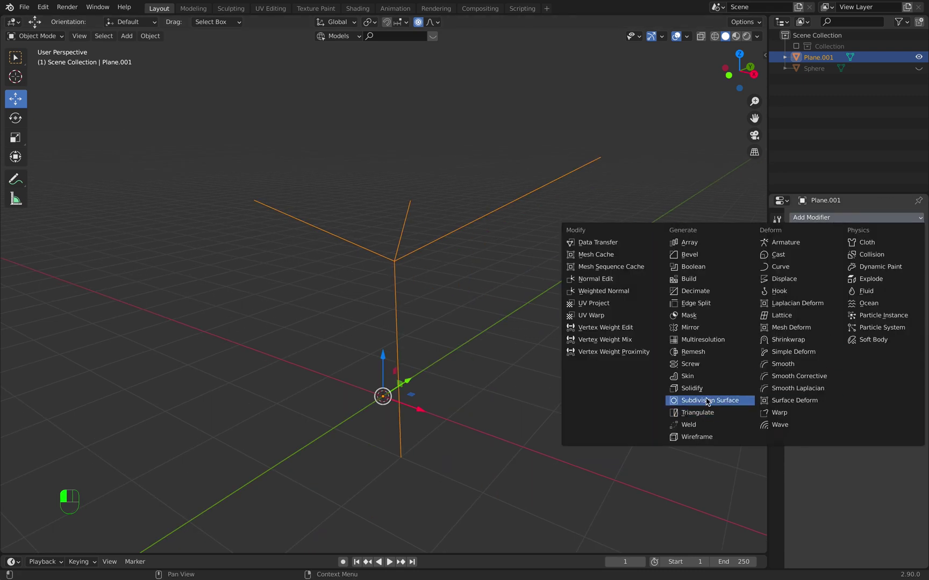
pyautogui.click(693, 378)
pyautogui.click(894, 237)
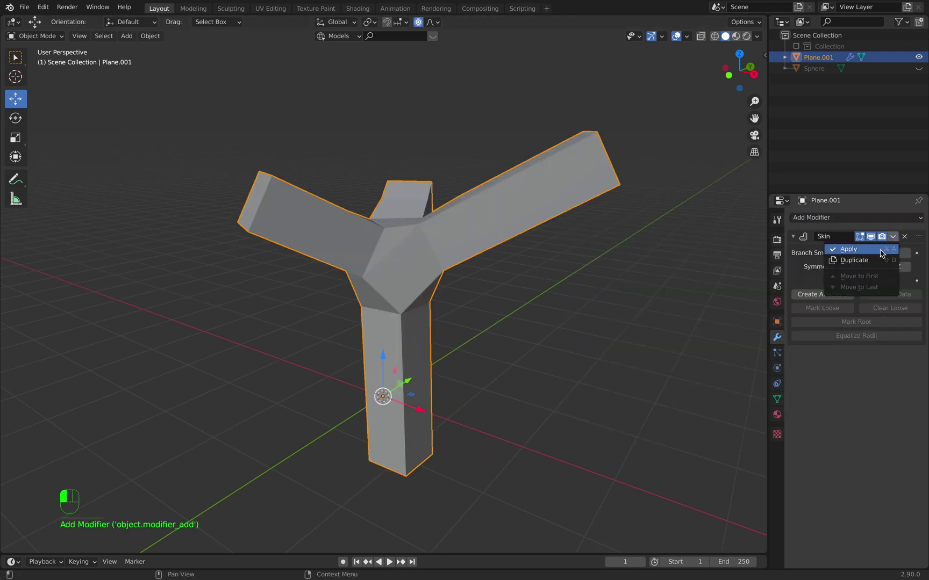
pyautogui.click(885, 253)
pyautogui.moveTo(616, 317); pyautogui.dragTo(623, 327, button='middle')
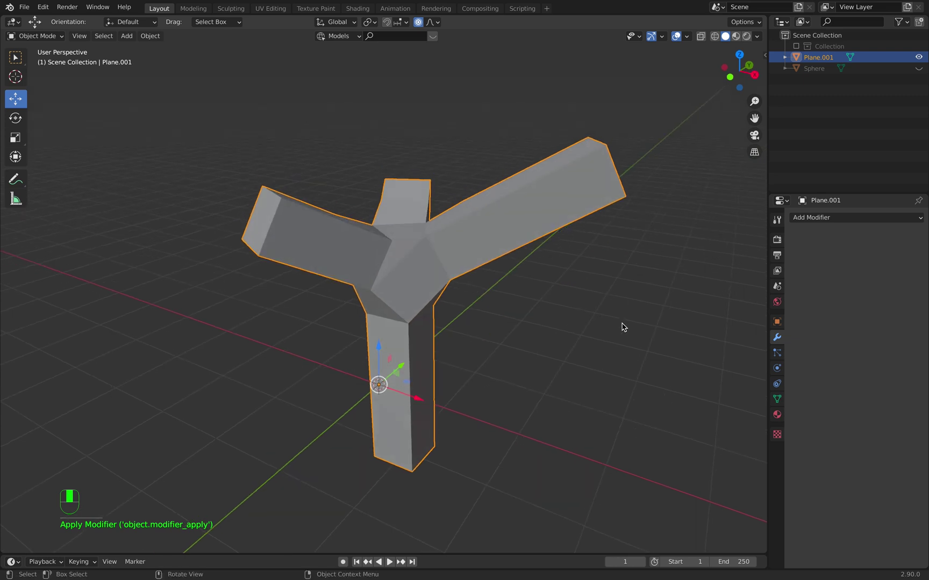
pyautogui.click(47, 35)
pyautogui.click(41, 61)
pyautogui.moveTo(502, 323); pyautogui.dragTo(413, 259, button='middle')
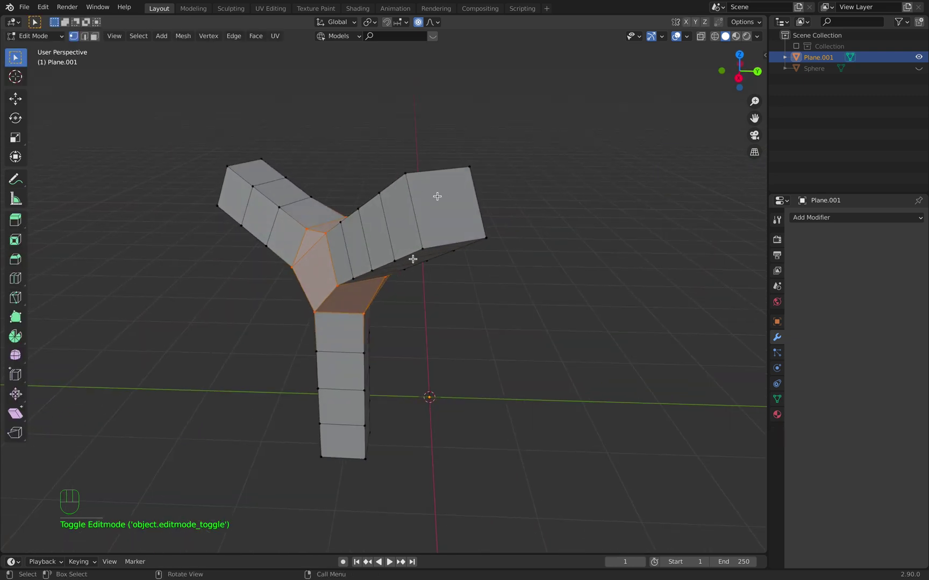
# - Taper, bend upward and raise the right arm's end face with proportional editing
pyautogui.click(94, 36)
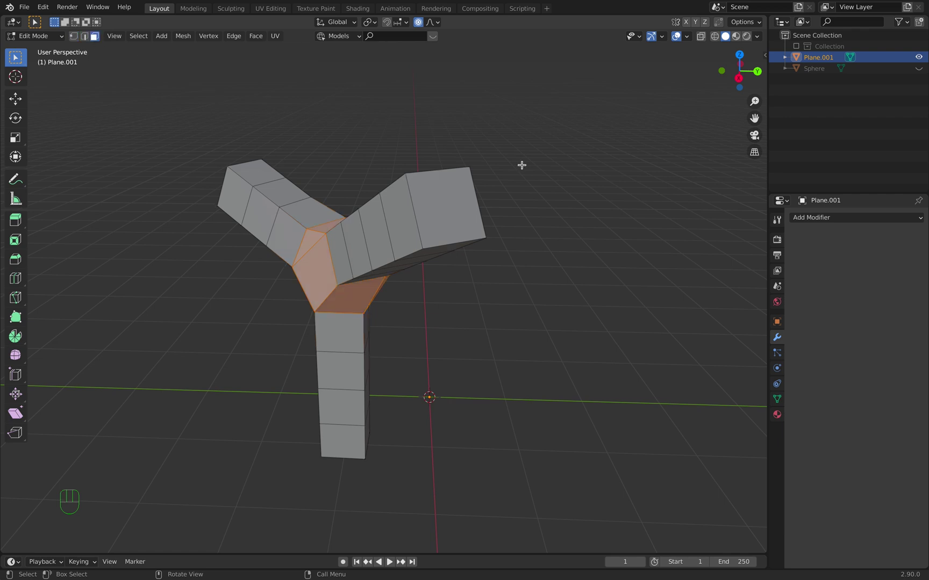
pyautogui.moveTo(549, 192); pyautogui.dragTo(704, 271, button='middle')
pyautogui.click(494, 214)
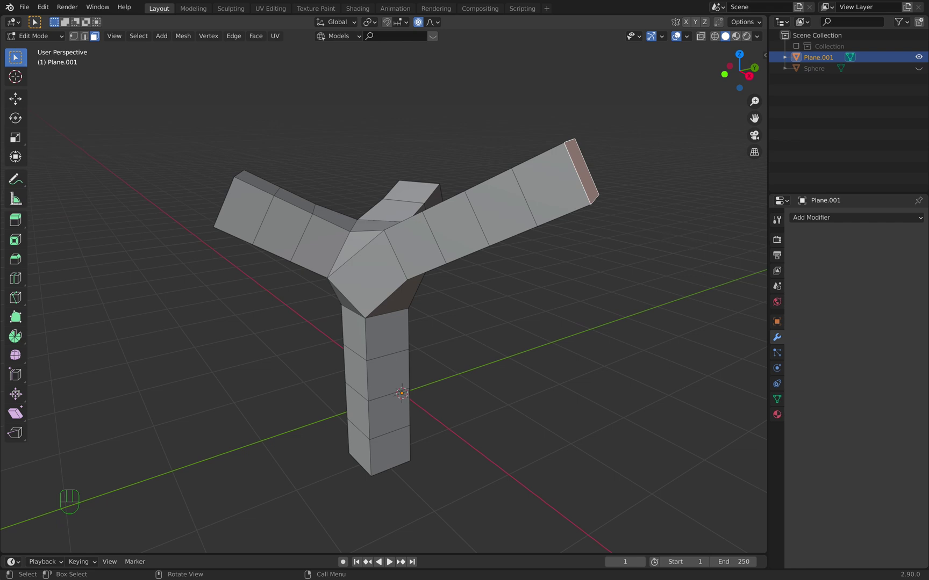
pyautogui.press('s')
pyautogui.scroll(-3, 676, 241)
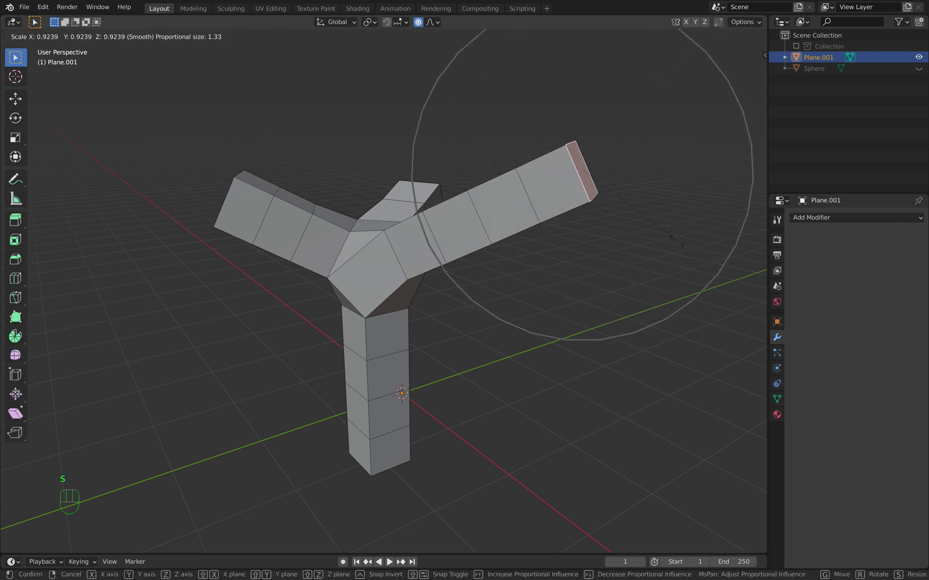
pyautogui.click(608, 201)
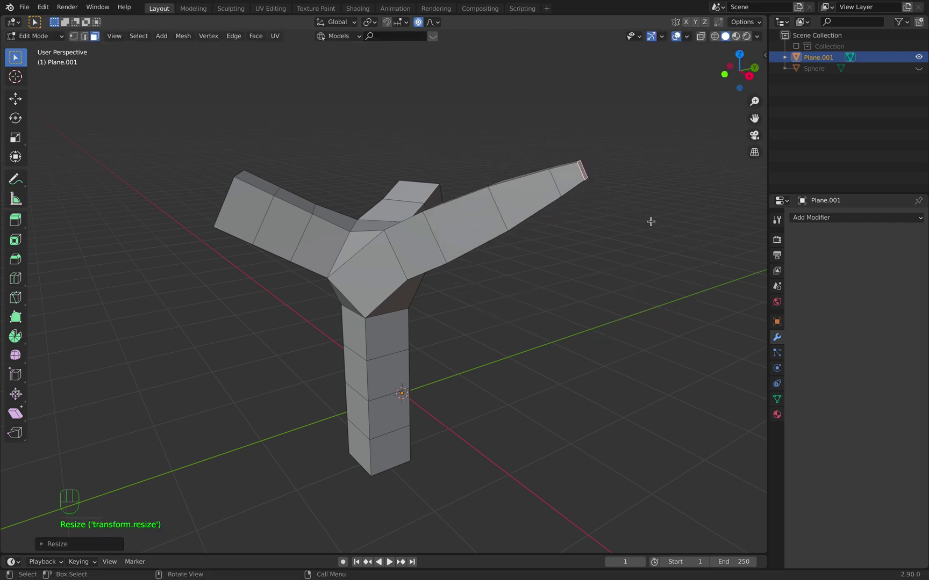
pyautogui.keyDown('shift'); pyautogui.moveTo(650, 221); pyautogui.dragTo(631, 259, button='middle'); pyautogui.keyUp('shift')
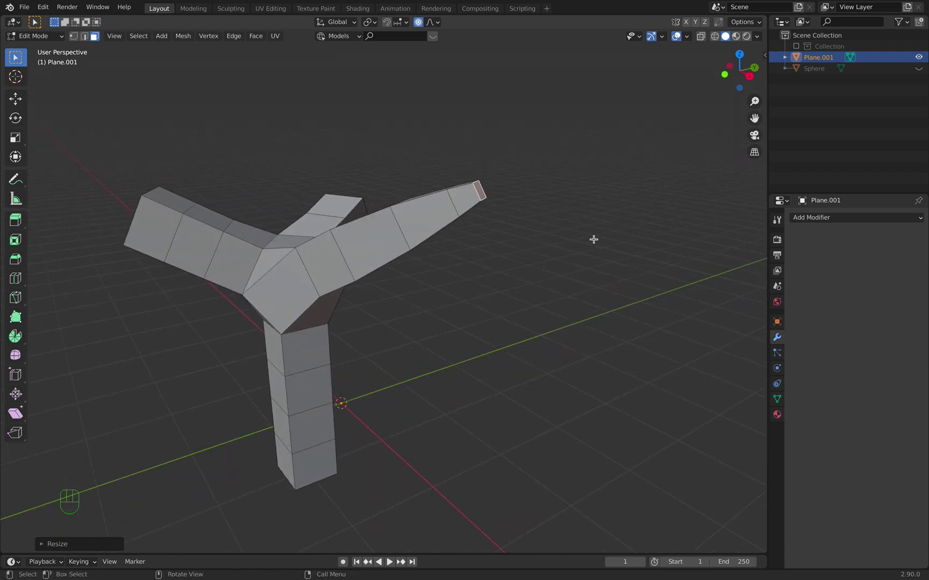
pyautogui.press('r')
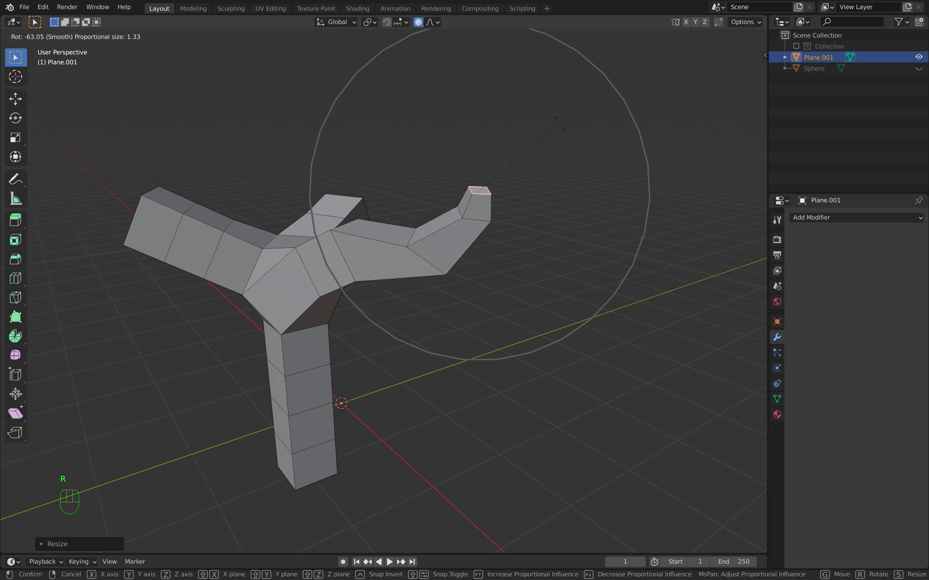
pyautogui.click(563, 133)
pyautogui.press('g')
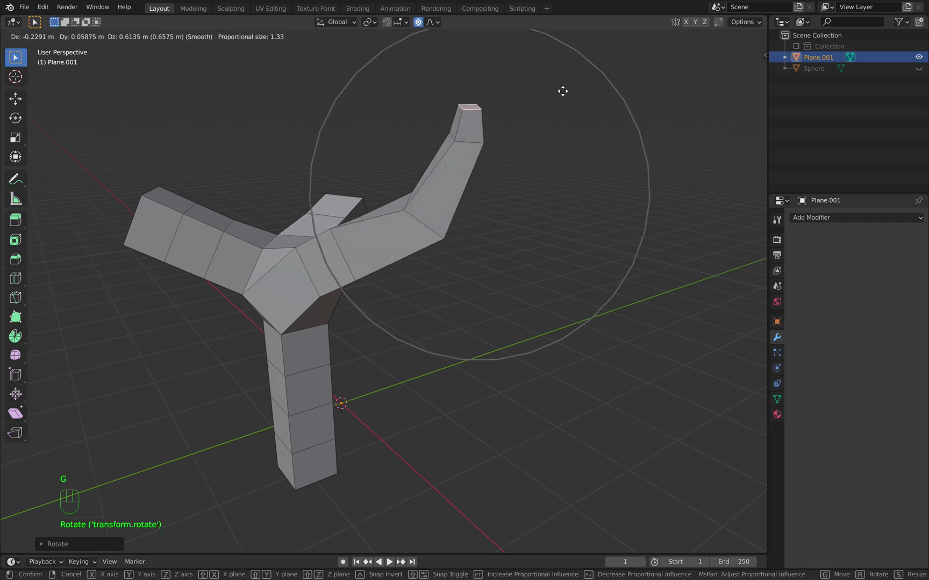
pyautogui.click(561, 37)
pyautogui.moveTo(562, 37); pyautogui.dragTo(606, 257, button='middle')
# - Stretch, rotate, taper and lift the right branch tip further into an upward curve
pyautogui.click(607, 257)
pyautogui.moveTo(668, 284); pyautogui.dragTo(614, 206, button='middle')
pyautogui.press('g')
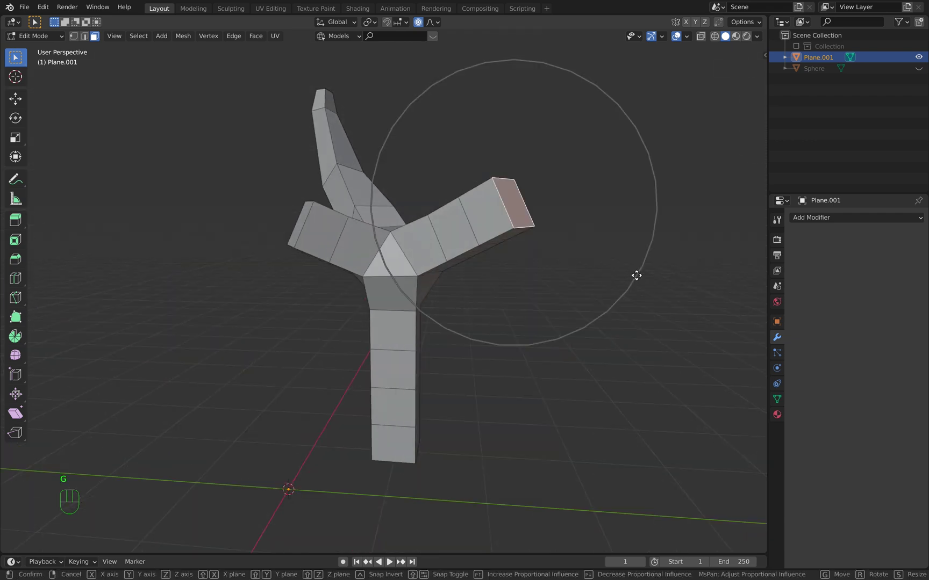
pyautogui.click(685, 183)
pyautogui.press('r')
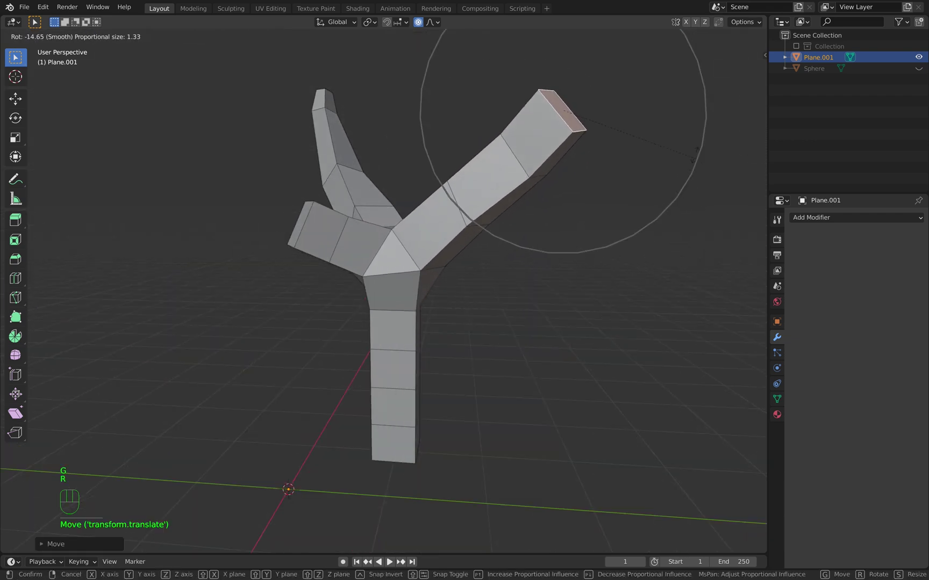
pyautogui.click(672, 122)
pyautogui.press('s')
pyautogui.click(634, 143)
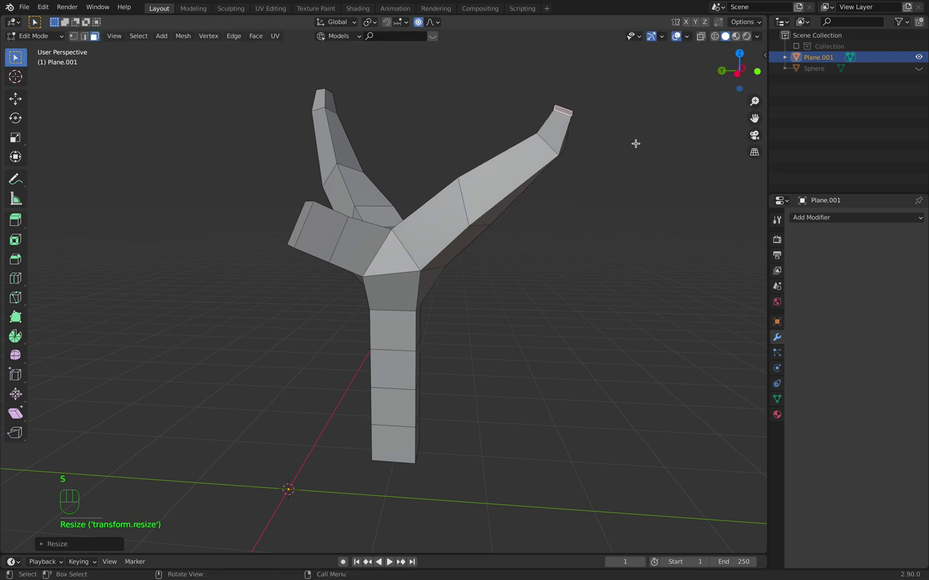
pyautogui.press('g')
pyautogui.click(610, 114)
# - Pull the short branch's end face up and right, angle it, and shrink its tip to about 0.72×
pyautogui.moveTo(587, 193); pyautogui.dragTo(561, 259, button='middle')
pyautogui.click(483, 234)
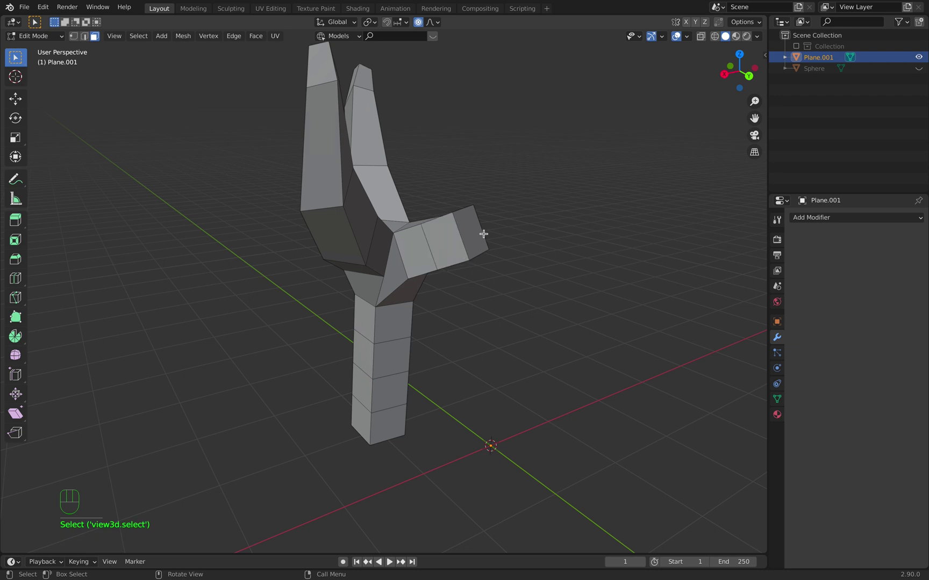
pyautogui.press('g')
pyautogui.click(673, 223)
pyautogui.press('r')
pyautogui.click(662, 153)
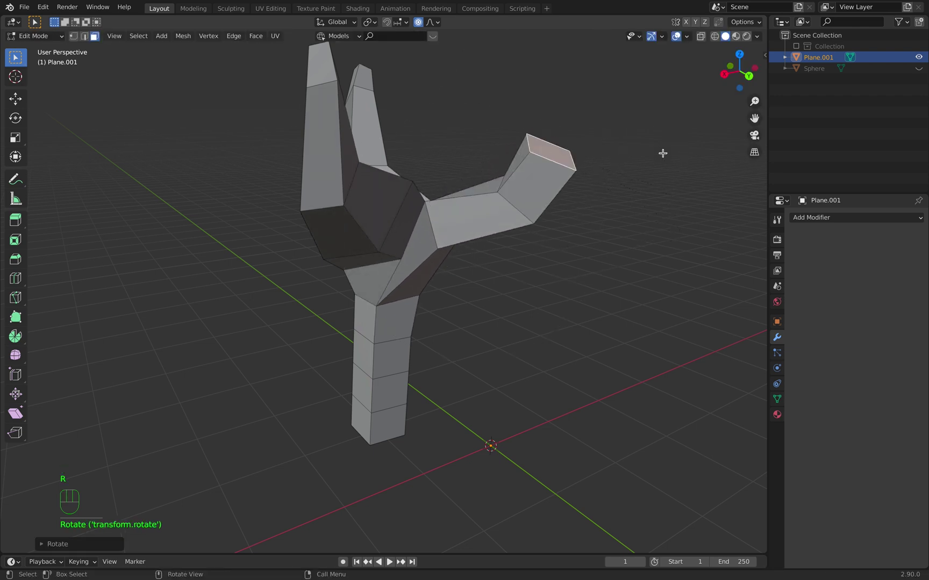
pyautogui.press('s')
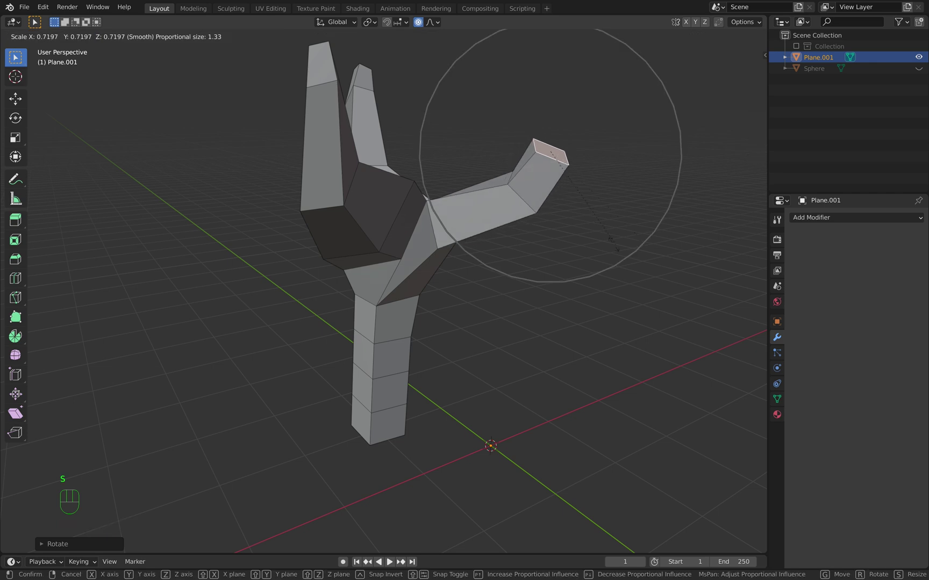
pyautogui.click(593, 237)
pyautogui.press('g')
pyautogui.click(622, 181)
pyautogui.moveTo(622, 181); pyautogui.dragTo(597, 326, button='middle')
pyautogui.moveTo(504, 341); pyautogui.dragTo(454, 426, button='middle')
# - Scale the trunk's bottom face outward twice to flare the base
pyautogui.click(373, 479)
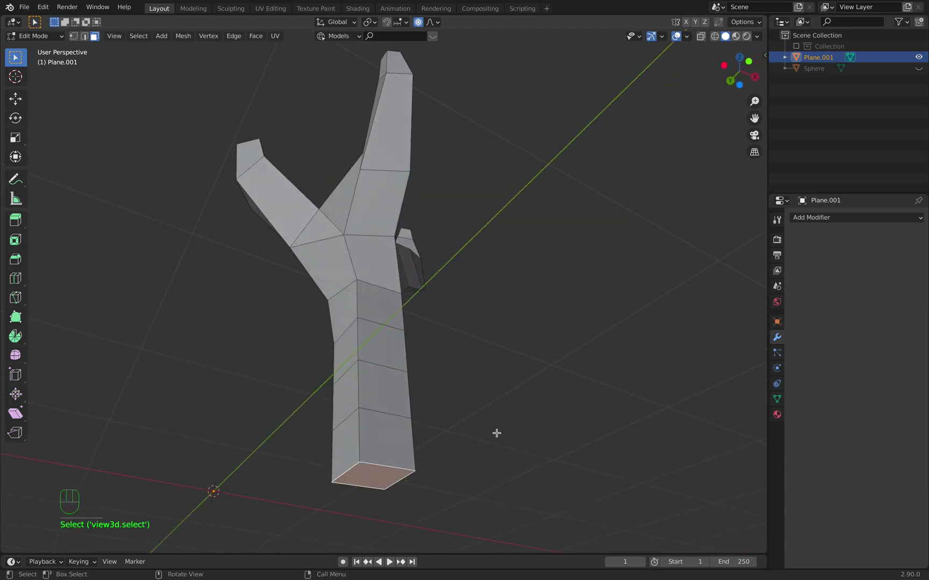
pyautogui.press('s')
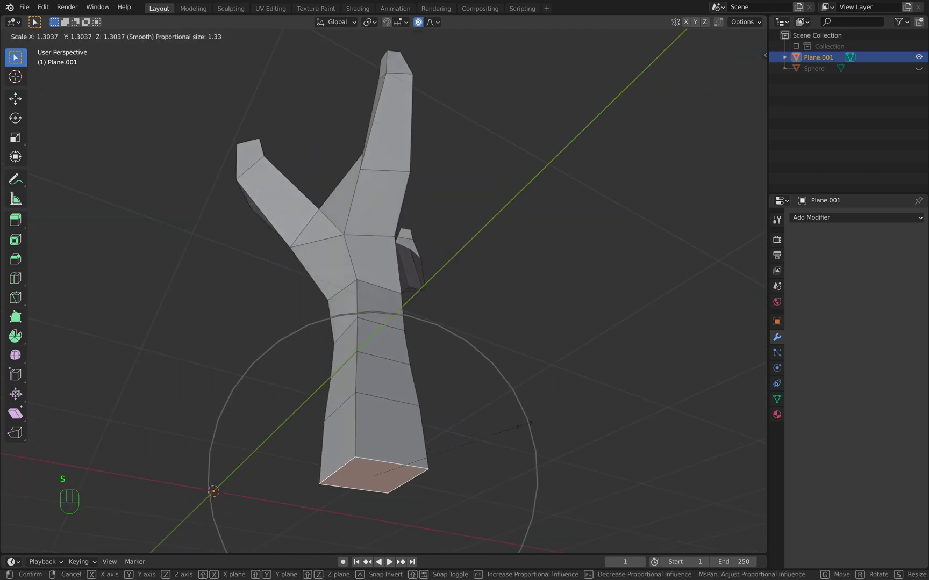
pyautogui.scroll(-5, 537, 425)
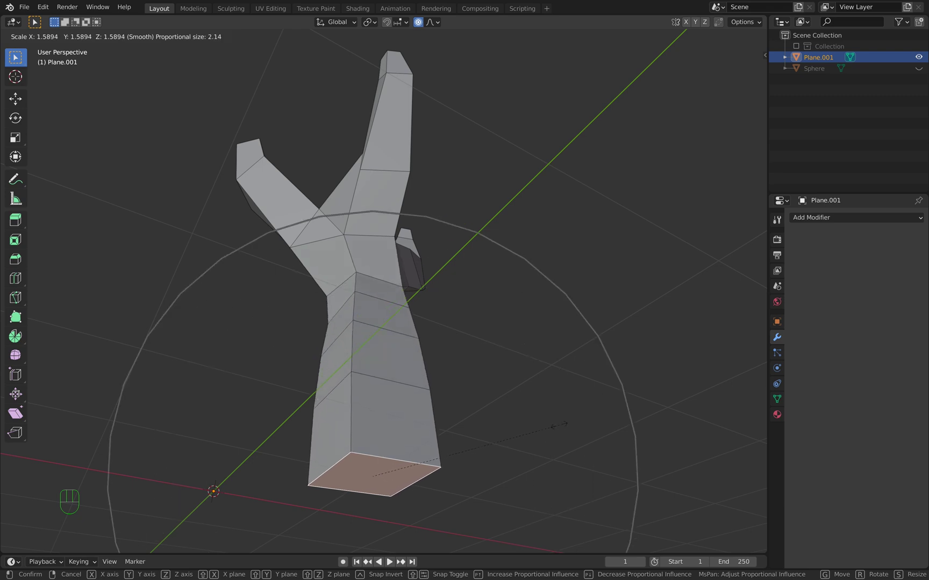
pyautogui.click(559, 429)
pyautogui.moveTo(559, 429); pyautogui.dragTo(587, 430, button='middle')
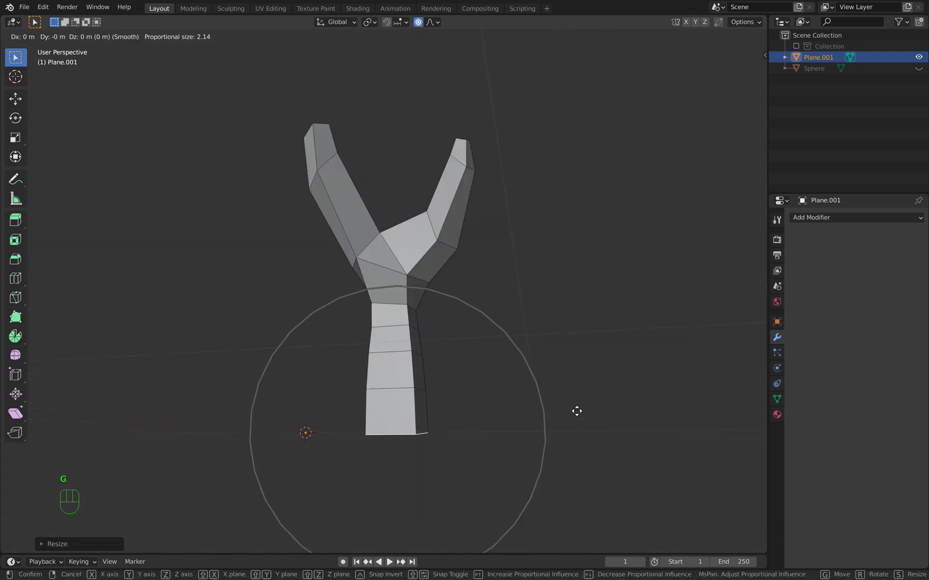
pyautogui.click(575, 474)
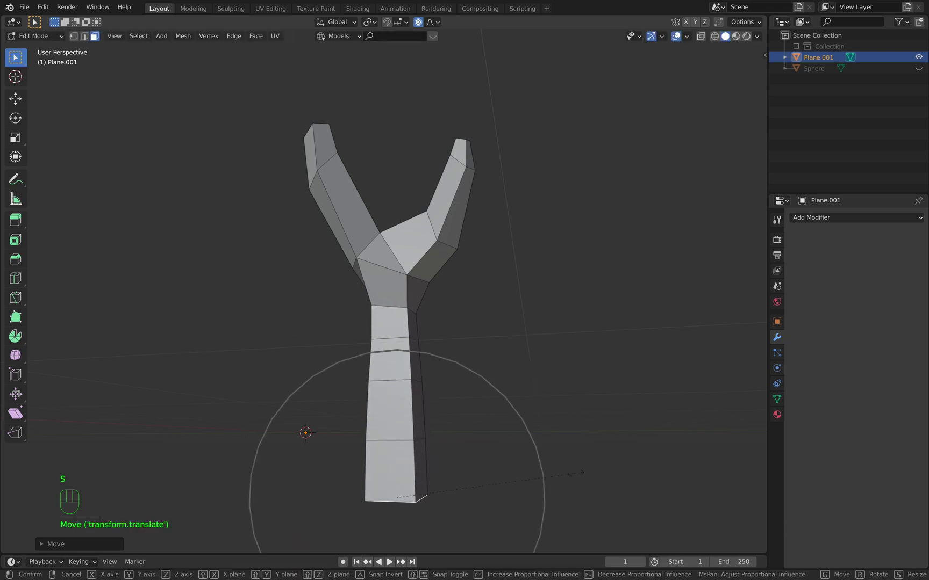
pyautogui.press('s')
pyautogui.click(630, 477)
# - In Object Mode, rotate the tree upright in front orthographic view and move its base to the origin
pyautogui.hotkey('ctrl', 'Tab')
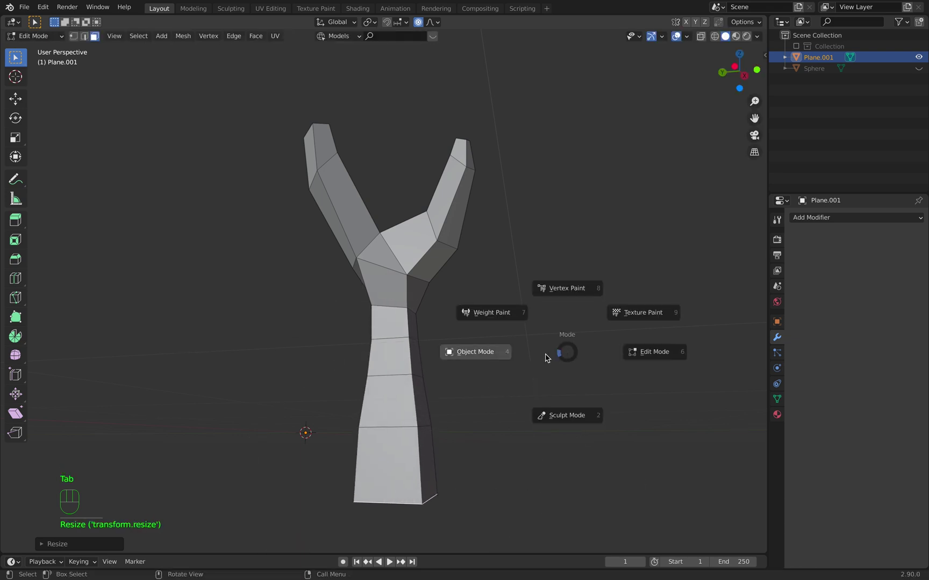
pyautogui.click(508, 361)
pyautogui.moveTo(516, 371); pyautogui.dragTo(542, 332, button='middle')
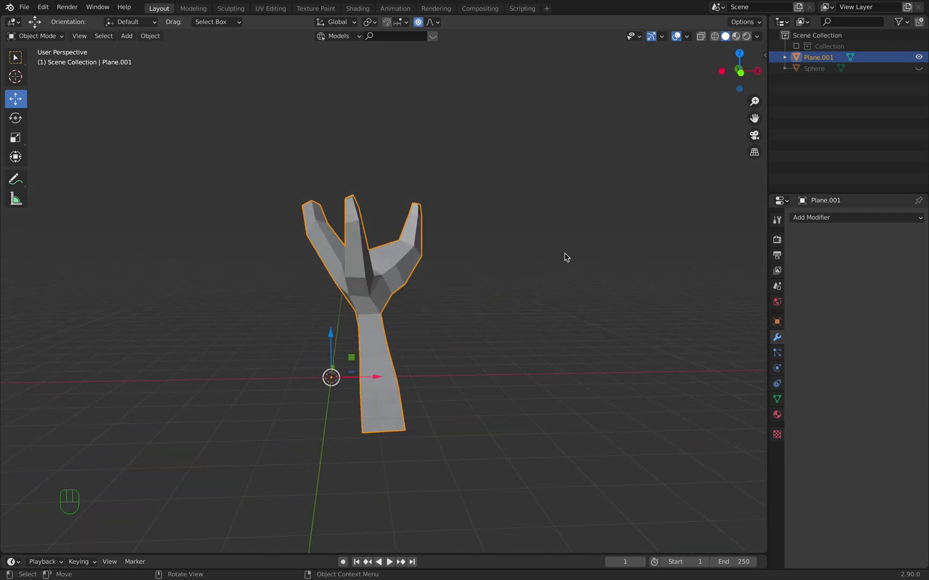
pyautogui.moveTo(571, 250); pyautogui.dragTo(628, 198, button='middle')
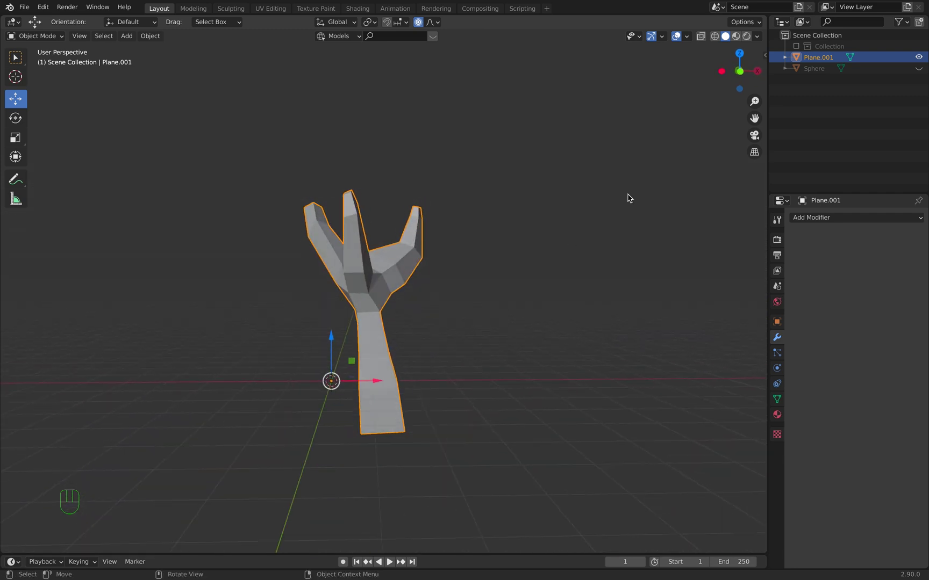
pyautogui.press('KP_5')
pyautogui.click(740, 72)
pyautogui.press('r')
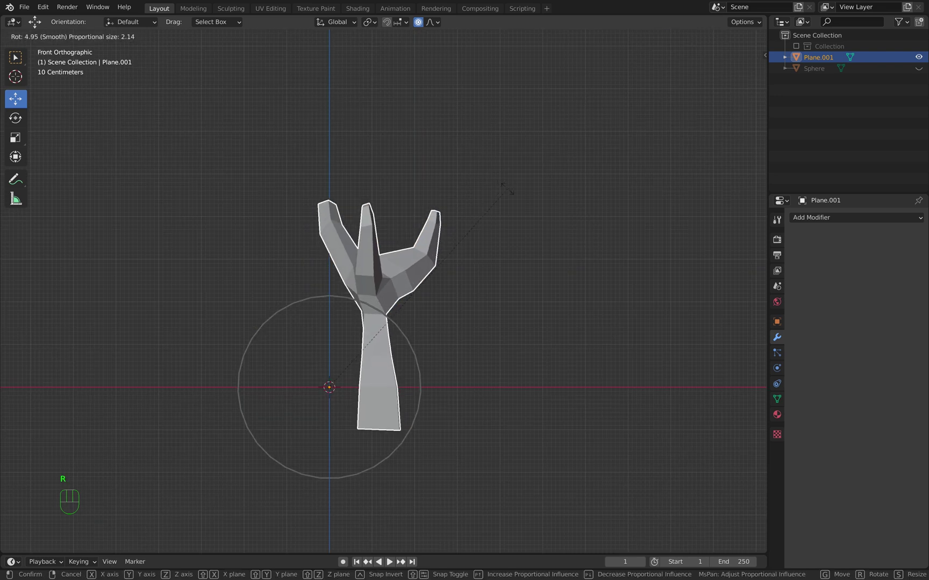
pyautogui.click(513, 256)
pyautogui.press('g')
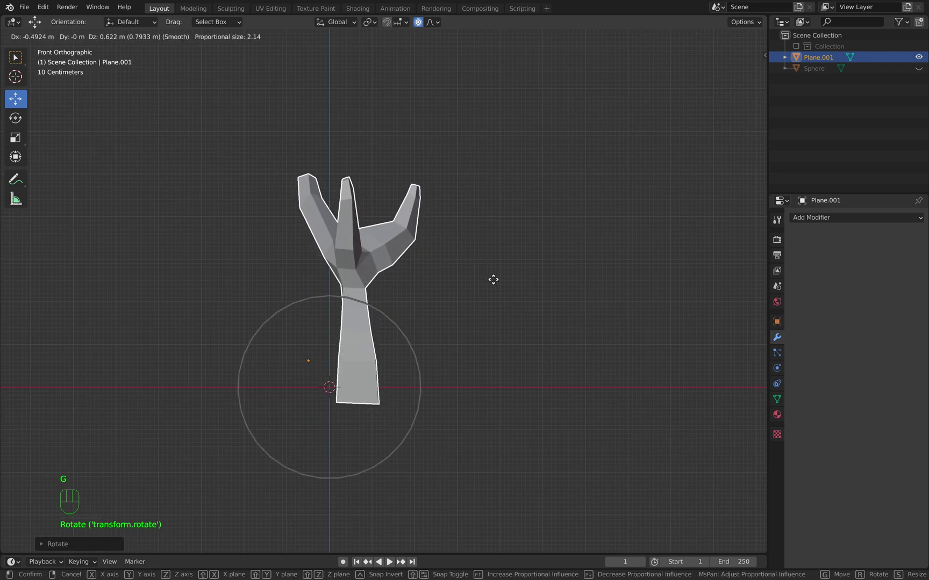
pyautogui.click(511, 279)
# - Unhide the layered foliage Sphere so it sits among the branches
pyautogui.press('Tab')
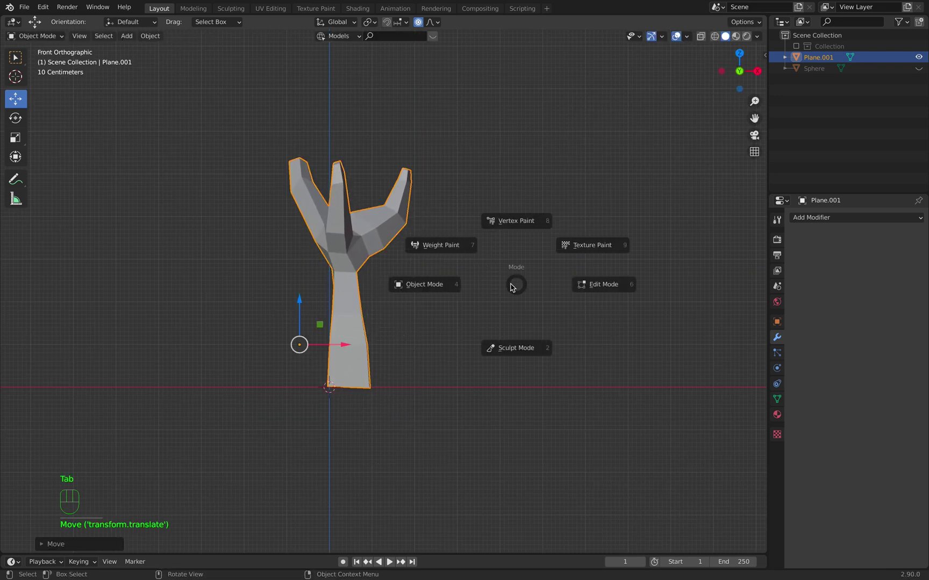
pyautogui.click(453, 286)
pyautogui.click(556, 305)
pyautogui.moveTo(556, 305); pyautogui.dragTo(462, 325, button='middle')
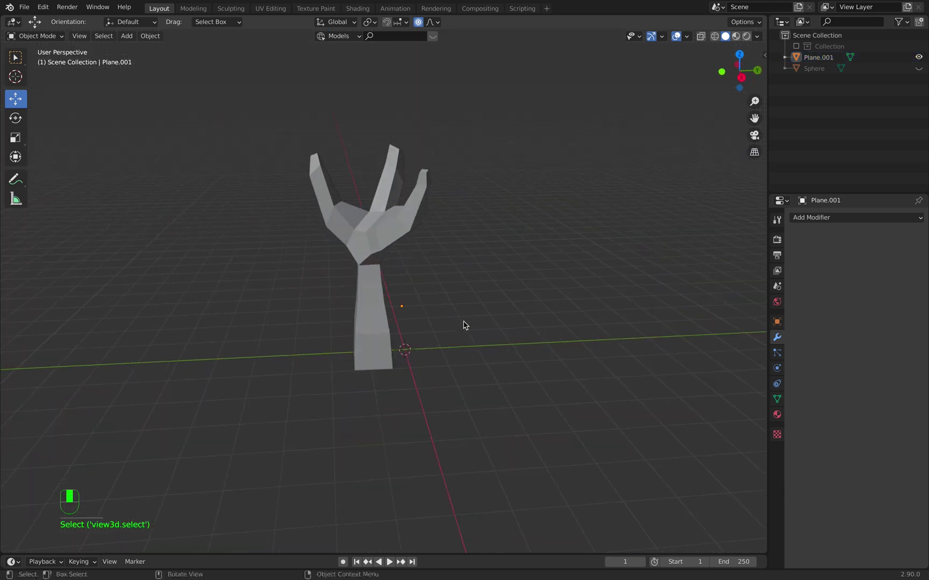
pyautogui.click(919, 69)
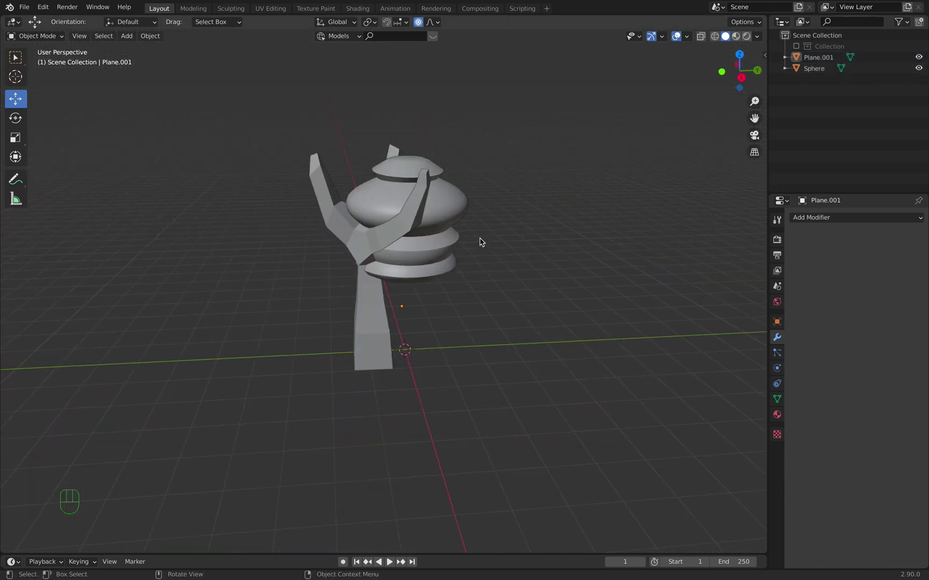
# - Raise the foliage sphere above the branches and shift it over the trunk
pyautogui.click(447, 234)
pyautogui.moveTo(407, 186); pyautogui.dragTo(408, 102)
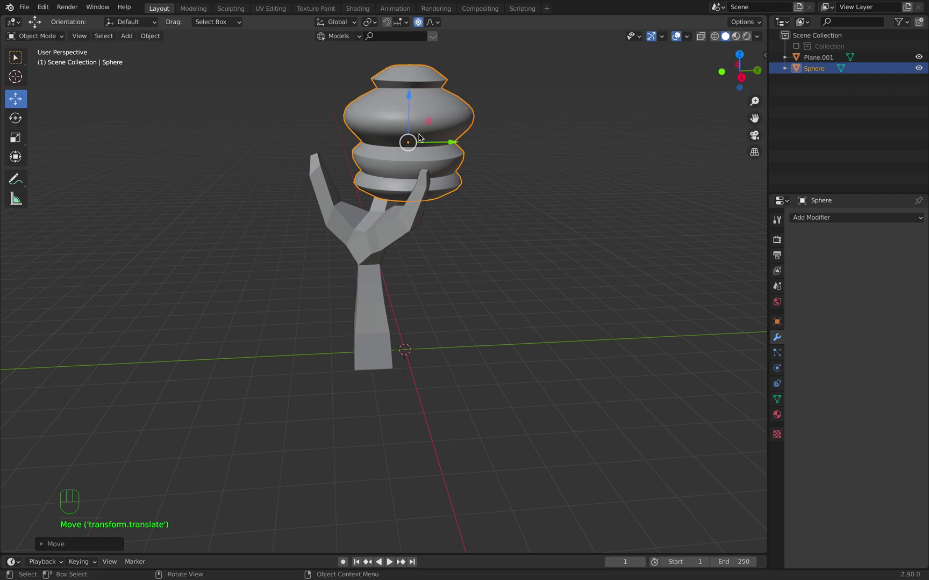
pyautogui.moveTo(409, 102); pyautogui.dragTo(386, 146, button='middle')
pyautogui.moveTo(386, 146); pyautogui.dragTo(472, 143)
pyautogui.moveTo(411, 102); pyautogui.dragTo(475, 123)
# - Scale the sphere up and tilt it slightly to form the tree's canopy
pyautogui.press('s')
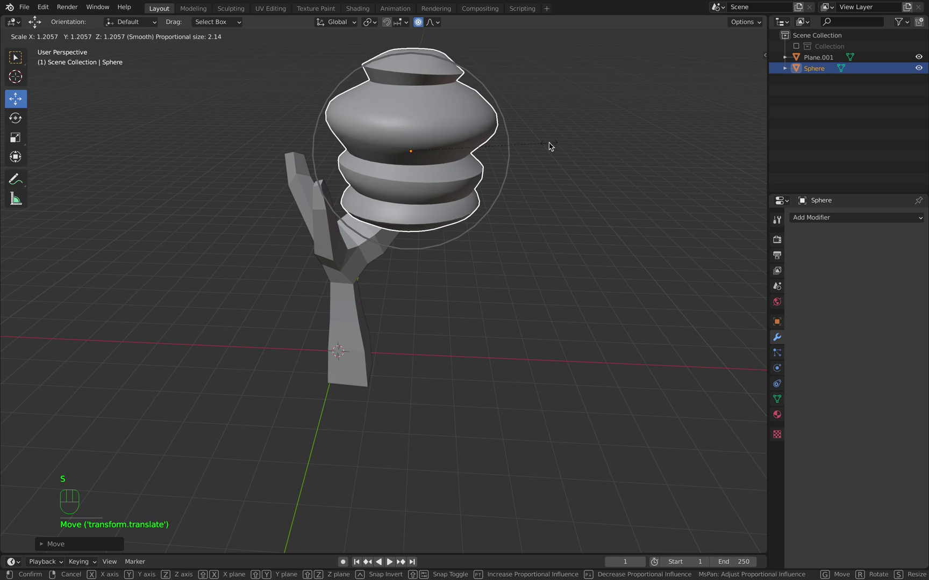
pyautogui.click(573, 230)
pyautogui.moveTo(572, 230); pyautogui.dragTo(541, 207, button='middle')
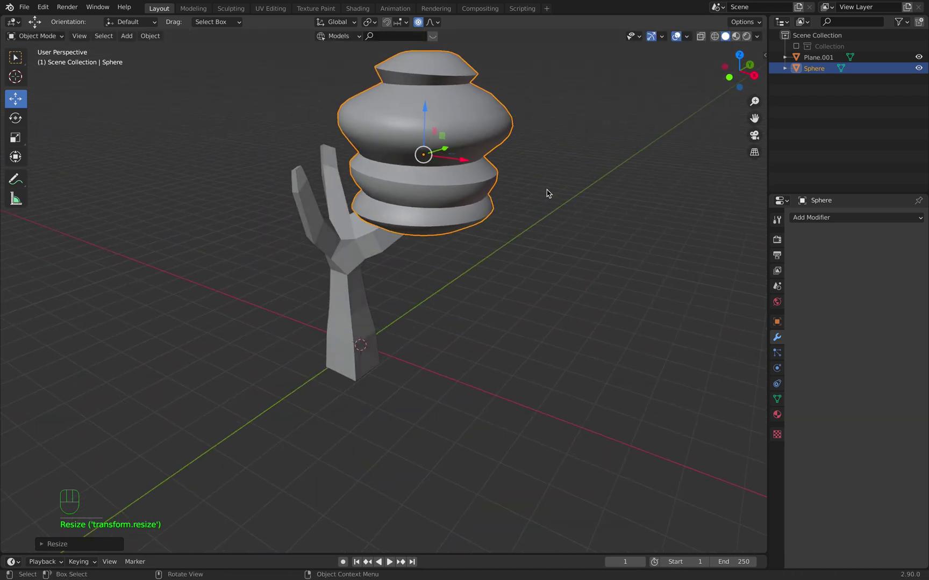
pyautogui.press('r')
pyautogui.click(585, 176)
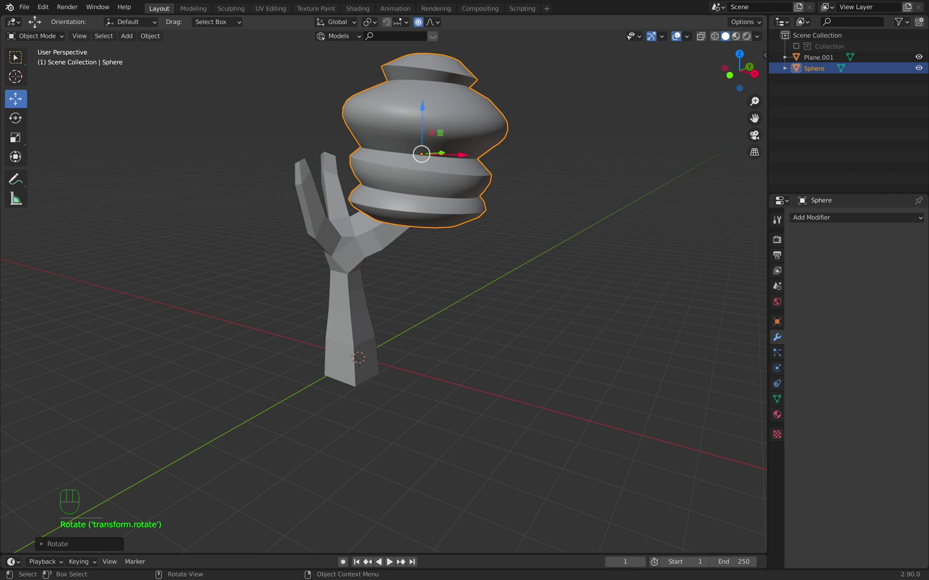
pyautogui.press('s')
pyautogui.click(593, 176)
pyautogui.moveTo(593, 177); pyautogui.dragTo(629, 230, button='middle')
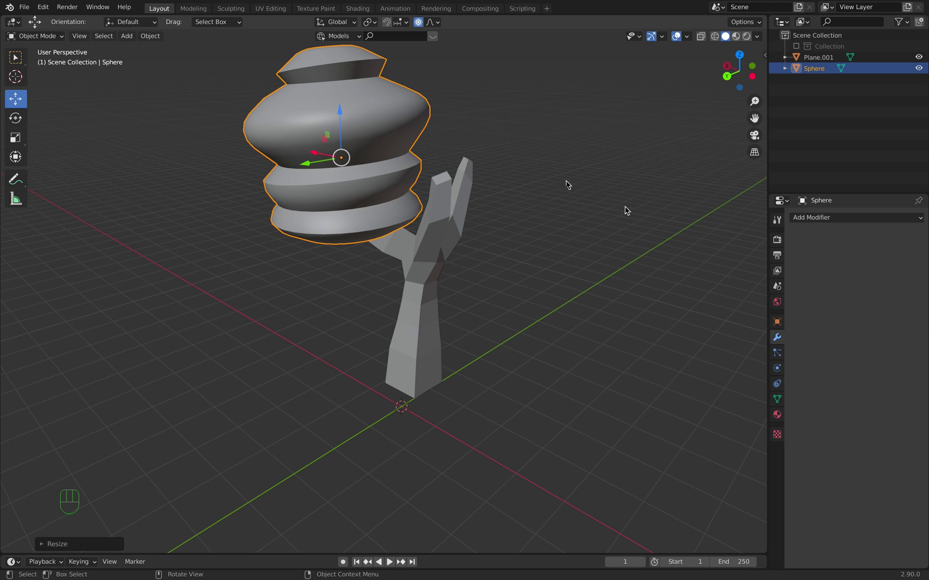
# - Duplicate the foliage sphere and shrink the copy, Sphere.001, to 0.624 scale
pyautogui.hotkey('shift', 'd')
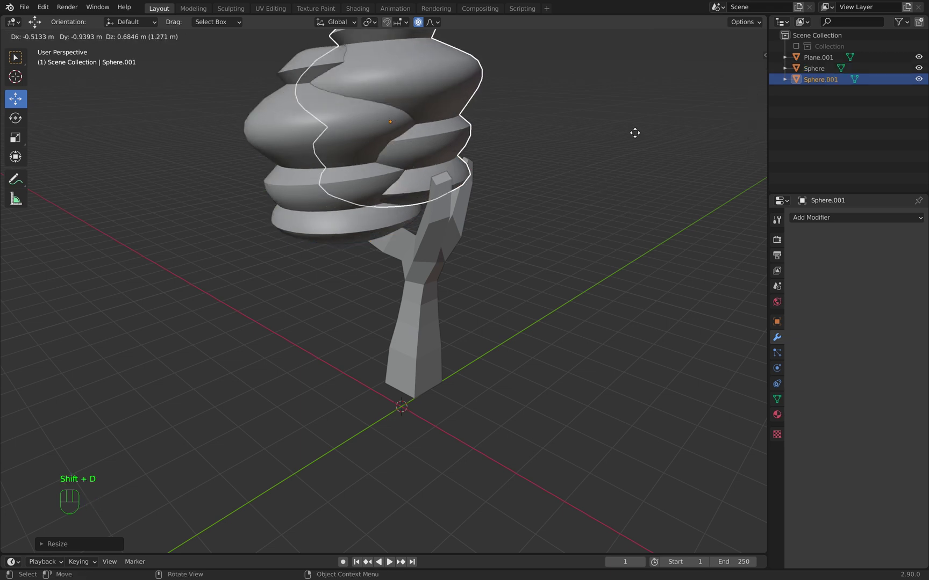
pyautogui.click(680, 117)
pyautogui.scroll(2, 633, 224)
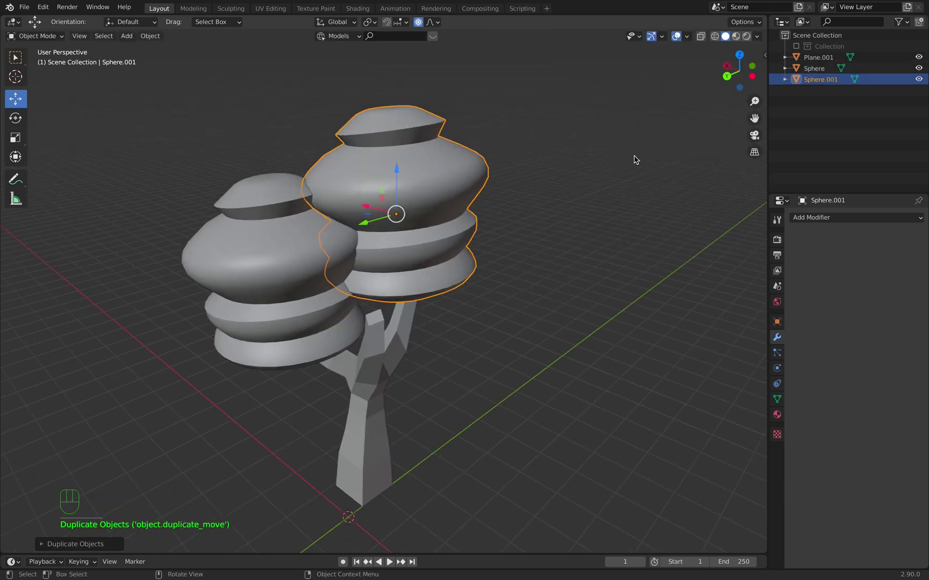
pyautogui.press('r')
pyautogui.press('s')
pyautogui.click(649, 182)
pyautogui.press('r')
pyautogui.press('s')
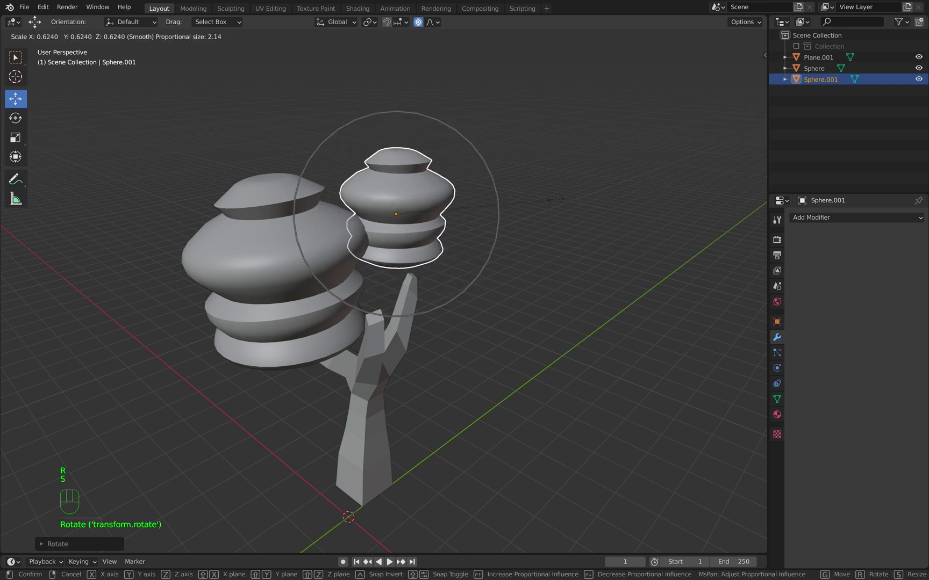
pyautogui.click(559, 225)
pyautogui.moveTo(559, 224); pyautogui.dragTo(478, 259, button='middle')
# - Move the smaller Sphere.001 onto the right branch, then deselect it
pyautogui.press('g')
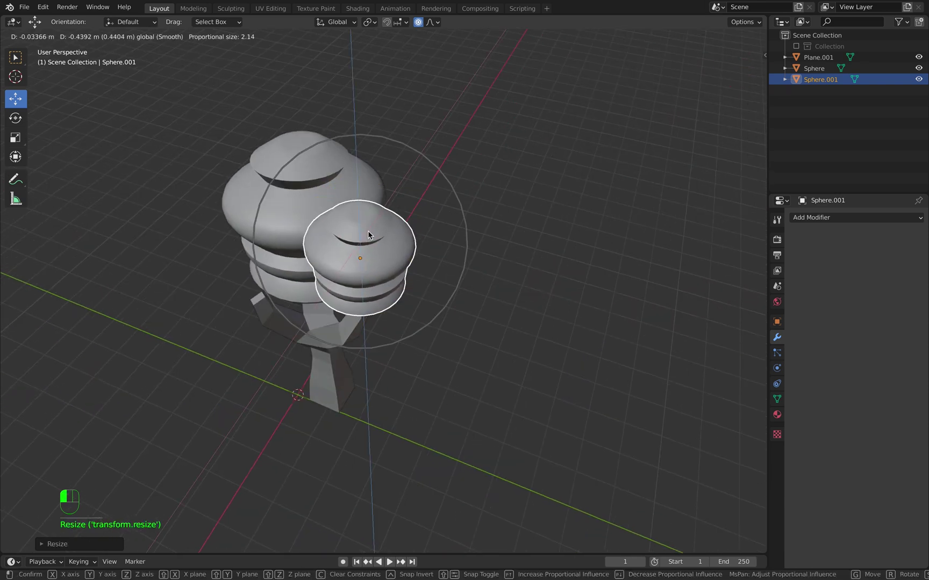
pyautogui.click(409, 189)
pyautogui.moveTo(409, 188); pyautogui.dragTo(493, 177, button='middle')
pyautogui.press('g')
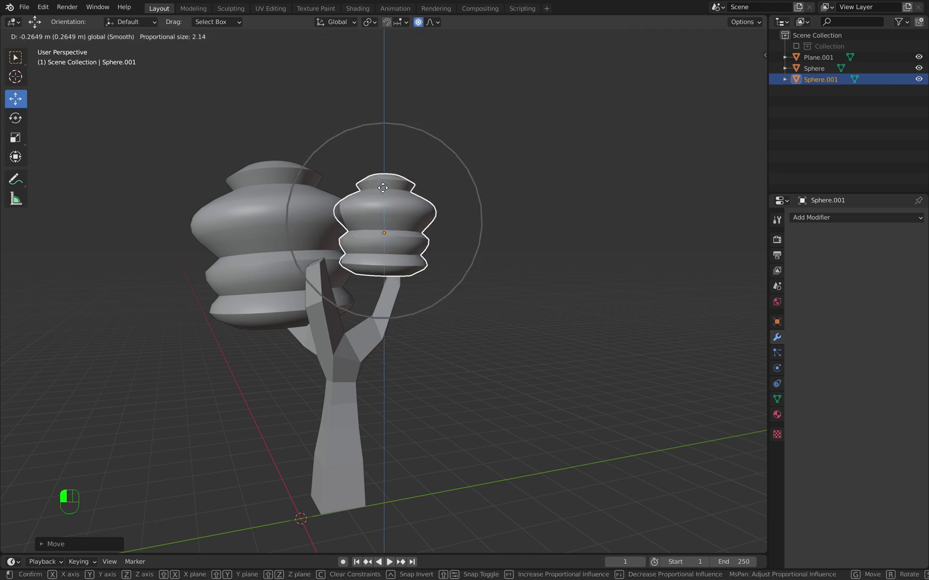
pyautogui.click(386, 188)
pyautogui.press('g')
pyautogui.click(504, 193)
pyautogui.moveTo(504, 194); pyautogui.dragTo(533, 207, button='middle')
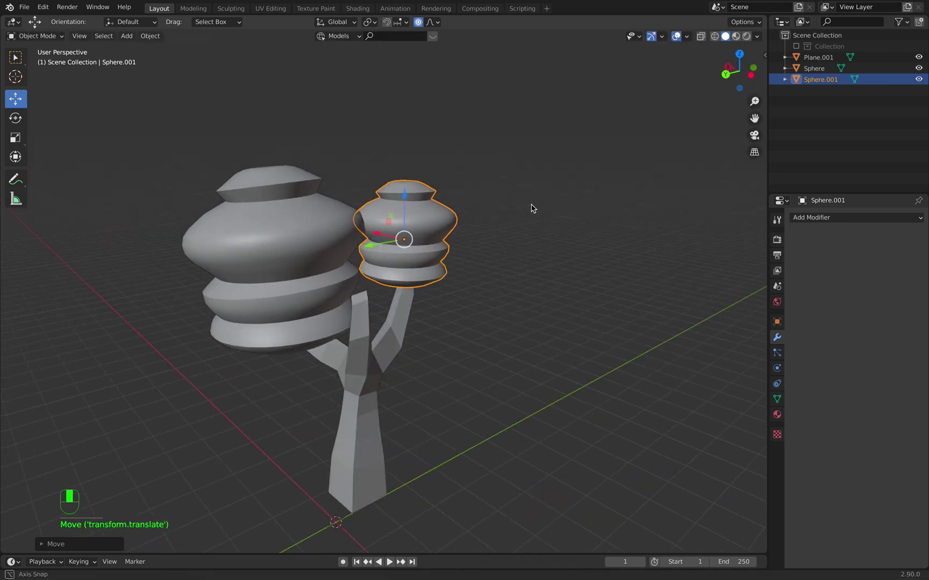
pyautogui.press('g')
pyautogui.click(591, 269)
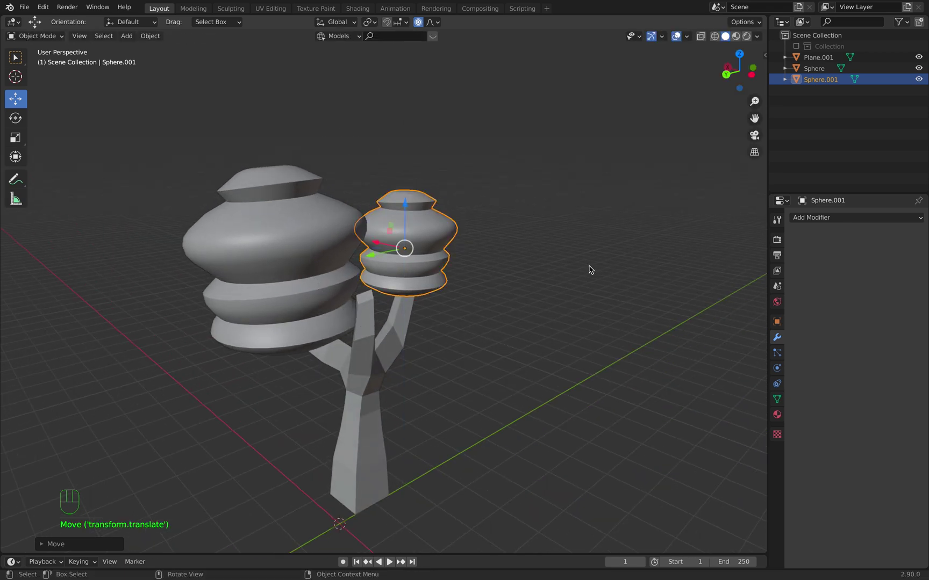
pyautogui.click(591, 269)
pyautogui.moveTo(591, 269); pyautogui.dragTo(516, 282, button='middle')
# - Duplicate Sphere.001, then rotate the new copy and scale it up twice
pyautogui.hotkey('shift', 'd')
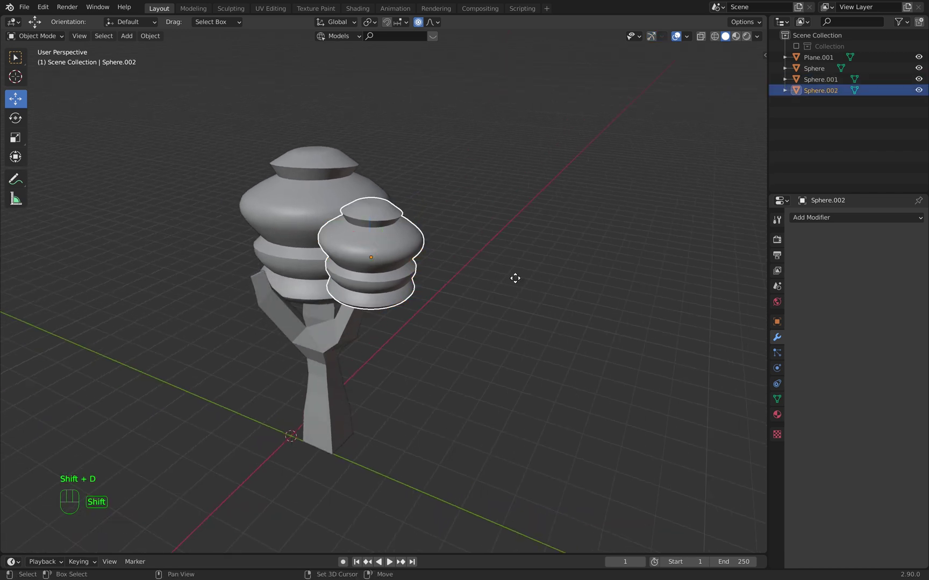
pyautogui.click(430, 269)
pyautogui.moveTo(430, 269); pyautogui.dragTo(454, 274, button='middle')
pyautogui.press('r')
pyautogui.click(499, 274)
pyautogui.press('s')
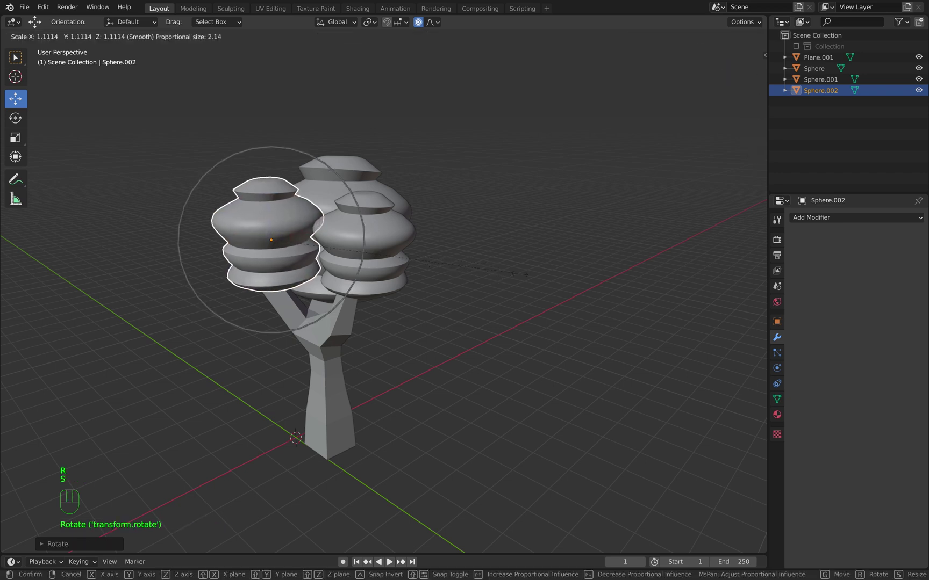
pyautogui.click(514, 279)
pyautogui.press('s')
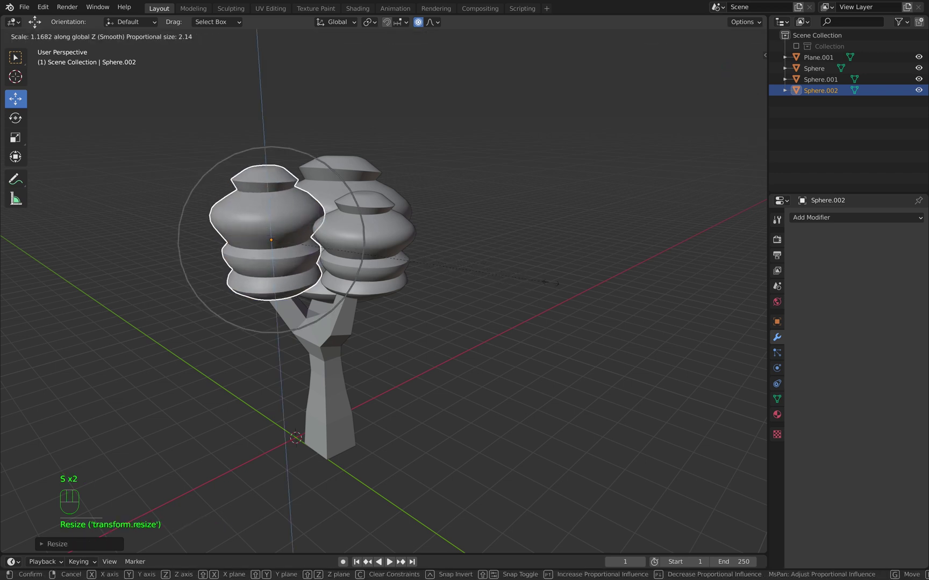
pyautogui.click(496, 292)
# - Position the enlarged Sphere.002 on the tree's left branch and deselect it
pyautogui.moveTo(495, 292); pyautogui.dragTo(530, 312, button='middle')
pyautogui.moveTo(301, 256); pyautogui.dragTo(290, 258)
pyautogui.moveTo(290, 258); pyautogui.dragTo(514, 248, button='middle')
pyautogui.click(720, 277)
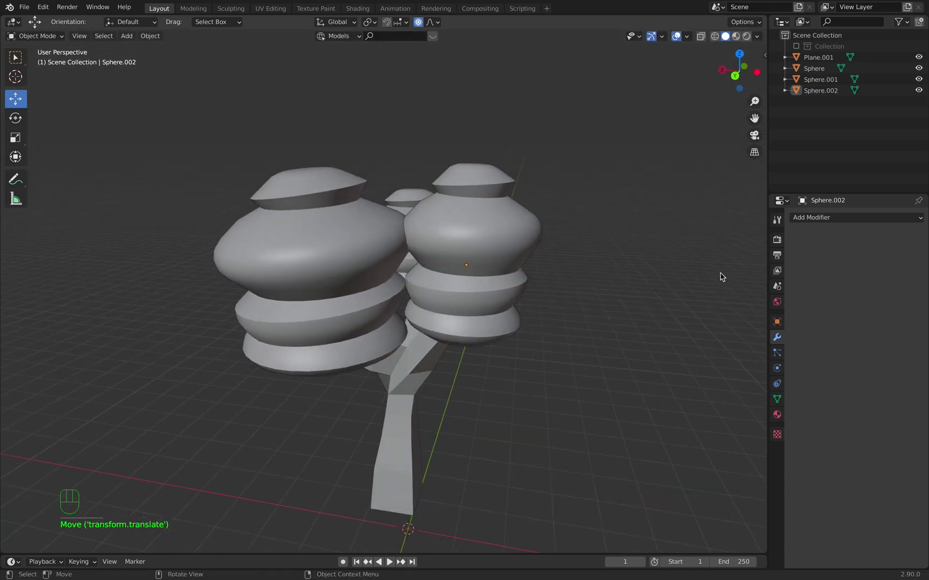
pyautogui.moveTo(701, 324); pyautogui.dragTo(609, 289, button='middle')
pyautogui.scroll(-3, 609, 288)
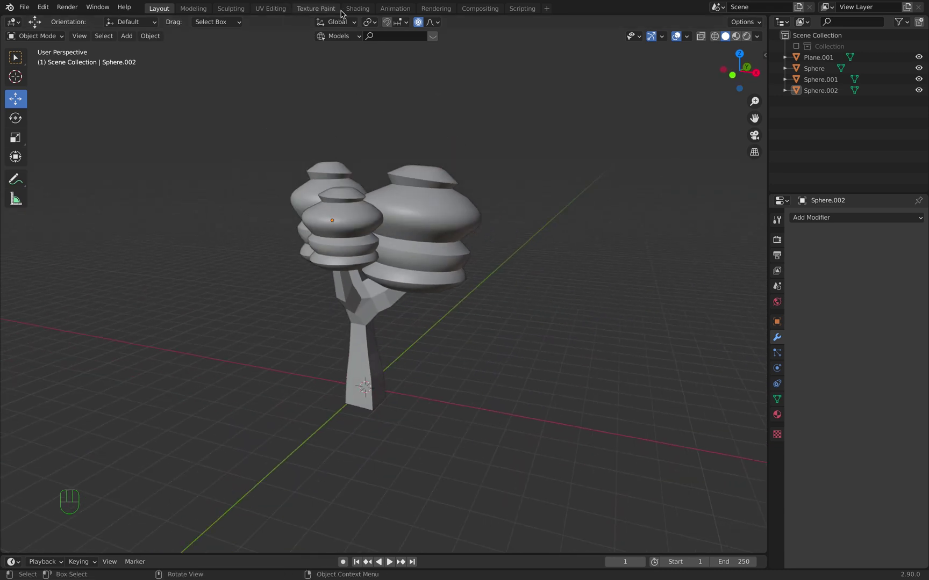
# - In the Shading workspace, give the trunk new Material.004 with a dark brown Base Color
pyautogui.click(358, 9)
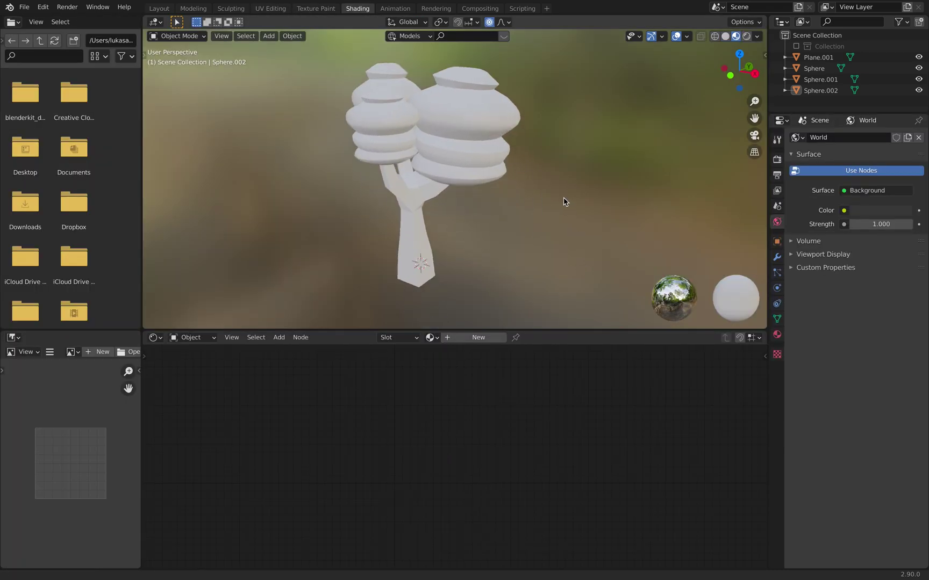
pyautogui.click(480, 338)
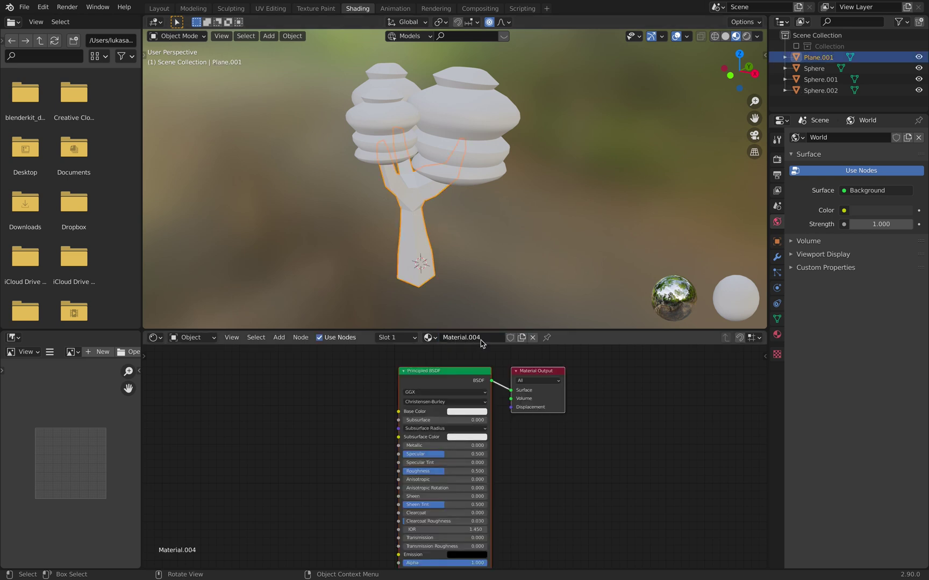
pyautogui.click(474, 412)
pyautogui.moveTo(480, 330); pyautogui.dragTo(472, 347)
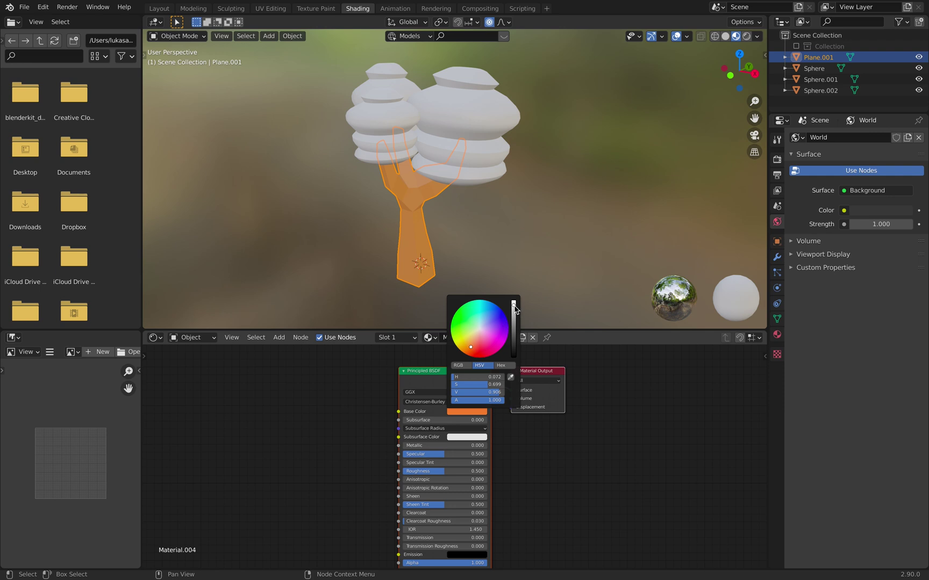
pyautogui.moveTo(513, 306); pyautogui.dragTo(514, 339)
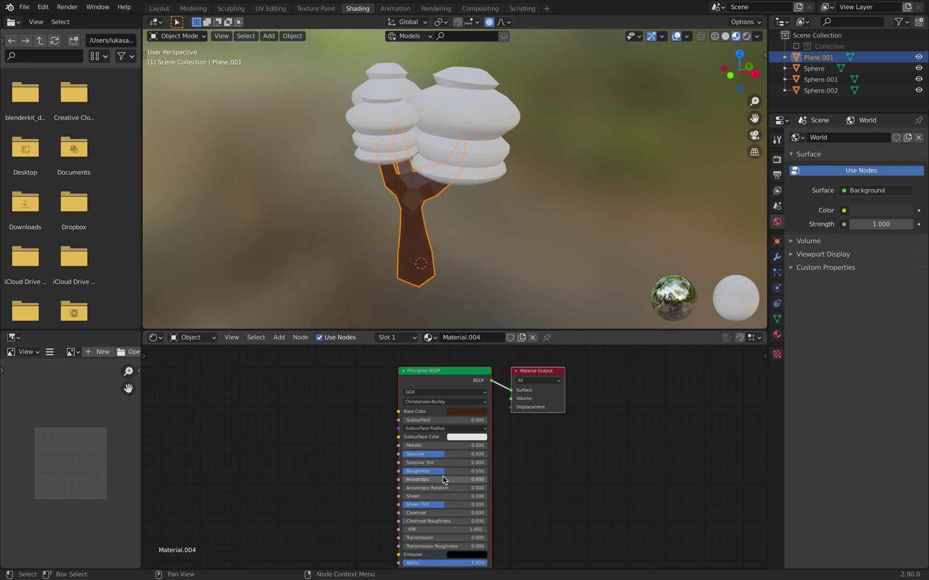
pyautogui.click(539, 207)
# - Assign Material.003 to Sphere, Sphere.001 and Sphere.002, then switch back to Layout
pyautogui.click(461, 99)
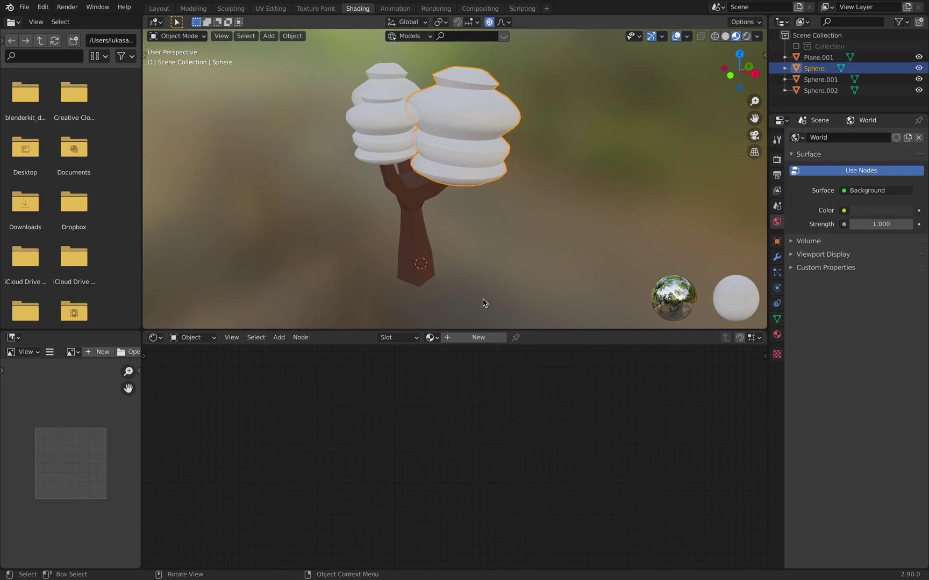
pyautogui.click(432, 338)
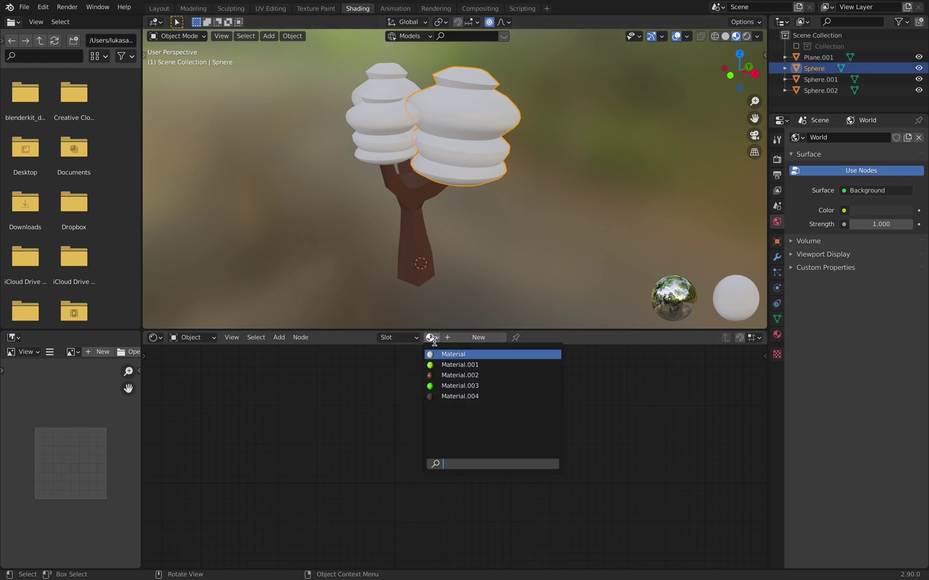
pyautogui.click(480, 398)
pyautogui.click(377, 149)
pyautogui.click(431, 338)
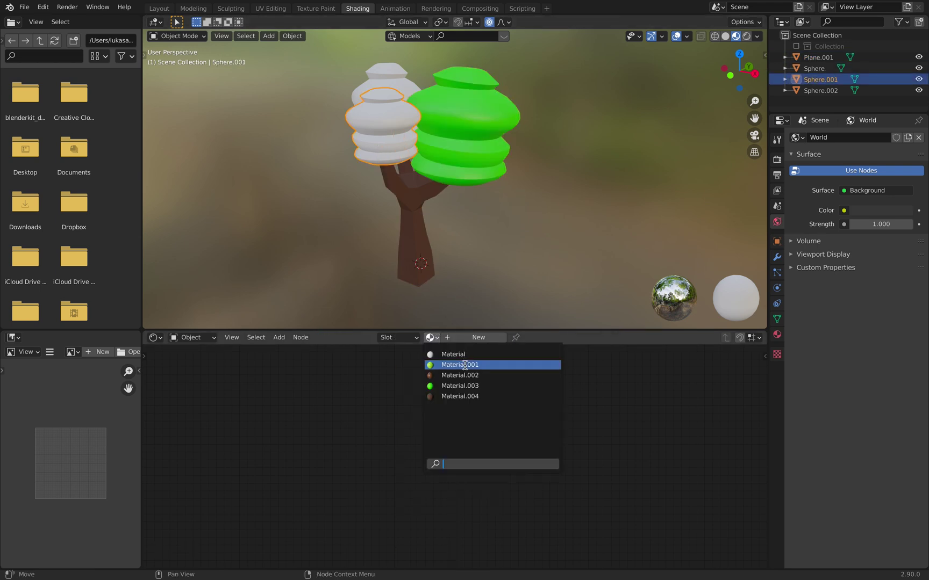
pyautogui.click(465, 386)
pyautogui.moveTo(430, 161); pyautogui.dragTo(464, 109, button='middle')
pyautogui.click(464, 110)
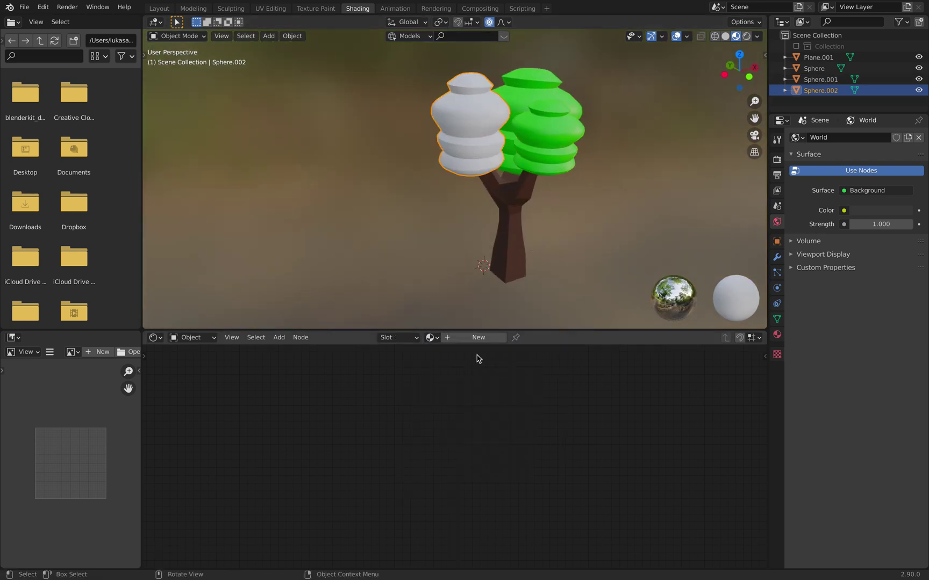
pyautogui.click(436, 340)
pyautogui.click(464, 386)
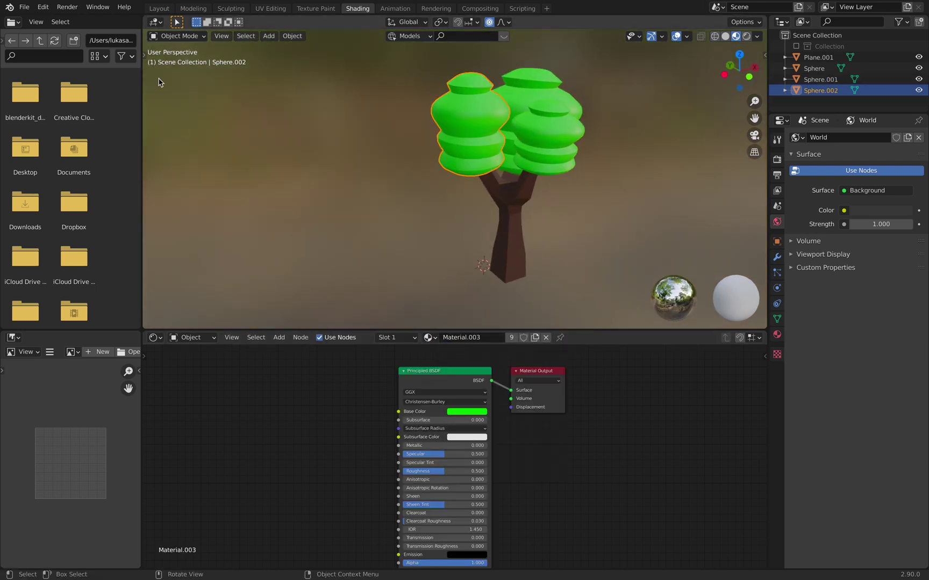
pyautogui.click(159, 8)
# - Switch the viewport to Rendered shading and enable the Collection with the ground plane and light
pyautogui.click(697, 138)
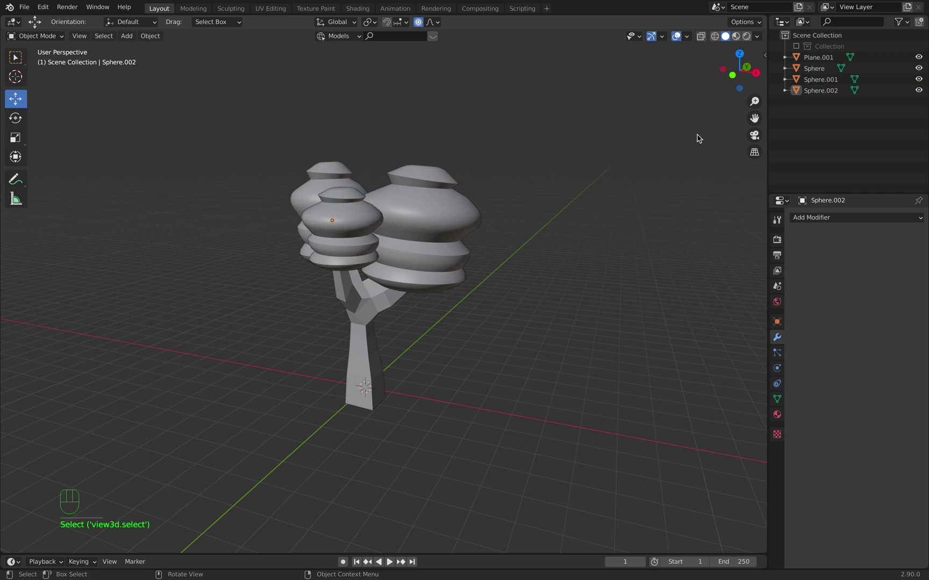
pyautogui.click(745, 36)
pyautogui.click(796, 47)
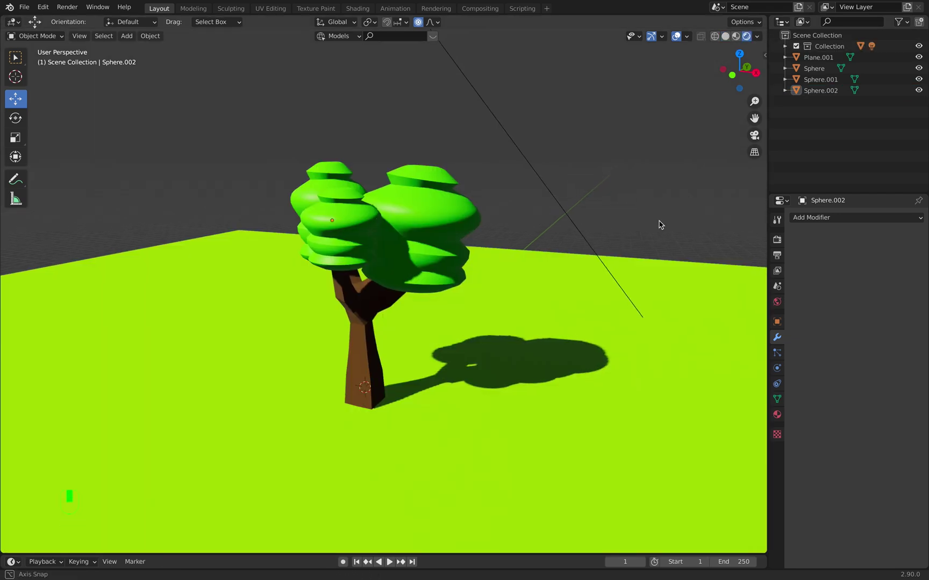
pyautogui.moveTo(660, 224)
pyautogui.mouseDown(button='middle')
pyautogui.moveTo(373, 216)
pyautogui.moveTo(578, 228)
pyautogui.moveTo(634, 222)
pyautogui.moveTo(479, 216)
pyautogui.moveTo(685, 210)
pyautogui.moveTo(536, 227)
pyautogui.moveTo(431, 222)
pyautogui.moveTo(461, 227)
pyautogui.mouseUp(button='middle')
pyautogui.moveTo(580, 216); pyautogui.dragTo(701, 186, button='middle')
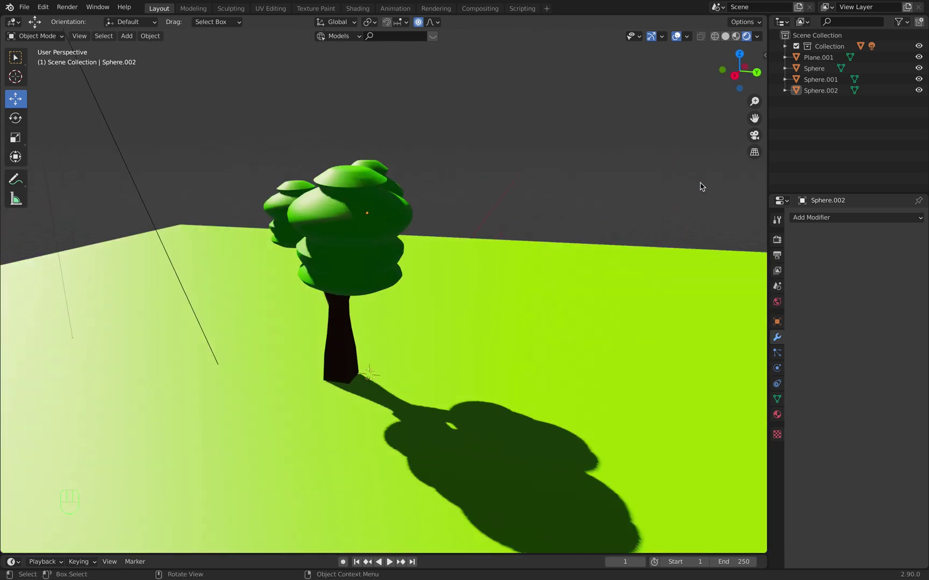
# - Toggle the plane-and-light collection off and on to compare, leaving it visible
pyautogui.click(795, 46)
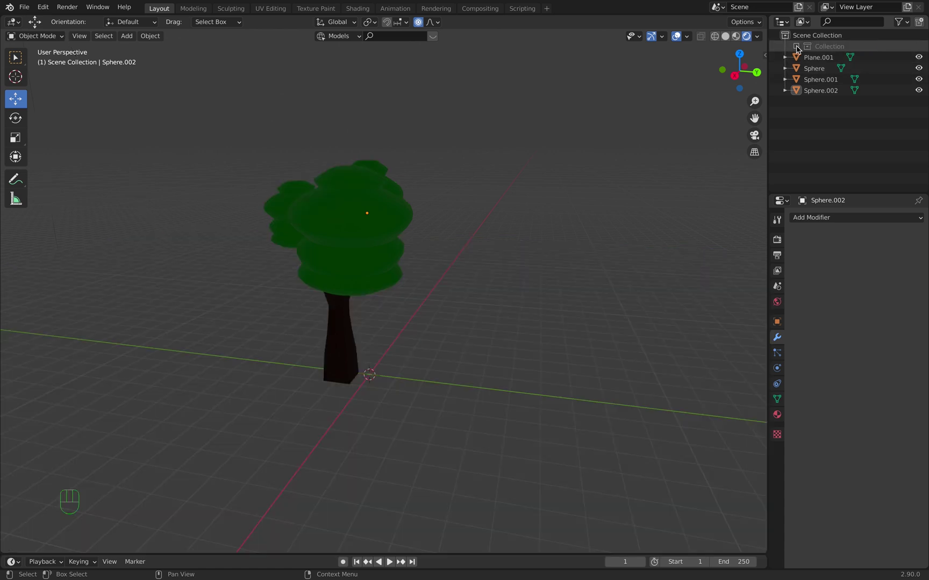
pyautogui.click(796, 47)
pyautogui.click(796, 47)
pyautogui.click(796, 47)
pyautogui.hotkey('shift', 'a')
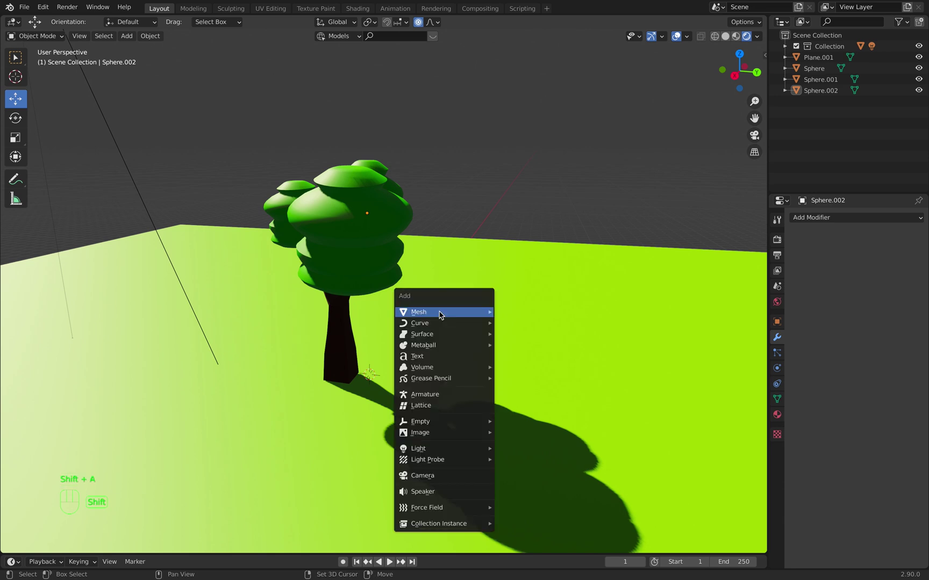
pyautogui.moveTo(446, 452)
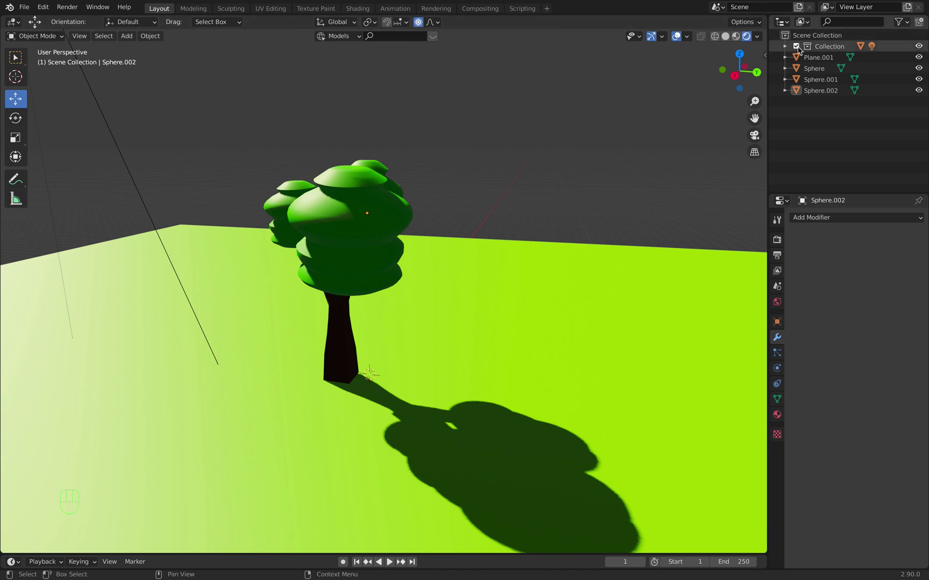
# - Select the Sun lamp and set its light Strength to 3 after trying 15
pyautogui.click(820, 69)
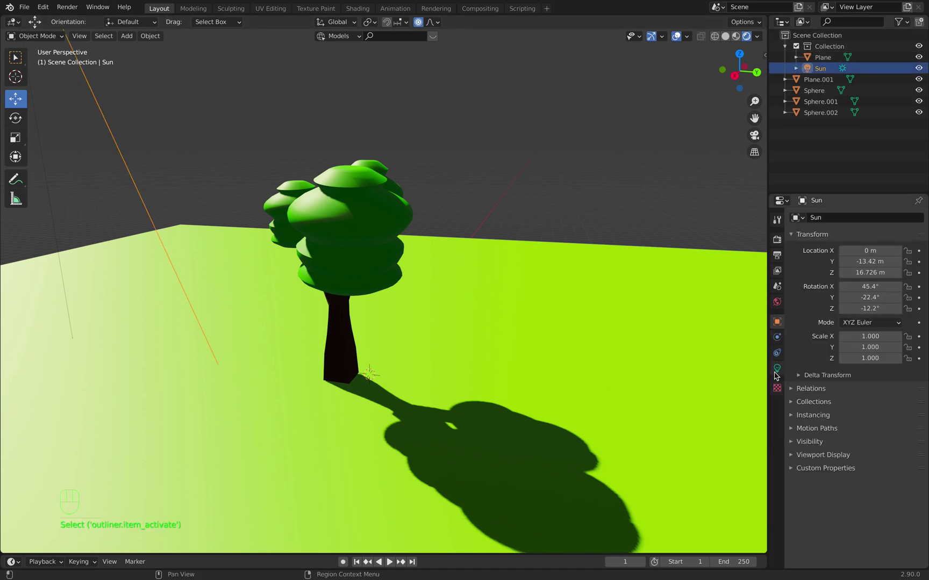
pyautogui.click(776, 370)
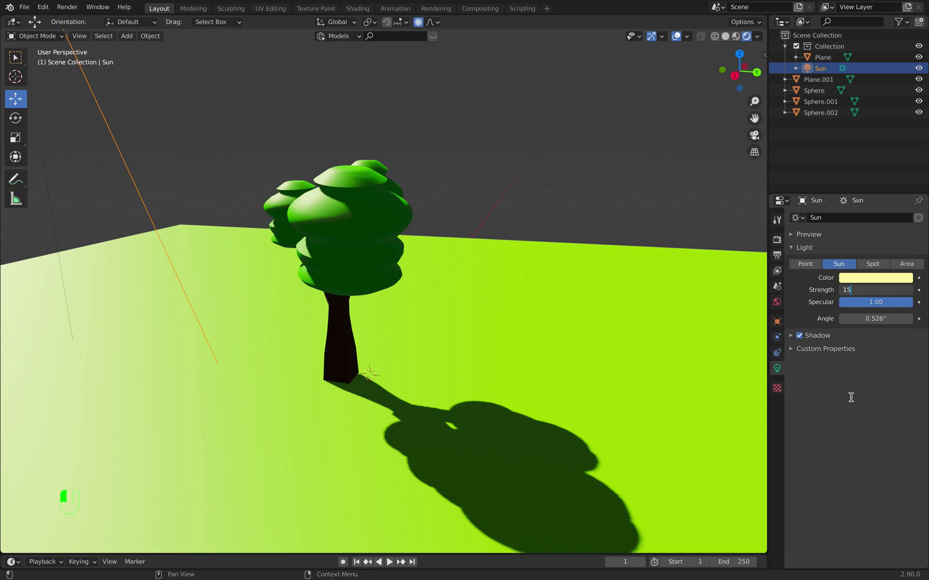
pyautogui.write('15')
pyautogui.press('Return')
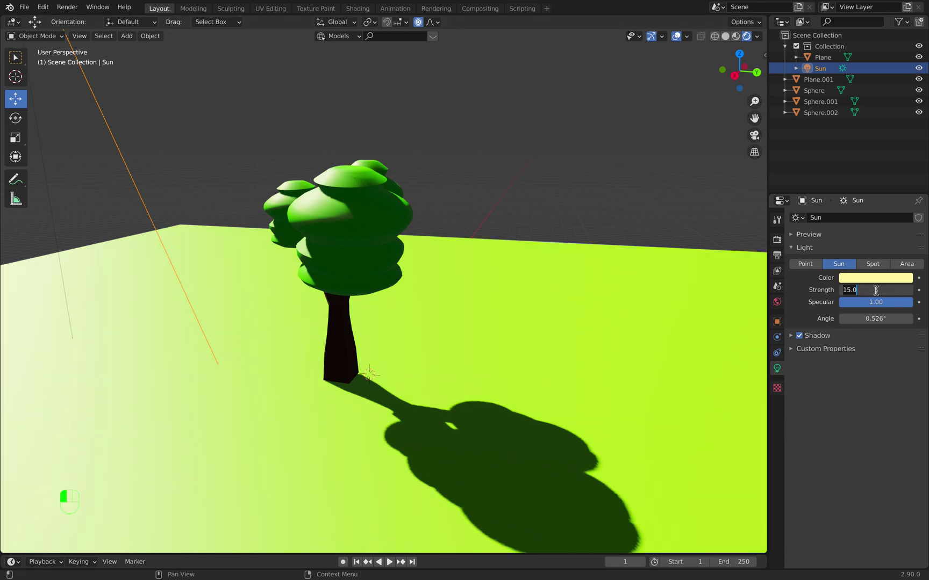
pyautogui.press('Return')
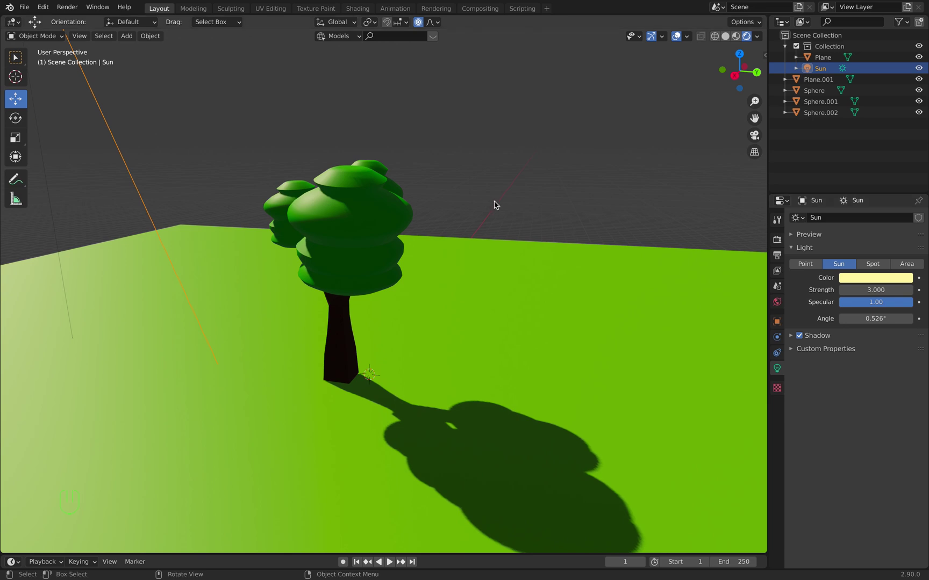
pyautogui.moveTo(493, 203); pyautogui.dragTo(408, 213, button='middle')
pyautogui.scroll(-4, 445, 206)
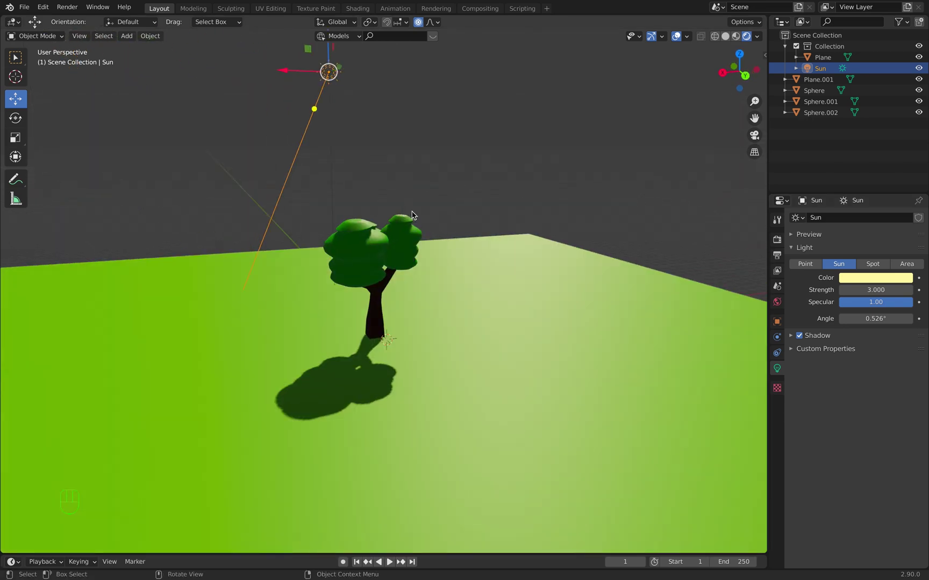
pyautogui.scroll(3, 424, 225)
pyautogui.moveTo(425, 225); pyautogui.dragTo(508, 235, button='middle')
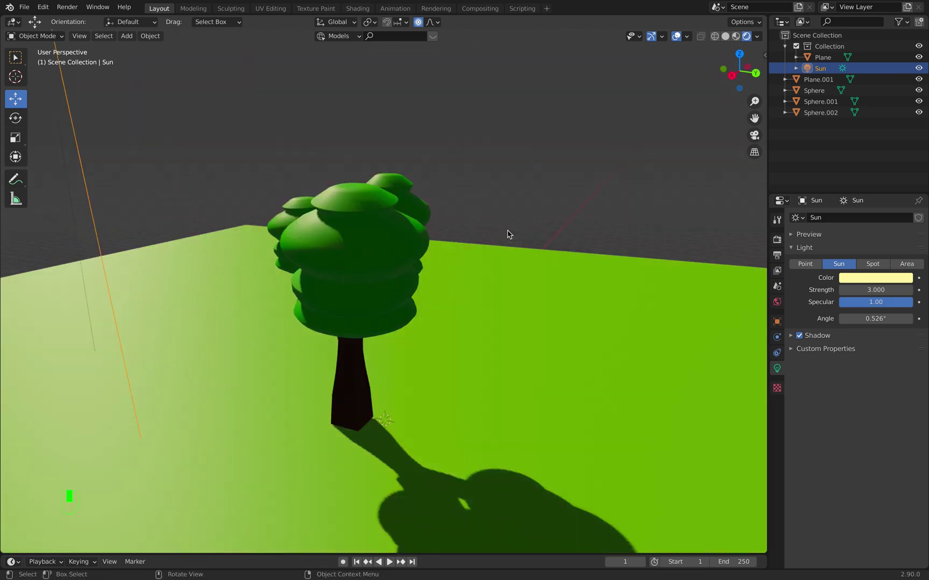